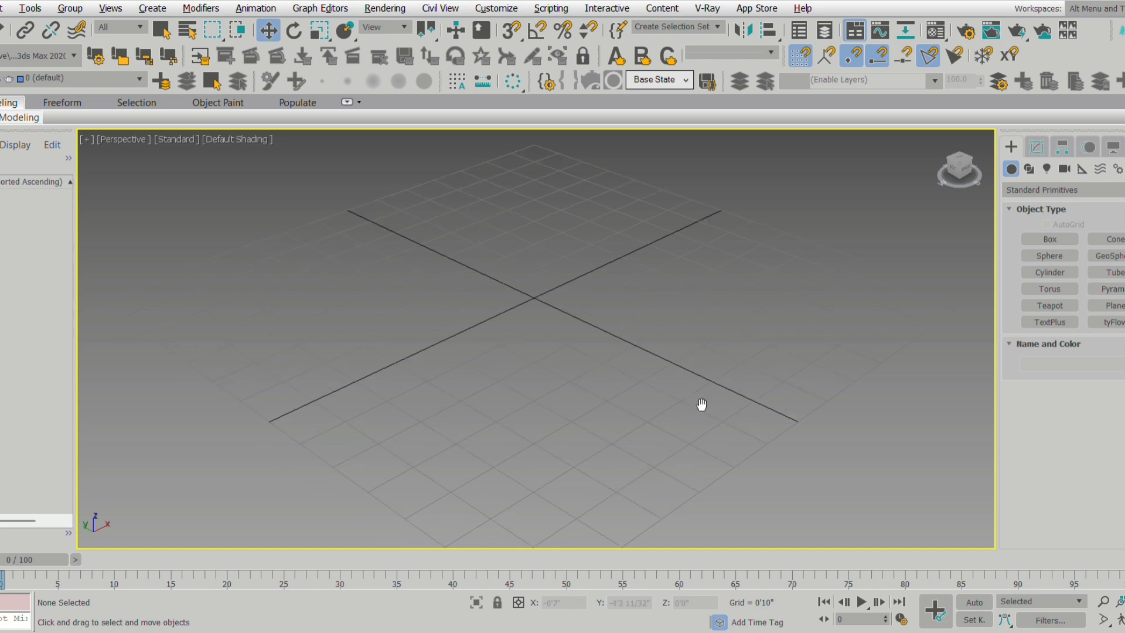
# Draw a flat box on the grid, about 8'10" long, 8'11" wide and 1.5" high.
pyautogui.click(1049, 239)
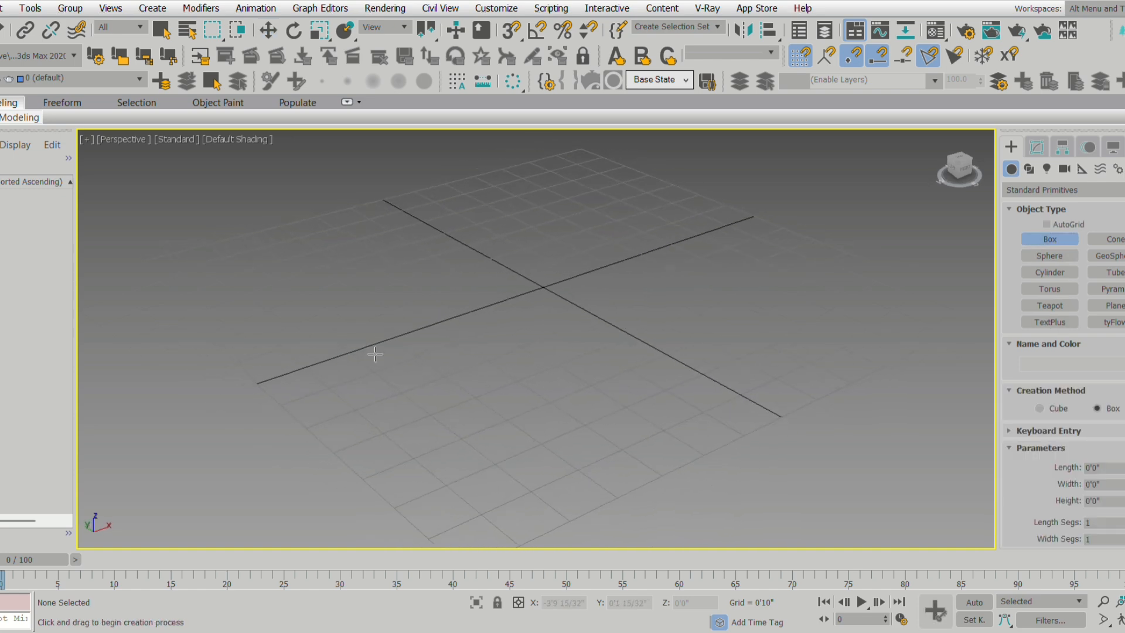
pyautogui.moveTo(223, 291); pyautogui.dragTo(910, 336)
pyautogui.click(903, 328)
pyautogui.press('w')
# Set the box's length and width to 1'6" each.
pyautogui.click(1037, 147)
pyautogui.moveTo(1122, 356); pyautogui.dragTo(1014, 357)
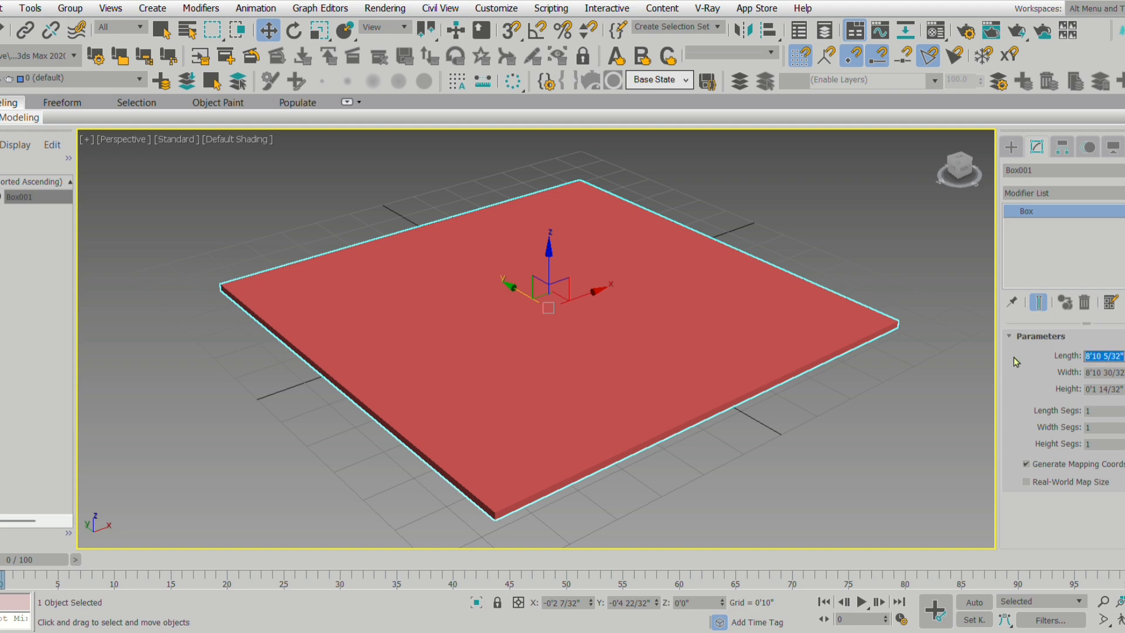
pyautogui.write('1\'6"')
pyautogui.press('Tab')
pyautogui.write('1\'6"')
pyautogui.press('Return')
pyautogui.press('z')
pyautogui.moveTo(566, 433)
pyautogui.mouseDown(button='middle')
pyautogui.moveTo(566, 415)
pyautogui.moveTo(579, 414)
pyautogui.mouseUp(button='middle')
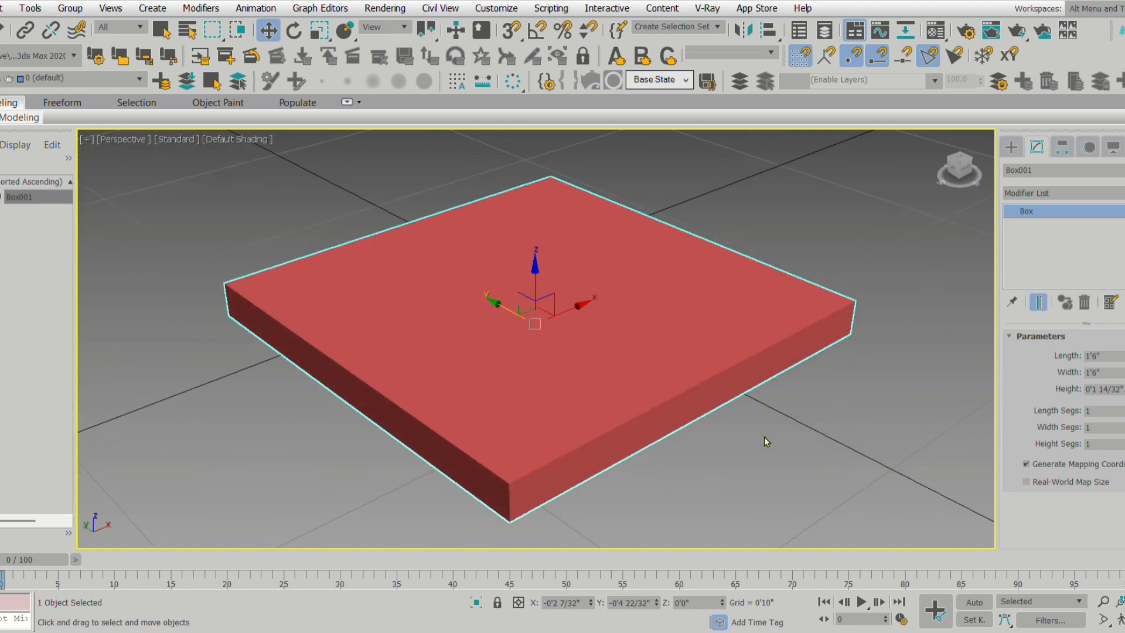
# Set the box's height to 3".
pyautogui.scroll(-3, 759, 389)
pyautogui.scroll(4, 767, 375)
pyautogui.moveTo(1118, 389); pyautogui.dragTo(1073, 430)
pyautogui.write('3')
pyautogui.press('Return')
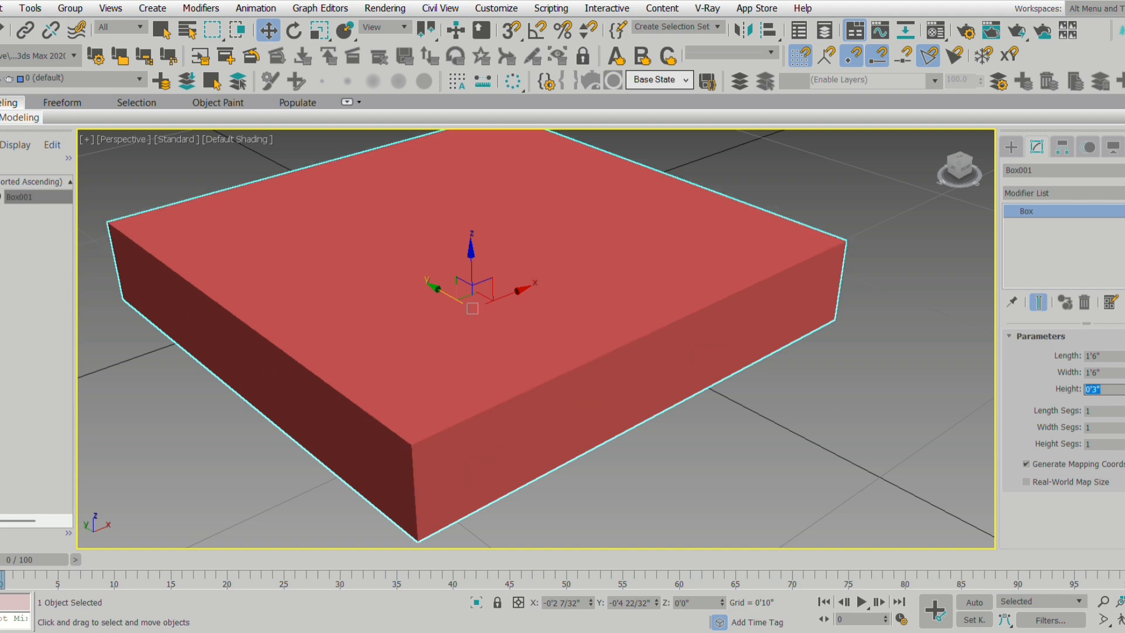
pyautogui.scroll(-3, 639, 438)
pyautogui.moveTo(638, 438)
pyautogui.keyDown('alt'); pyautogui.mouseDown(button='middle')
pyautogui.moveTo(628, 419)
pyautogui.moveTo(641, 406)
pyautogui.moveTo(638, 429)
pyautogui.mouseUp(button='middle'); pyautogui.keyUp('alt')
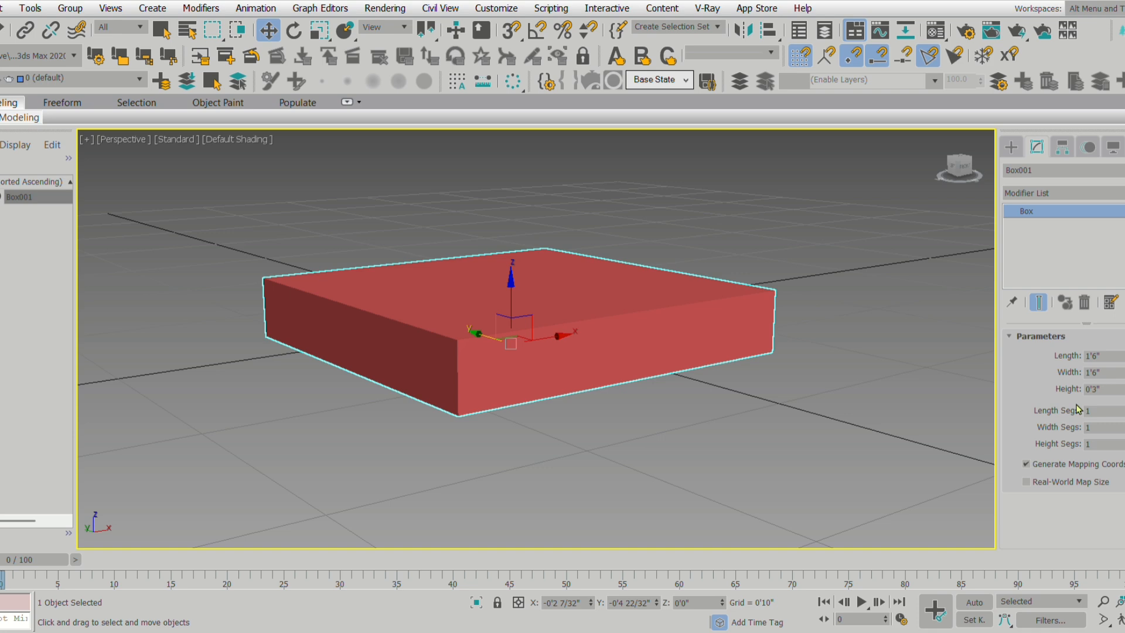
pyautogui.doubleClick(1088, 389)
pyautogui.keyDown('alt'); pyautogui.moveTo(779, 397); pyautogui.dragTo(787, 413, button='middle'); pyautogui.keyUp('alt')
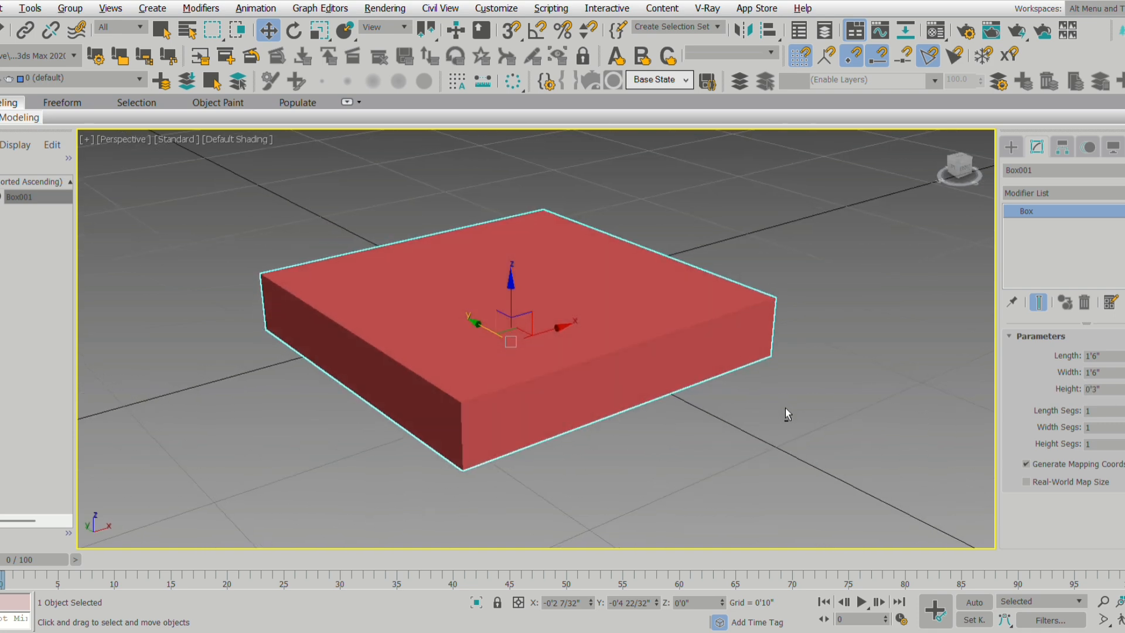
# Set the box's length and width to 1'9" each.
pyautogui.doubleClick(1100, 356)
pyautogui.write('10')
pyautogui.press('Return')
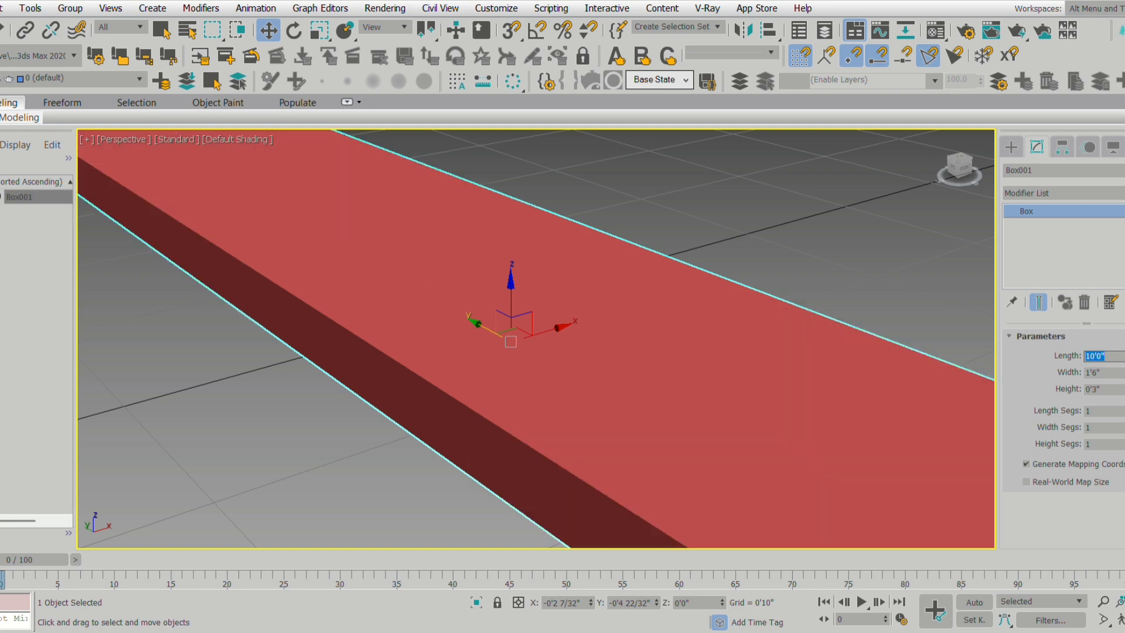
pyautogui.write("1'9")
pyautogui.press('Return')
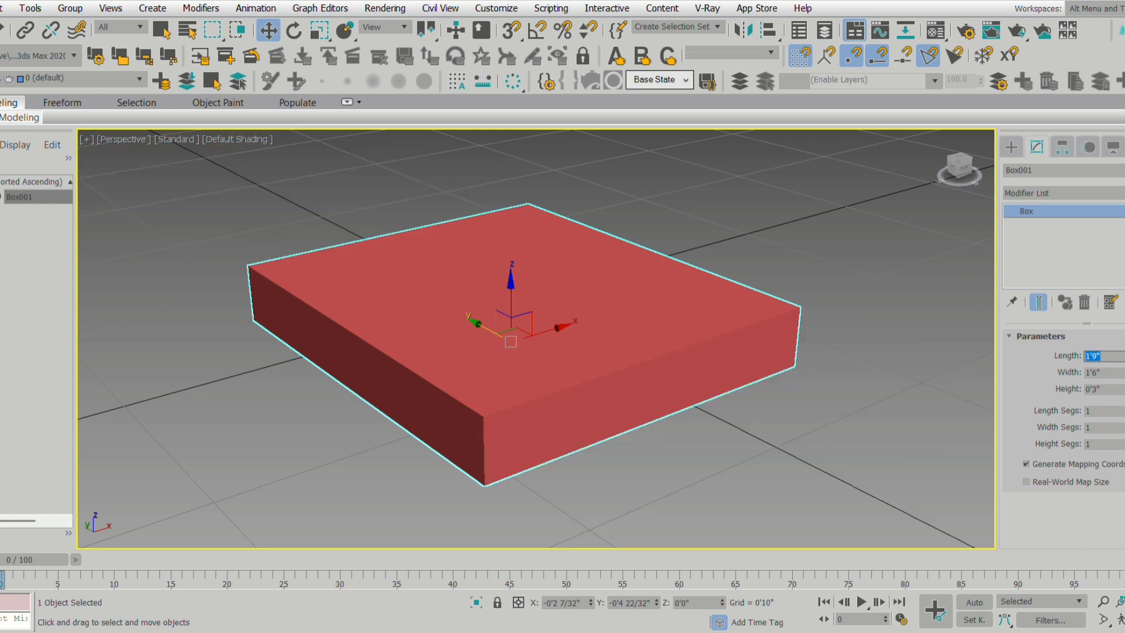
pyautogui.press('Tab')
pyautogui.write("1'9")
pyautogui.press('Return')
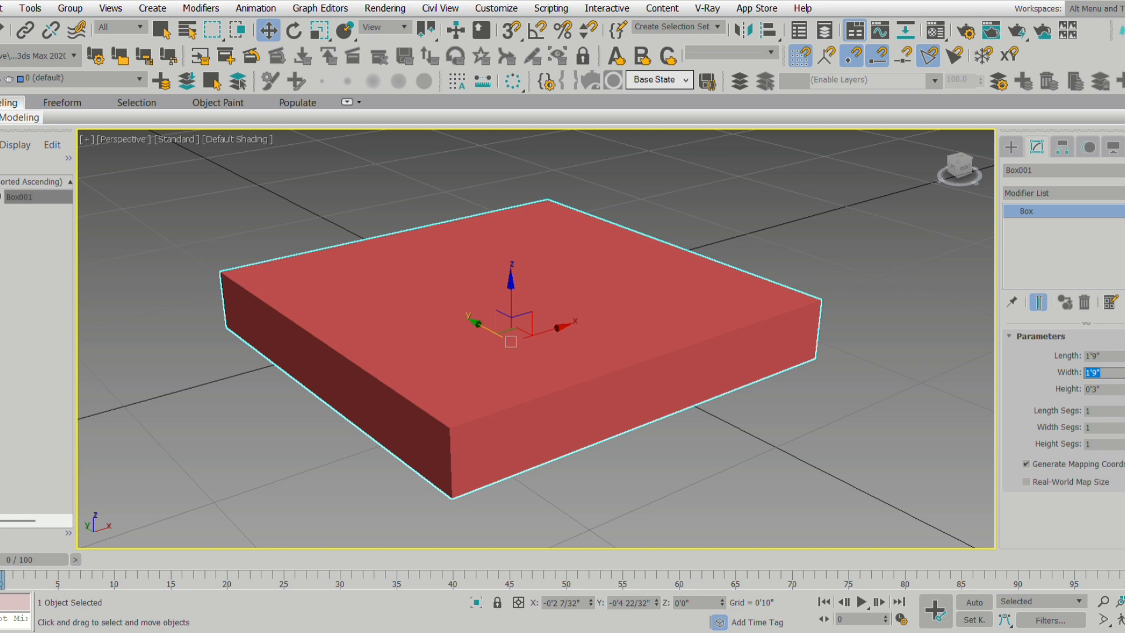
# Set the box's height to 1".
pyautogui.press('Tab')
pyautogui.write('1')
pyautogui.press('Return')
pyautogui.keyDown('alt'); pyautogui.moveTo(474, 377); pyautogui.dragTo(546, 365, button='middle'); pyautogui.keyUp('alt')
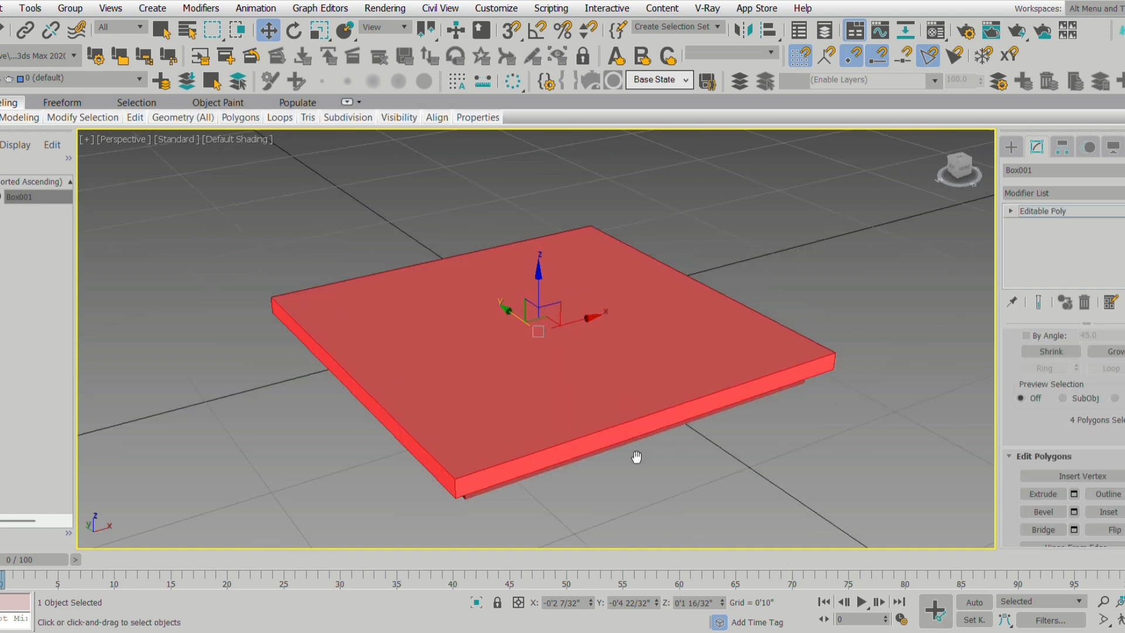
# Select two opposite outer top edges of the board at edge level and turn on edged-face display.
pyautogui.moveTo(1049, 408); pyautogui.dragTo(1049, 510)
pyautogui.press('2')
pyautogui.scroll(3, 634, 388)
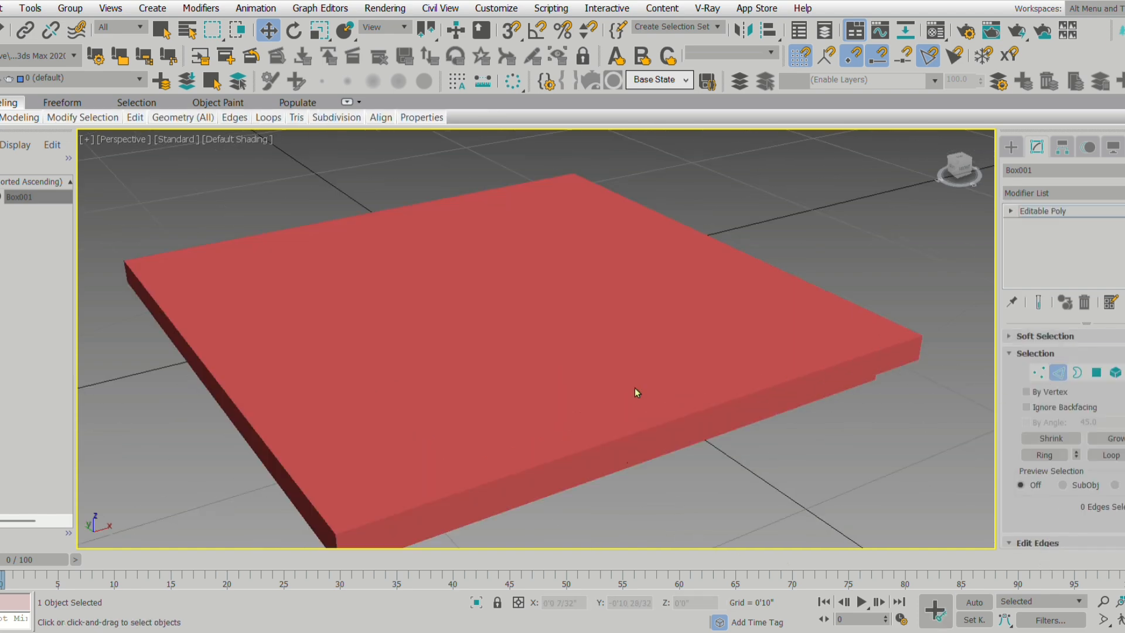
pyautogui.click(316, 501)
pyautogui.keyDown('ctrl'); pyautogui.click(836, 300); pyautogui.keyUp('ctrl')
pyautogui.moveTo(1054, 520); pyautogui.dragTo(1064, 346)
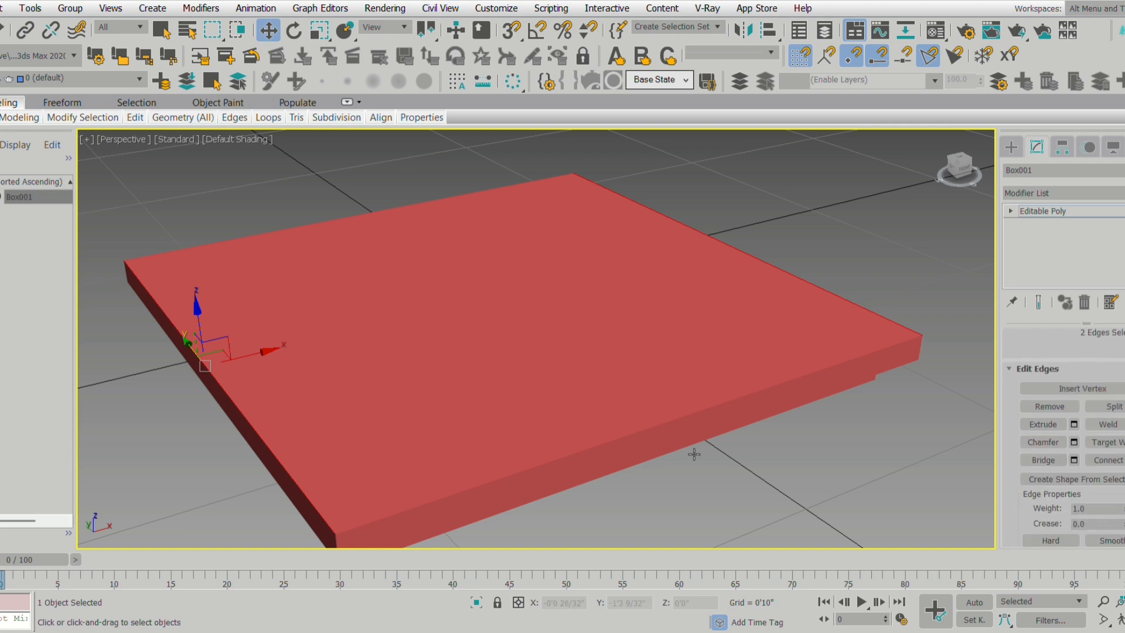
pyautogui.press('F4')
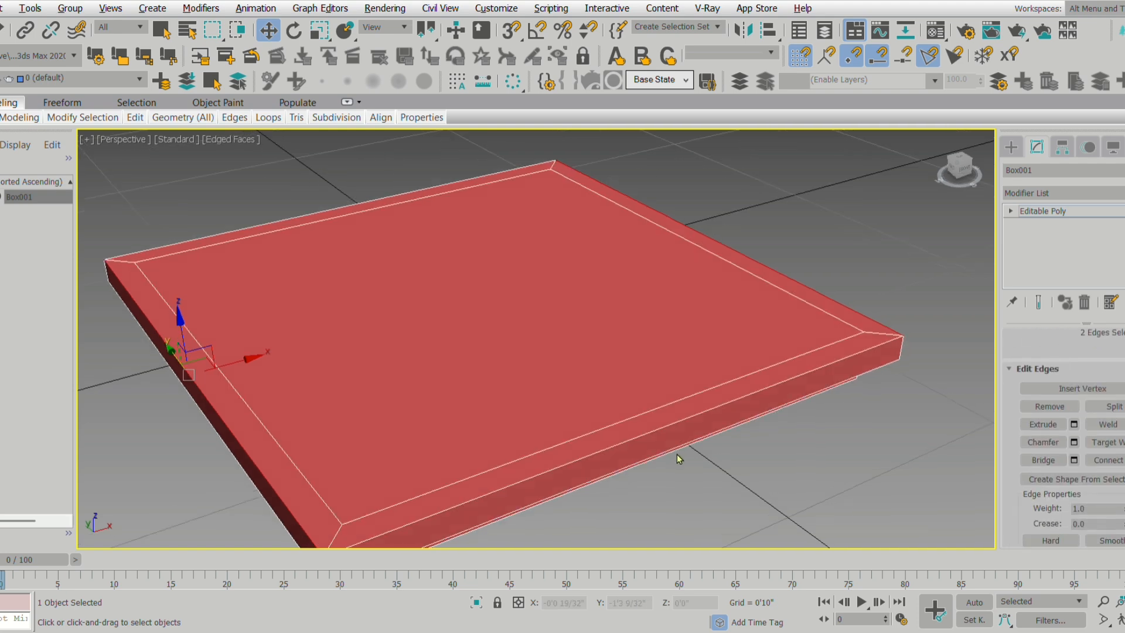
pyautogui.keyDown('alt'); pyautogui.moveTo(676, 451); pyautogui.dragTo(689, 449, button='middle'); pyautogui.keyUp('alt')
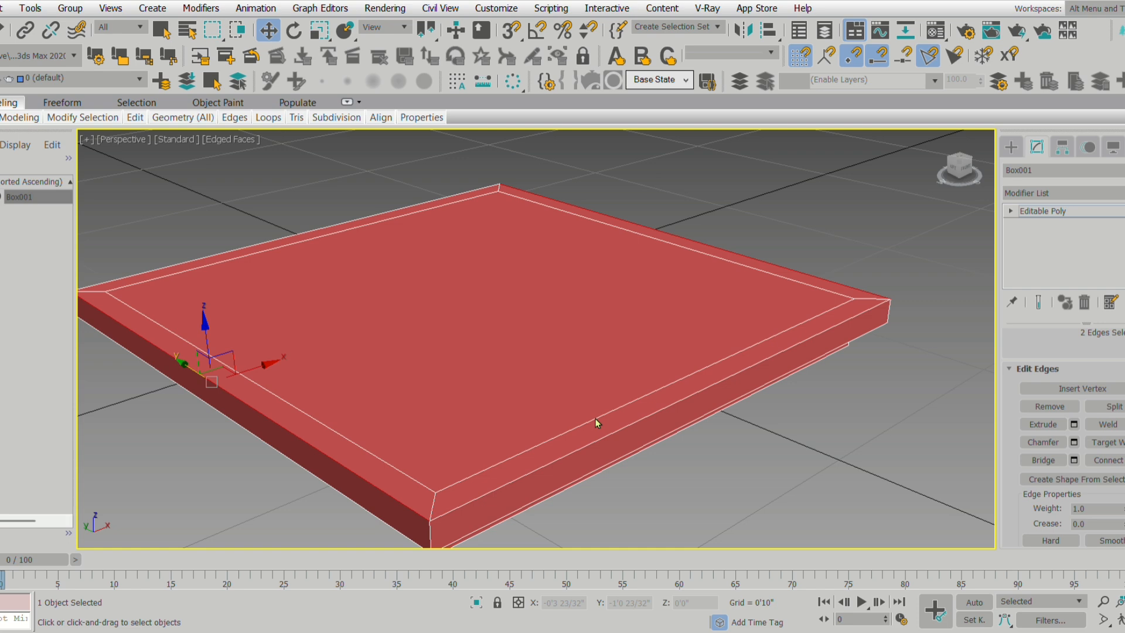
# Connect two opposite inner border edges on the board's top with seven evenly spaced edges, forming eight strips.
pyautogui.click(395, 463)
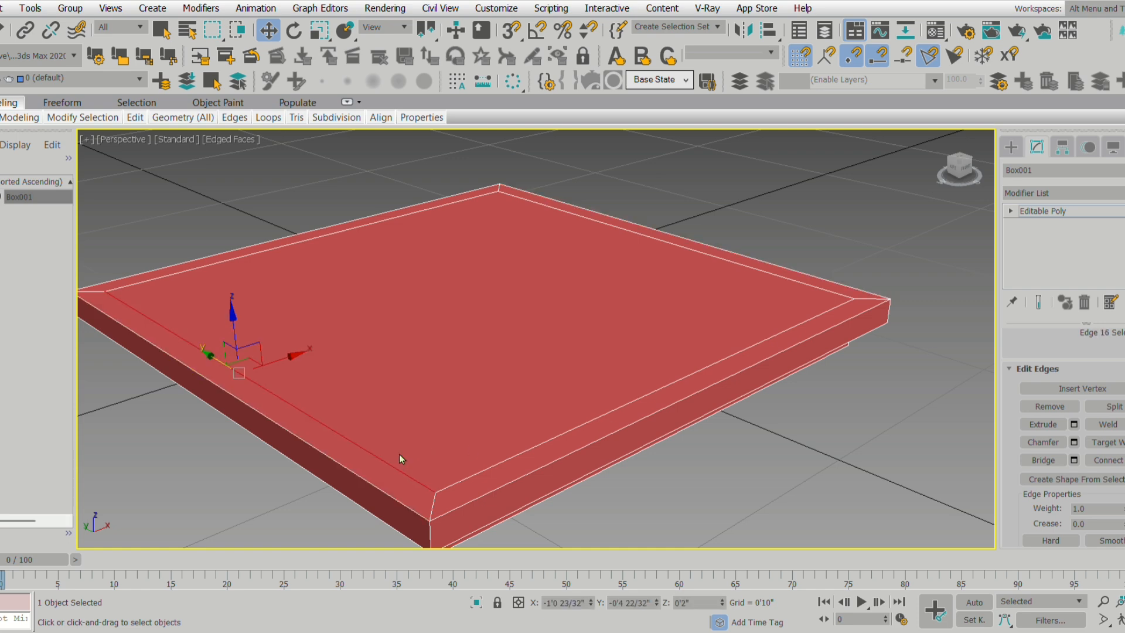
pyautogui.keyDown('ctrl'); pyautogui.click(748, 273); pyautogui.keyUp('ctrl')
pyautogui.click(1110, 459)
pyautogui.keyDown('alt'); pyautogui.moveTo(734, 434); pyautogui.dragTo(732, 460, button='middle'); pyautogui.keyUp('alt')
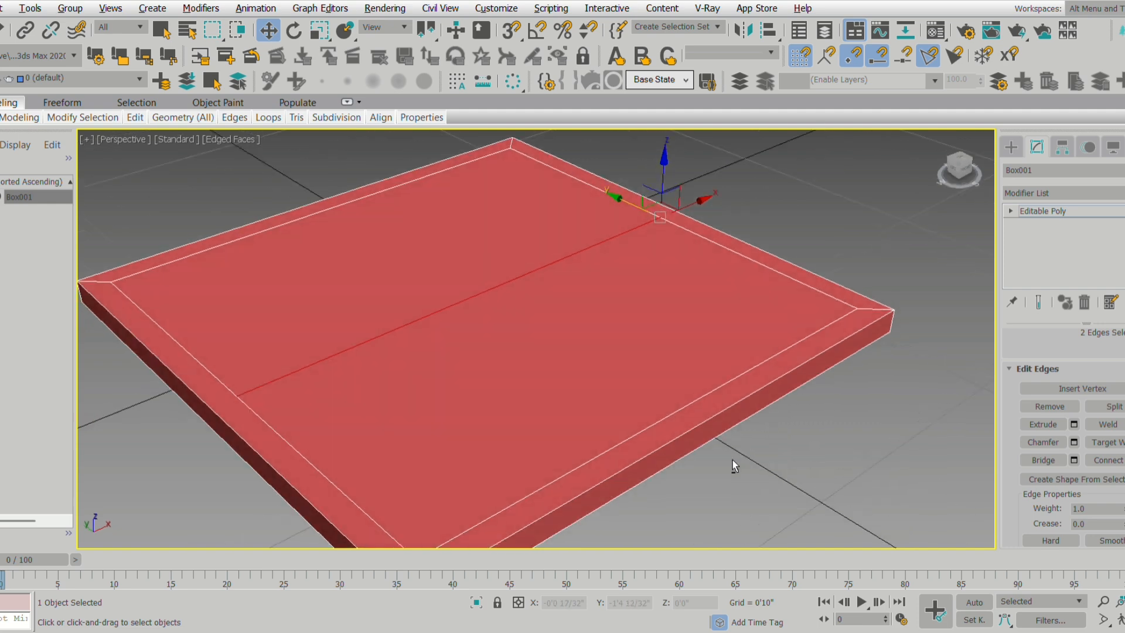
pyautogui.click(549, 343)
pyautogui.click(550, 342)
pyautogui.click(550, 343)
pyautogui.click(550, 343)
pyautogui.click(549, 343)
pyautogui.click(546, 339)
pyautogui.moveTo(543, 413); pyautogui.dragTo(552, 393, button='middle')
# Connect the strip edges and both parallel inner border edges with seven crosswise edges, forming an 8 by 8 grid.
pyautogui.keyDown('ctrl'); pyautogui.click(602, 436); pyautogui.keyUp('ctrl')
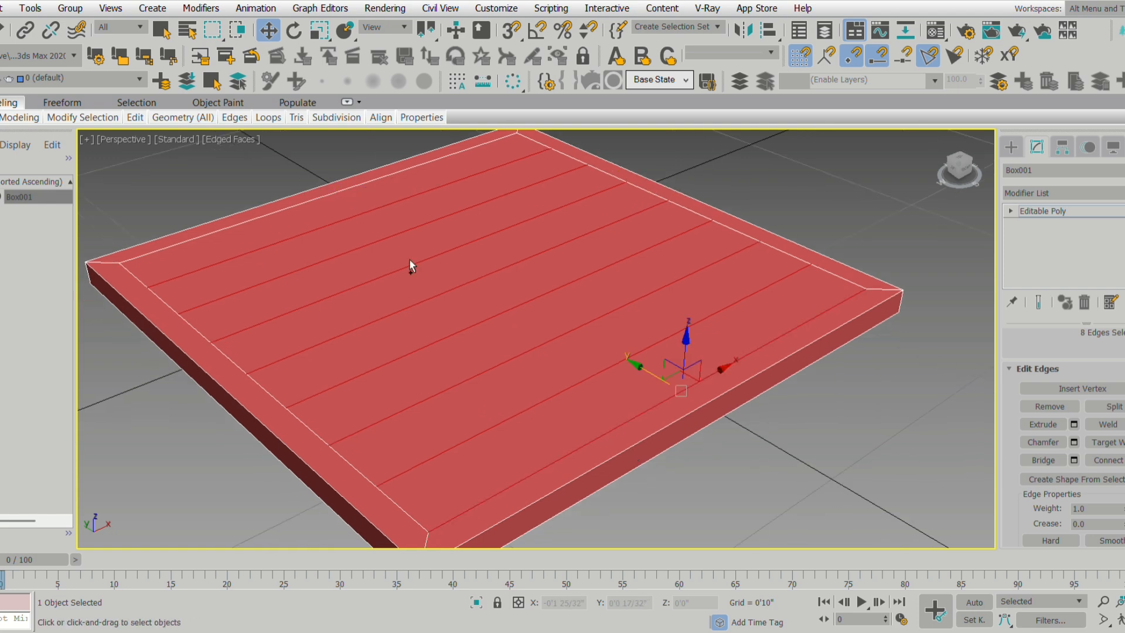
pyautogui.keyDown('ctrl'); pyautogui.click(328, 205); pyautogui.keyUp('ctrl')
pyautogui.click(1122, 460)
pyautogui.moveTo(670, 433)
pyautogui.keyDown('alt'); pyautogui.mouseDown(button='middle')
pyautogui.moveTo(653, 443)
pyautogui.moveTo(692, 419)
pyautogui.moveTo(683, 428)
pyautogui.mouseUp(button='middle'); pyautogui.keyUp('alt')
# Select every other square along the board's front row at polygon level, starting with the corner square.
pyautogui.moveTo(1105, 358); pyautogui.dragTo(1074, 506)
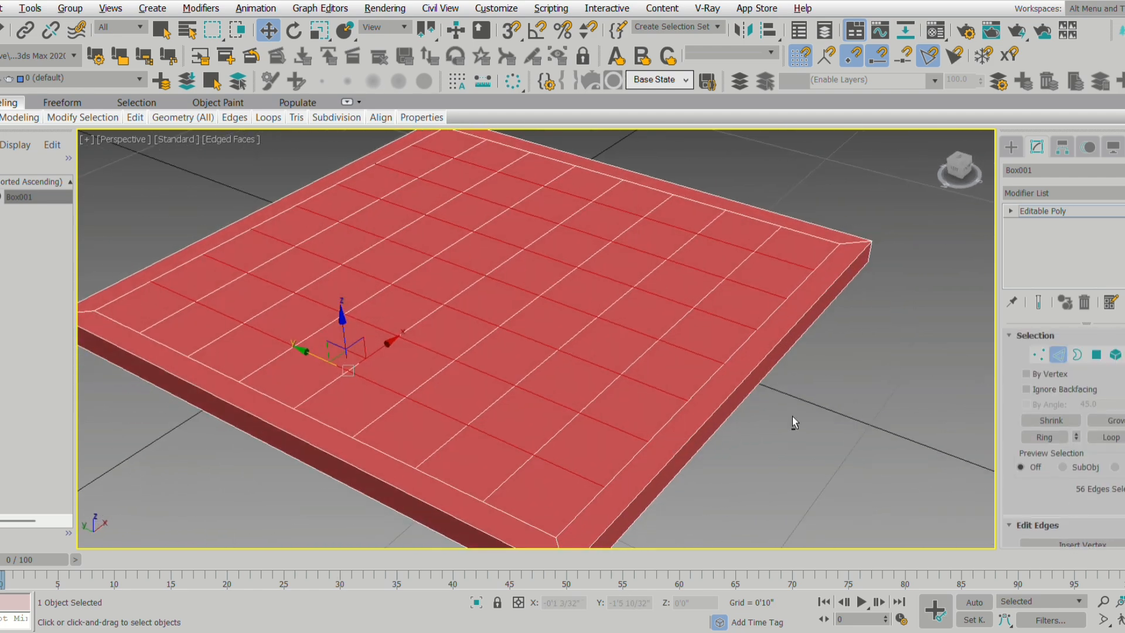
pyautogui.keyDown('alt'); pyautogui.moveTo(793, 417); pyautogui.dragTo(814, 437, button='middle'); pyautogui.keyUp('alt')
pyautogui.click(1097, 354)
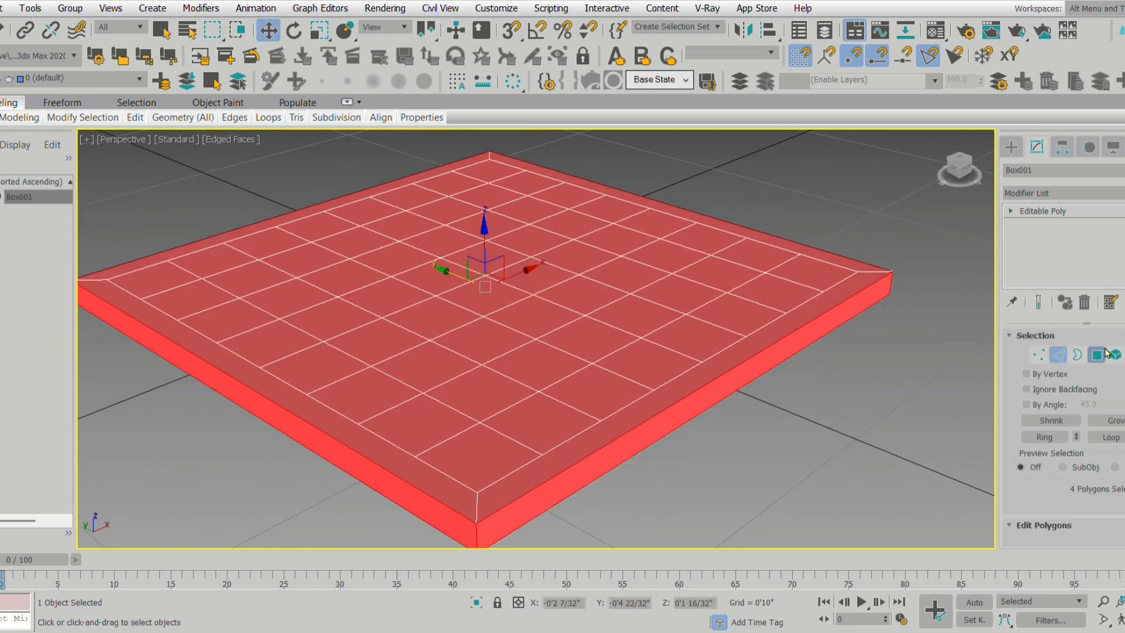
pyautogui.keyDown('alt'); pyautogui.moveTo(803, 366); pyautogui.dragTo(840, 339, button='middle'); pyautogui.keyUp('alt')
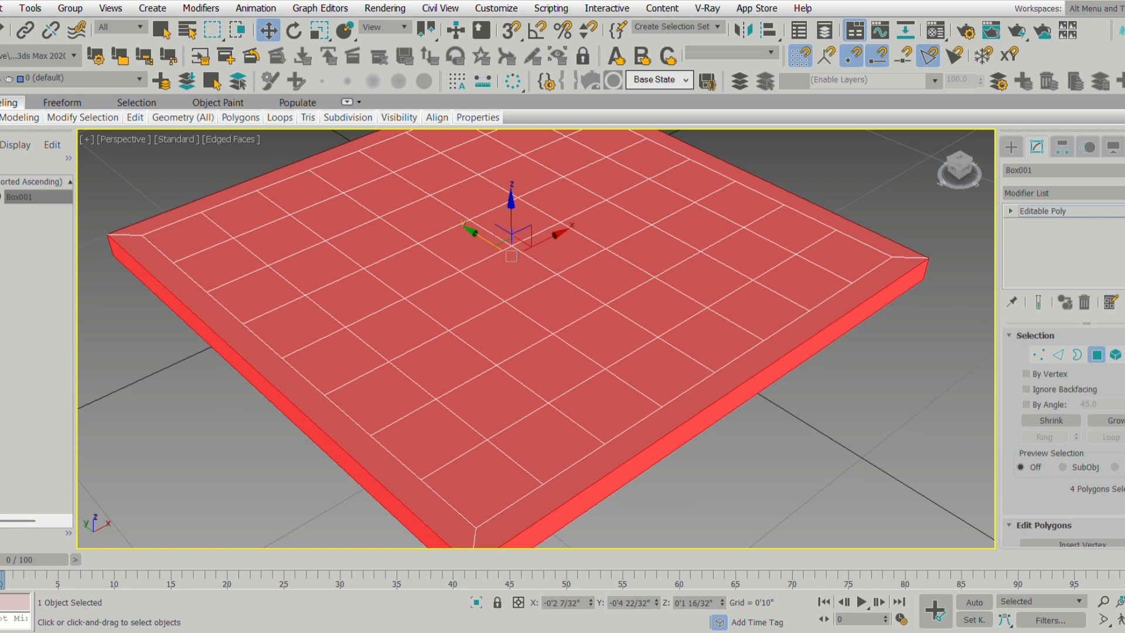
pyautogui.moveTo(492, 456); pyautogui.dragTo(506, 445, button='middle')
pyautogui.click(511, 467)
pyautogui.keyDown('ctrl'); pyautogui.click(662, 390); pyautogui.keyUp('ctrl')
pyautogui.keyDown('ctrl'); pyautogui.click(733, 337); pyautogui.keyUp('ctrl')
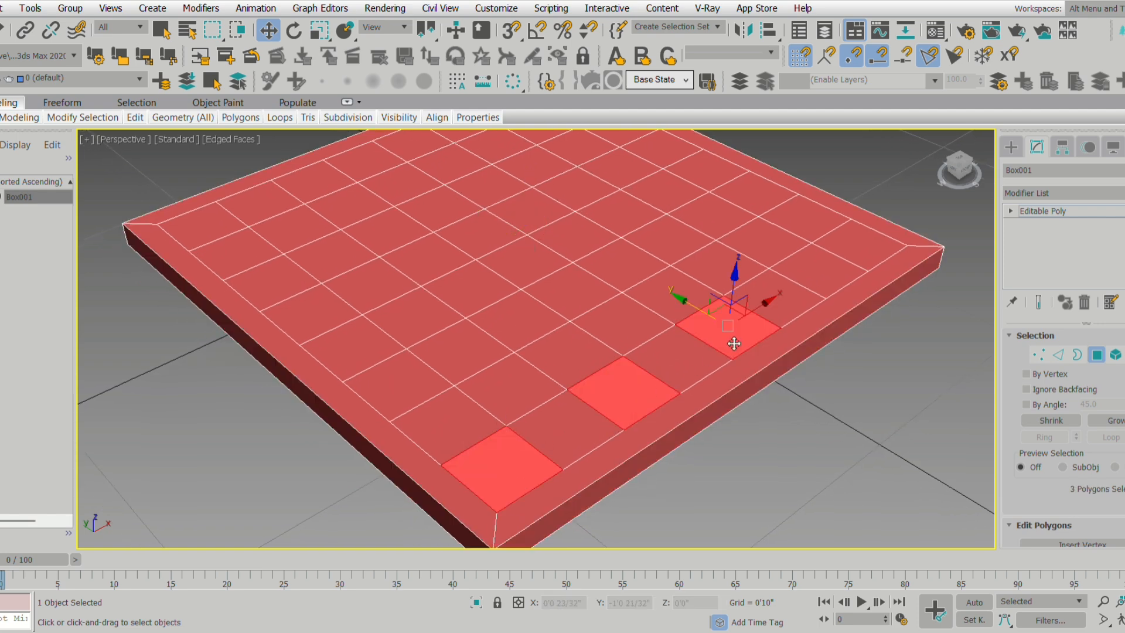
pyautogui.keyDown('ctrl'); pyautogui.click(829, 275); pyautogui.keyUp('ctrl')
pyautogui.moveTo(904, 326); pyautogui.dragTo(420, 455, button='middle')
# Add the four staggered alternate squares of the second row to the polygon selection.
pyautogui.keyDown('ctrl'); pyautogui.click(389, 419); pyautogui.keyUp('ctrl')
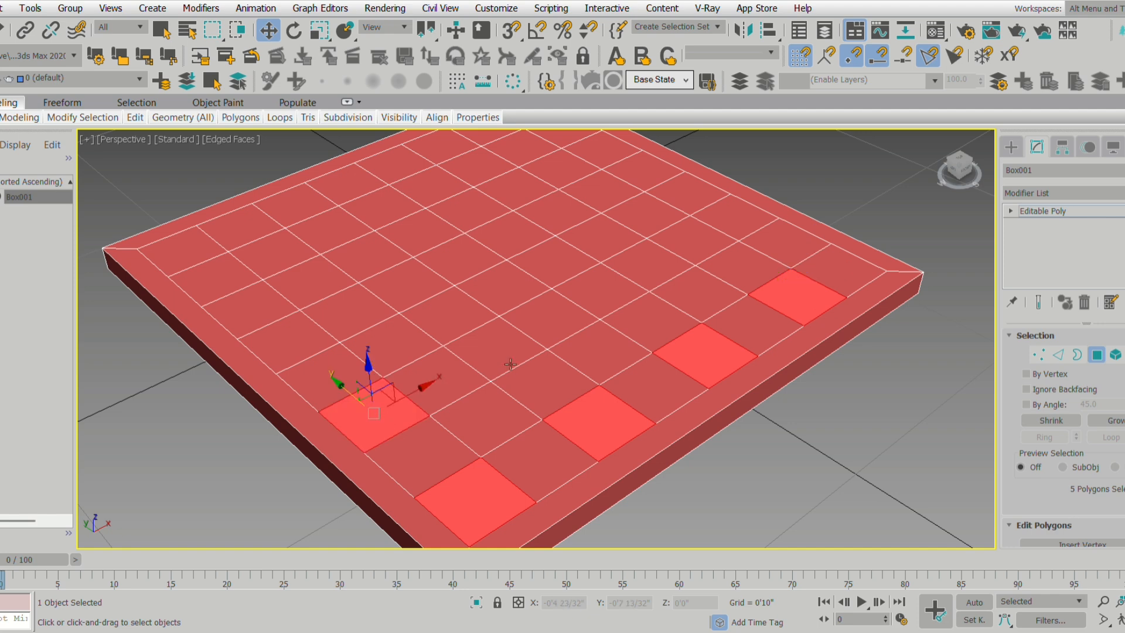
pyautogui.keyDown('ctrl'); pyautogui.click(507, 360); pyautogui.keyUp('ctrl')
pyautogui.keyDown('ctrl'); pyautogui.click(600, 293); pyautogui.keyUp('ctrl')
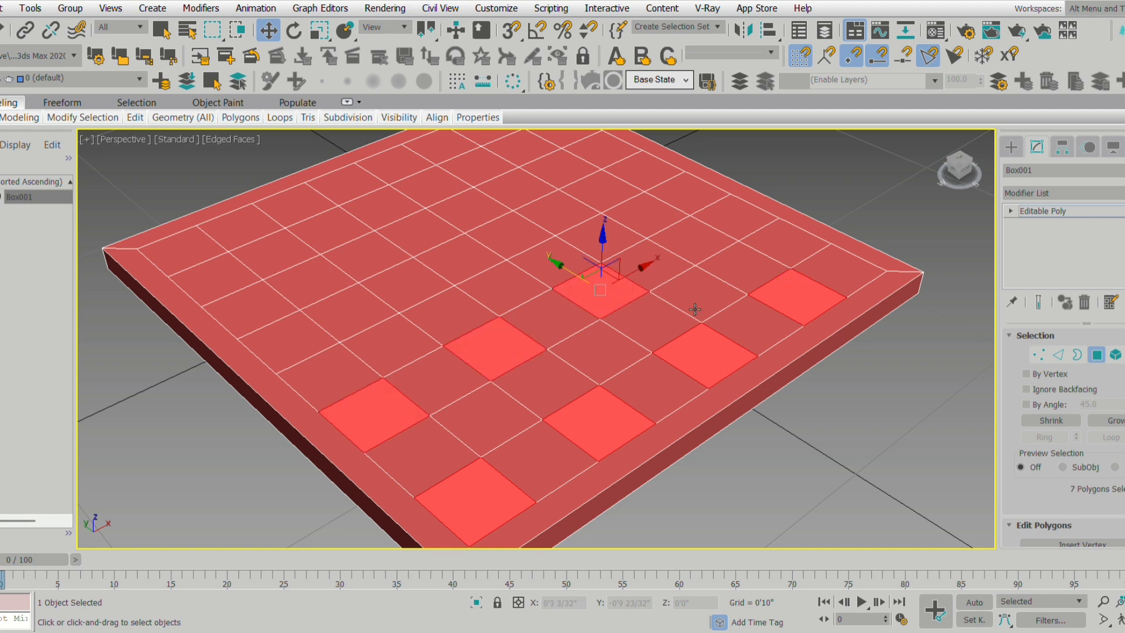
pyautogui.keyDown('ctrl'); pyautogui.click(702, 242); pyautogui.keyUp('ctrl')
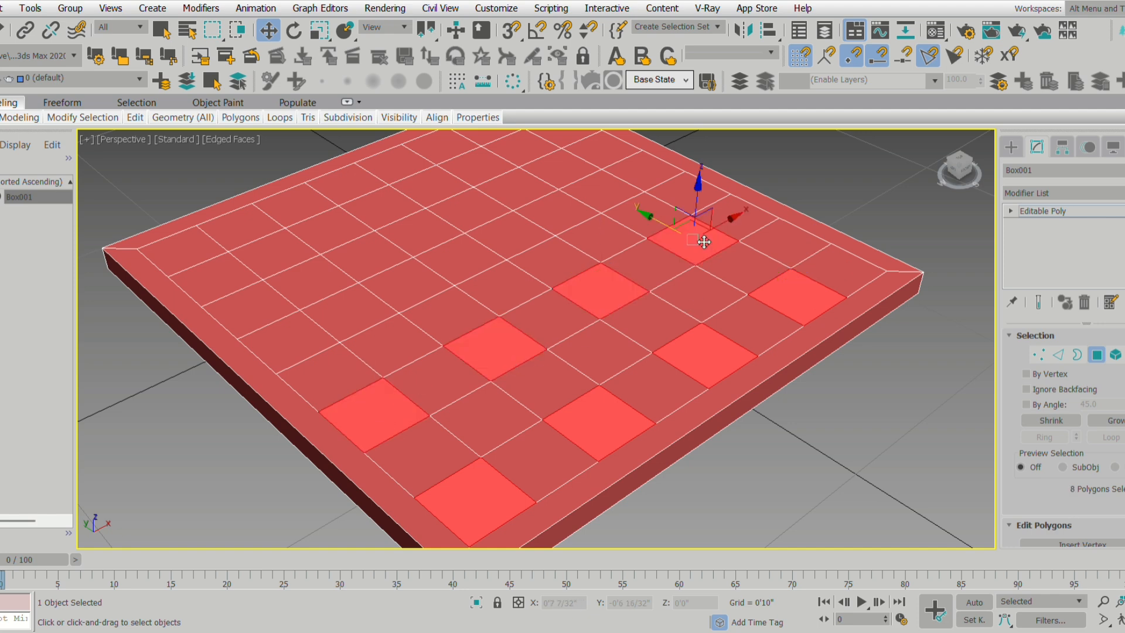
# Start a new selection of alternate squares in an edge row, beginning with the second square from the corner.
pyautogui.keyDown('alt'); pyautogui.moveTo(702, 242); pyautogui.dragTo(694, 478, button='middle'); pyautogui.keyUp('alt')
pyautogui.click(481, 434)
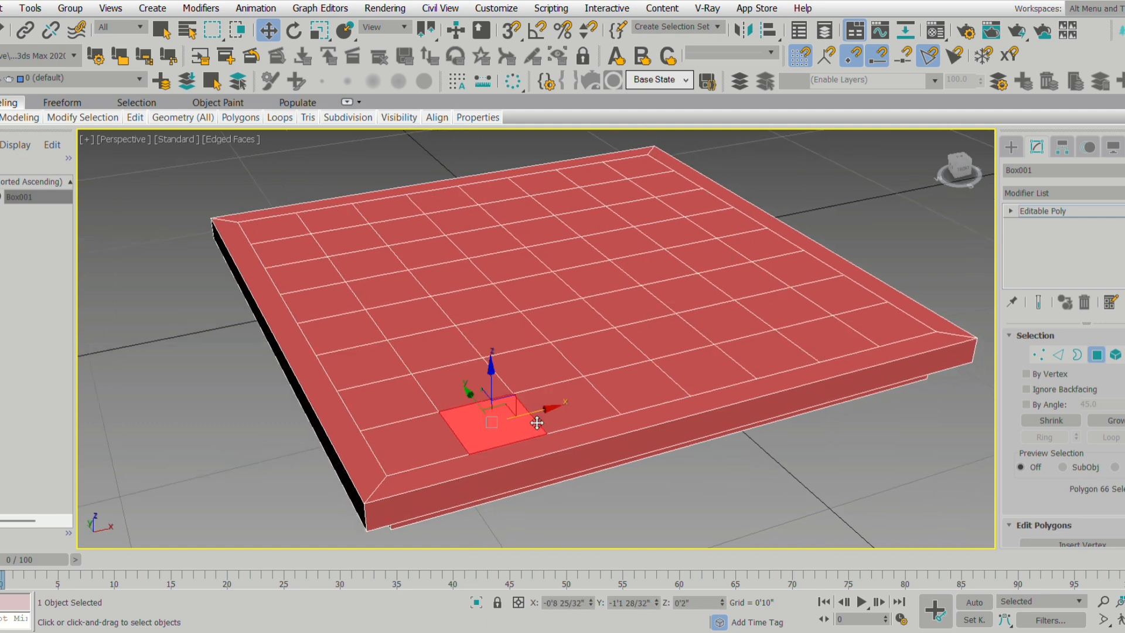
pyautogui.keyDown('ctrl'); pyautogui.click(640, 390); pyautogui.keyUp('ctrl')
pyautogui.keyDown('ctrl'); pyautogui.click(761, 363); pyautogui.keyUp('ctrl')
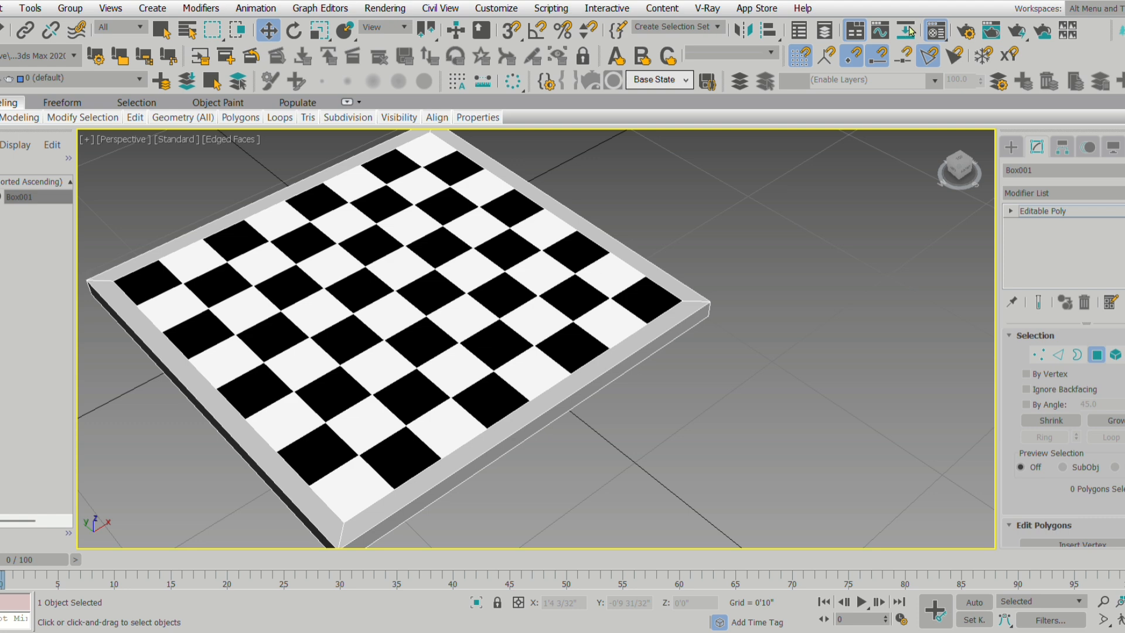
pyautogui.moveTo(652, 335); pyautogui.dragTo(794, 338, button='middle')
pyautogui.scroll(-3, 813, 397)
pyautogui.moveTo(813, 398); pyautogui.dragTo(831, 411, button='middle')
pyautogui.scroll(3, 778, 402)
pyautogui.scroll(-3, 756, 400)
pyautogui.scroll(3, 785, 399)
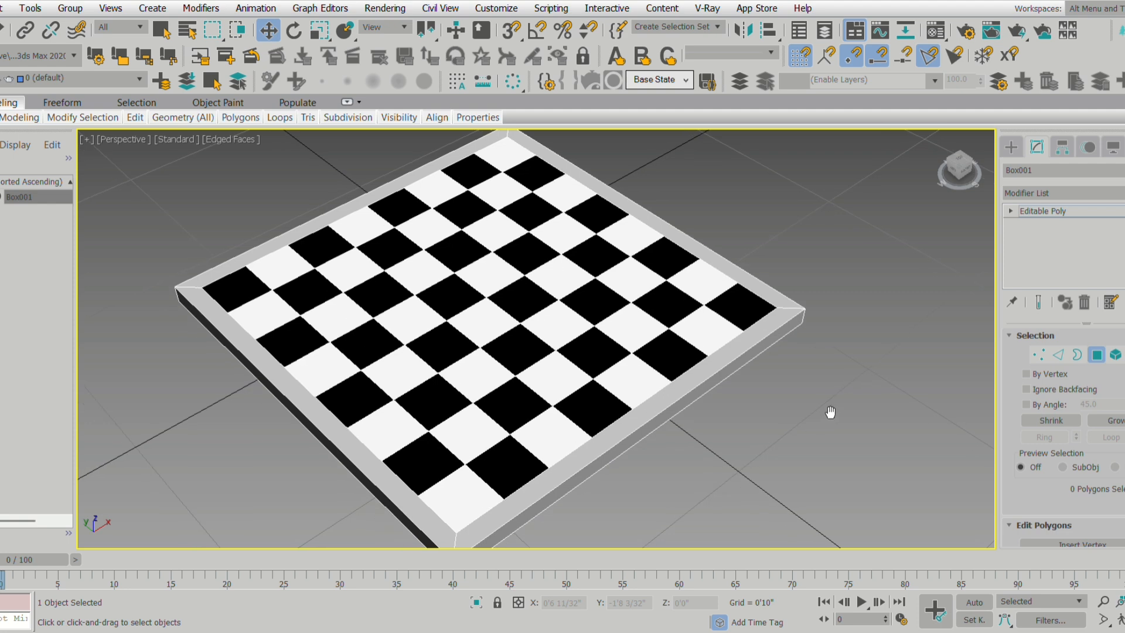
# Select the top and outer side faces of the board's frame along its two front sides.
pyautogui.moveTo(749, 438); pyautogui.dragTo(747, 435, button='middle')
pyautogui.click(602, 450)
pyautogui.moveTo(615, 468); pyautogui.dragTo(628, 452, button='middle')
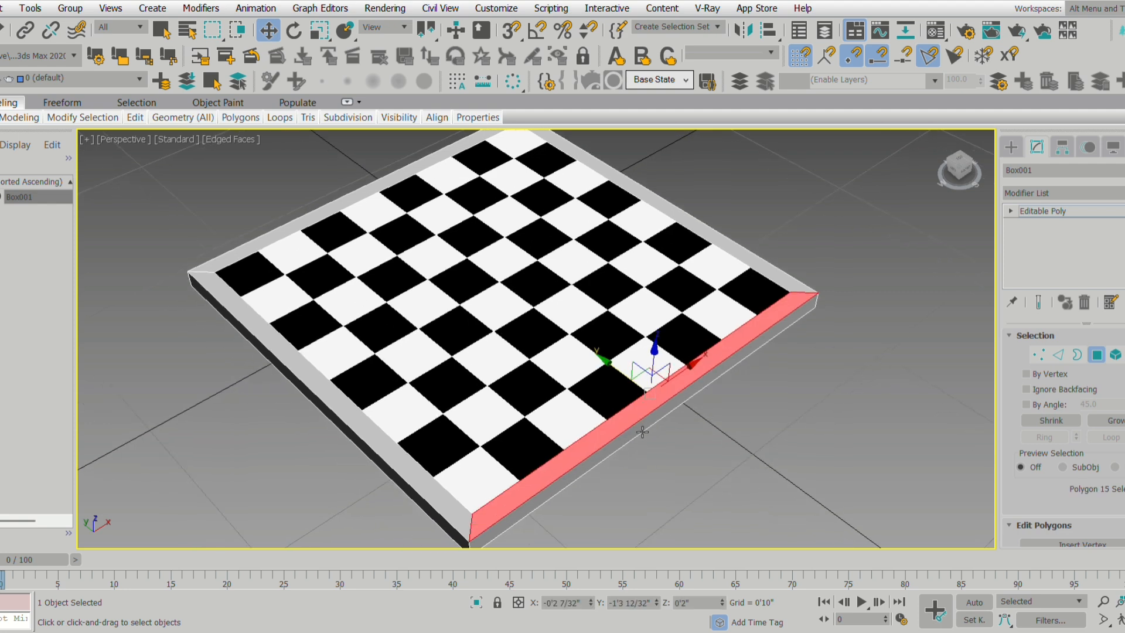
pyautogui.keyDown('ctrl'); pyautogui.click(582, 477); pyautogui.keyUp('ctrl')
pyautogui.keyDown('ctrl'); pyautogui.click(465, 515); pyautogui.keyUp('ctrl')
pyautogui.keyDown('alt'); pyautogui.moveTo(492, 508); pyautogui.dragTo(512, 457, button='middle'); pyautogui.keyUp('alt')
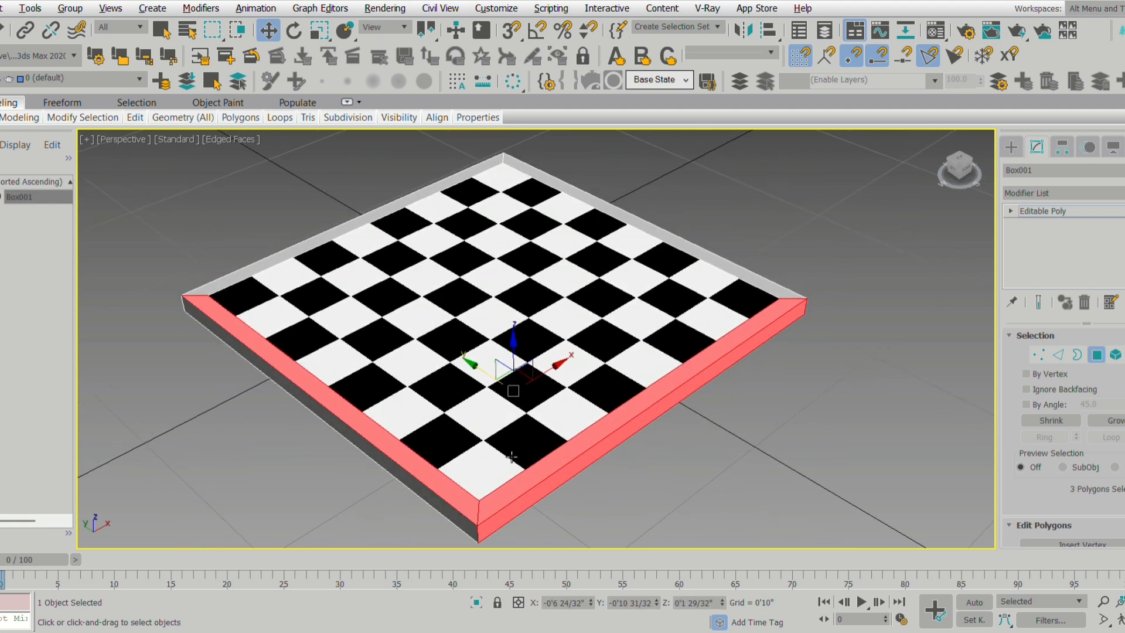
pyautogui.keyDown('ctrl'); pyautogui.click(460, 519); pyautogui.keyUp('ctrl')
pyautogui.keyDown('alt'); pyautogui.moveTo(567, 527); pyautogui.dragTo(707, 423, button='middle'); pyautogui.keyUp('alt')
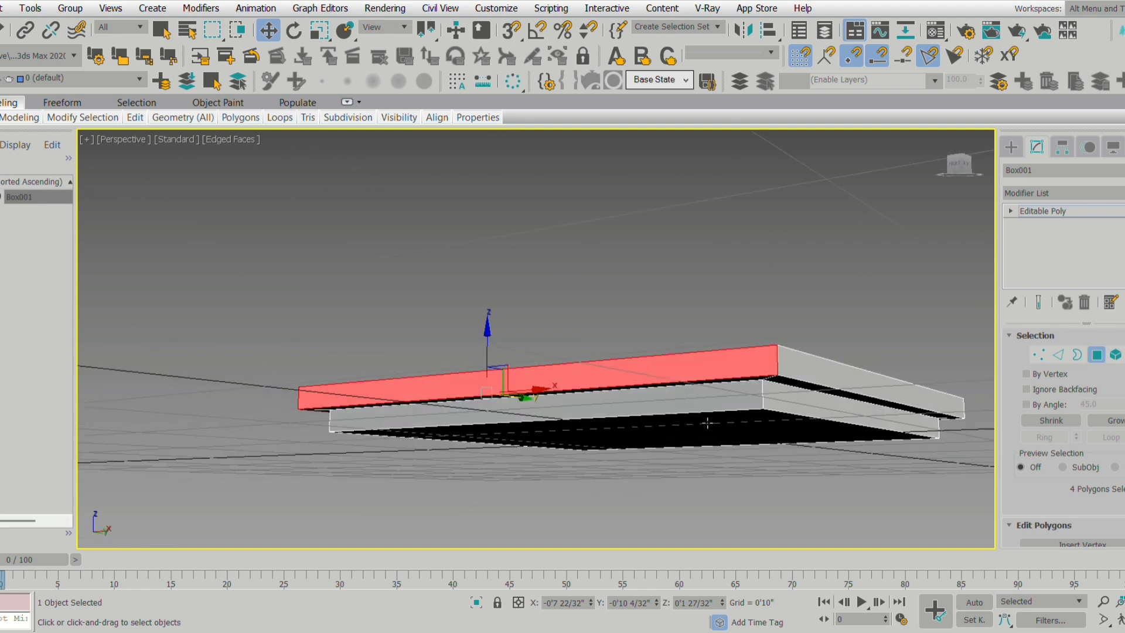
# Add the adjoining outer side faces of the frame to the polygon selection.
pyautogui.click(809, 373)
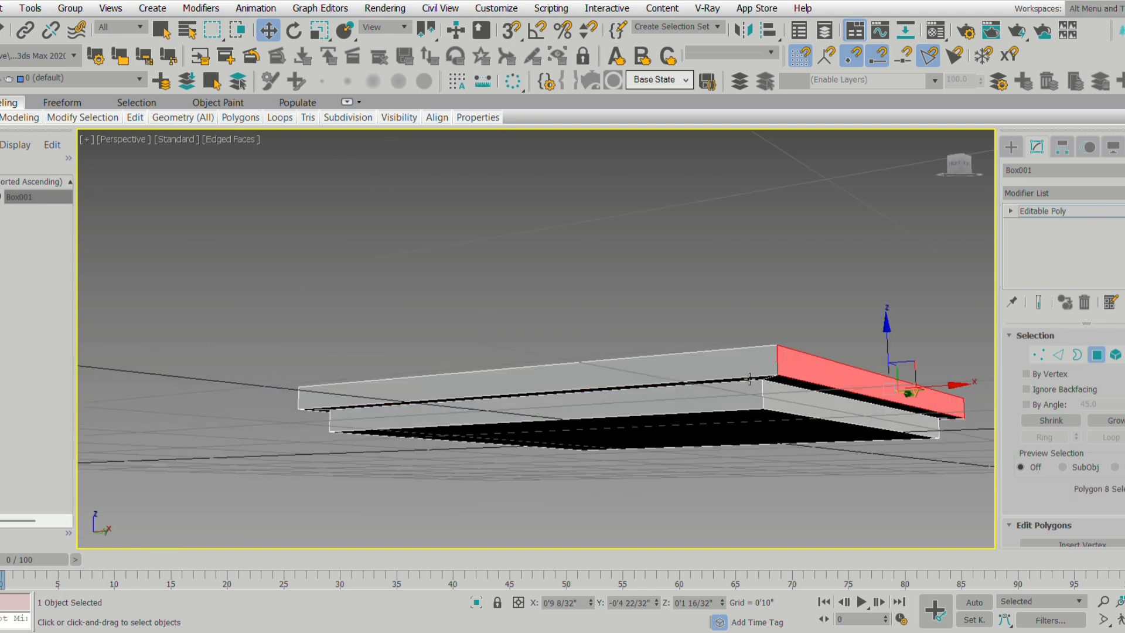
pyautogui.hotkey('ctrl', 'z')
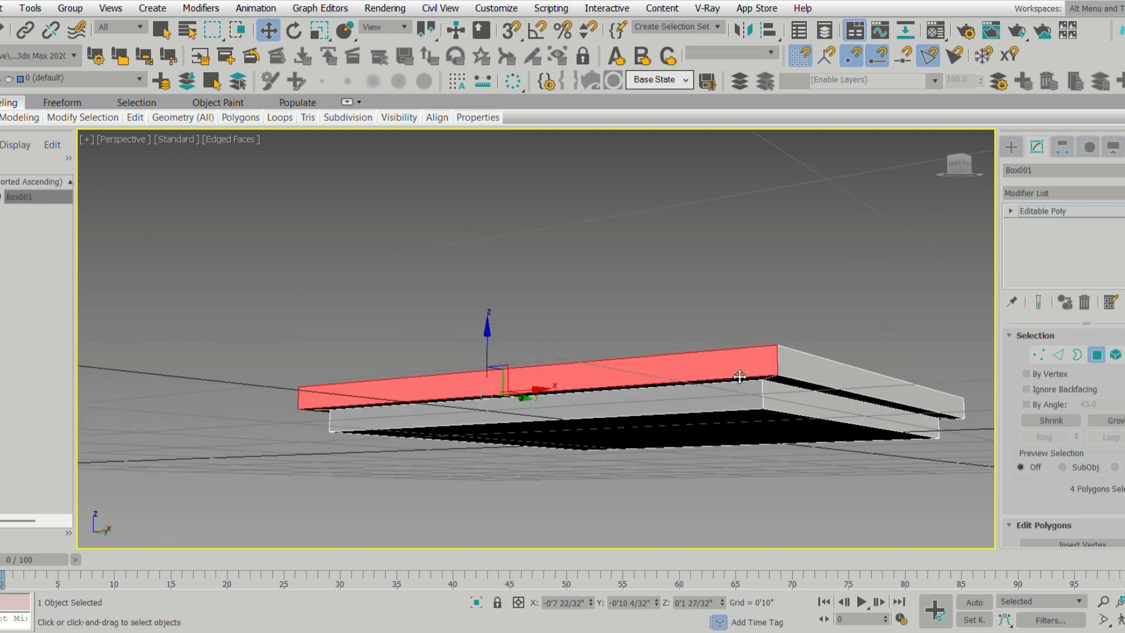
pyautogui.keyDown('shift'); pyautogui.click(817, 379); pyautogui.keyUp('shift')
pyautogui.keyDown('alt'); pyautogui.moveTo(715, 454); pyautogui.dragTo(811, 465, button='middle'); pyautogui.keyUp('alt')
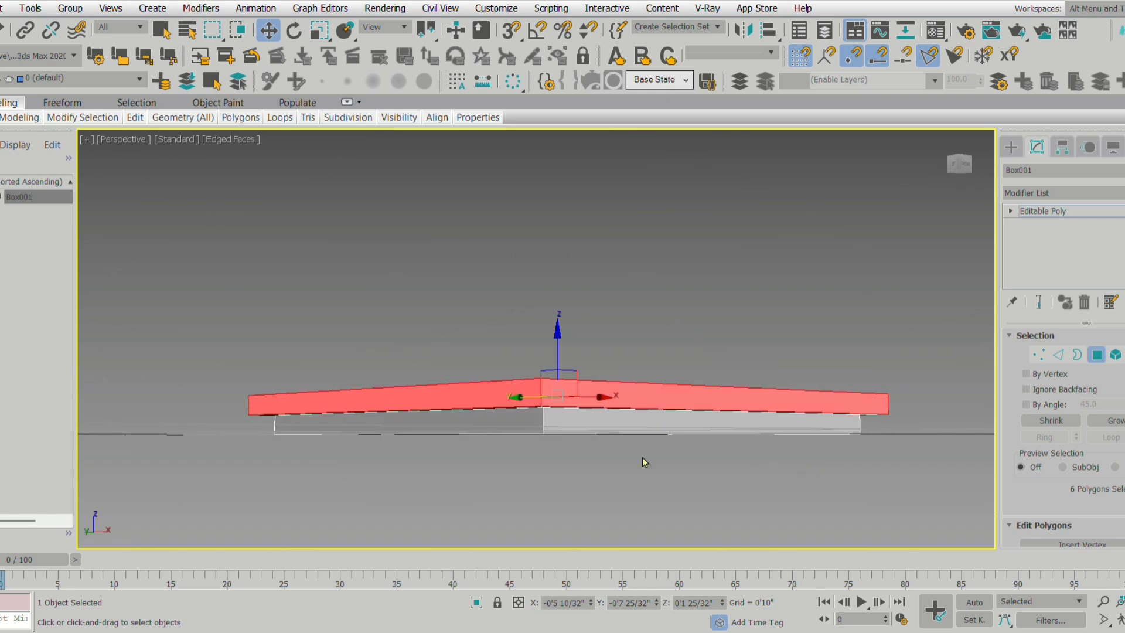
pyautogui.keyDown('alt'); pyautogui.moveTo(680, 456); pyautogui.dragTo(857, 414, button='middle'); pyautogui.keyUp('alt')
pyautogui.click(856, 414)
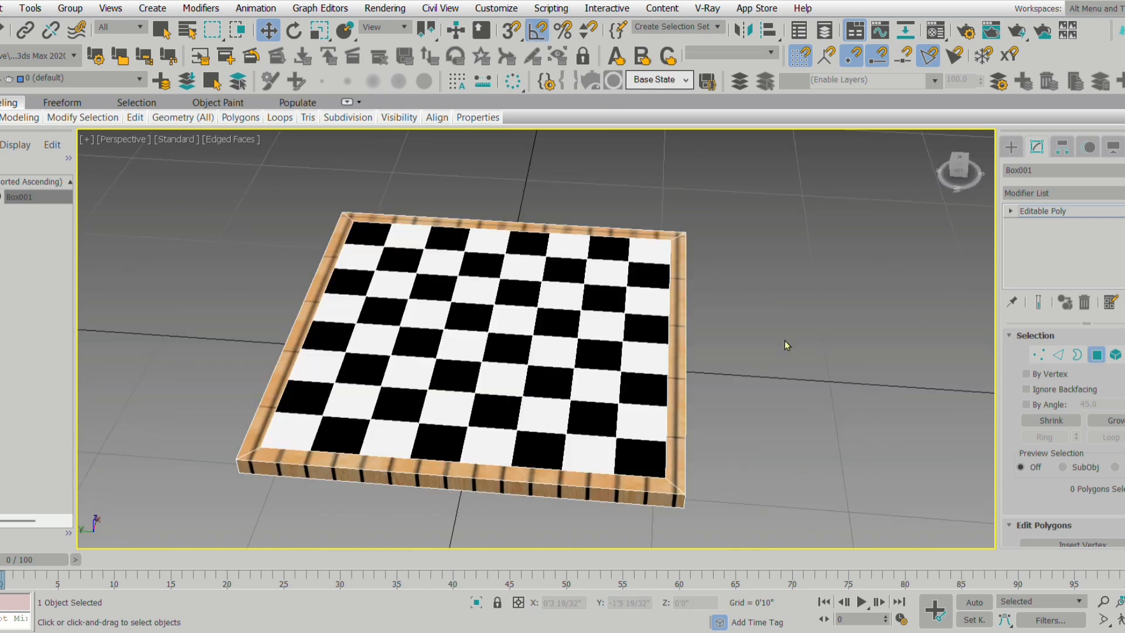
# Try to select all polygons on one half of the board, including the frame, in the Top view.
pyautogui.hotkey('alt', 'w')
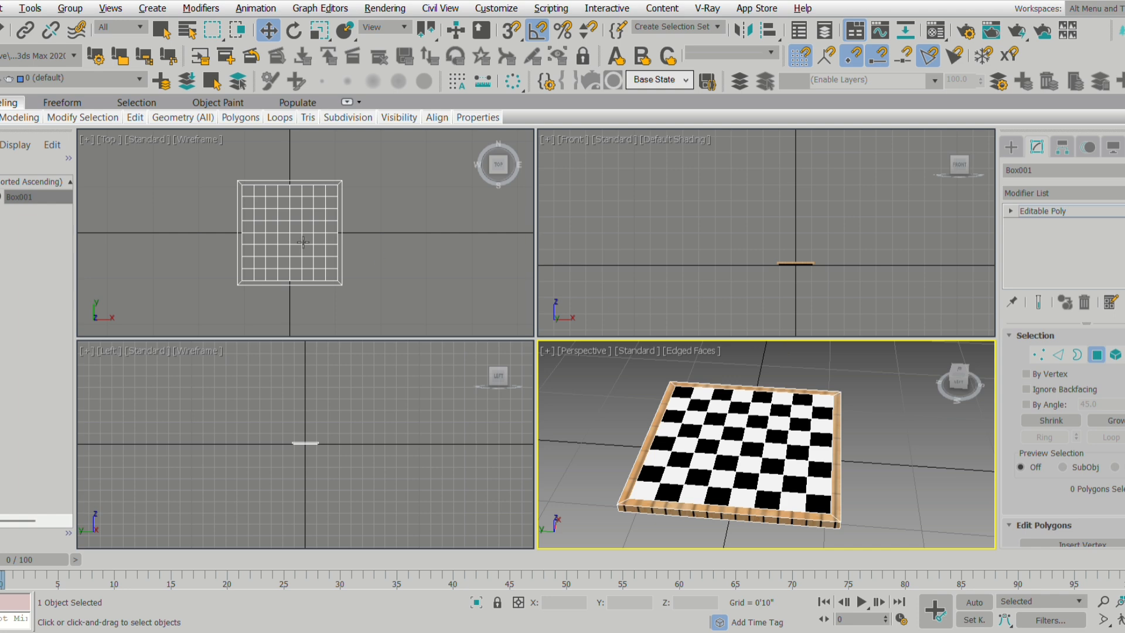
pyautogui.click(387, 183)
pyautogui.moveTo(373, 223); pyautogui.dragTo(294, 292)
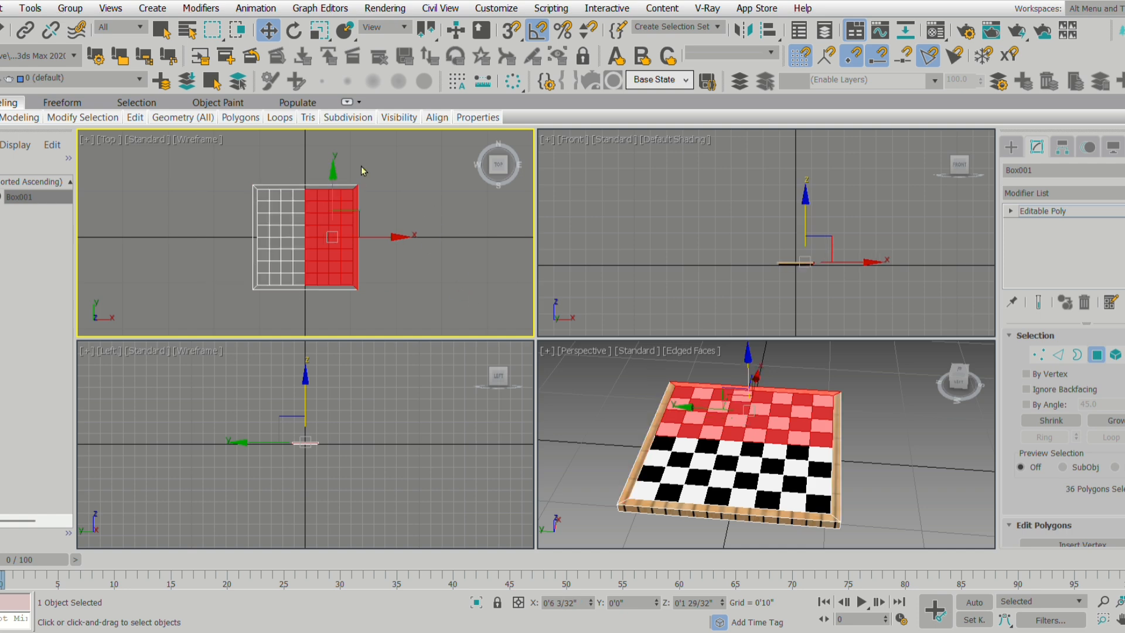
pyautogui.keyDown('ctrl'); pyautogui.moveTo(314, 291); pyautogui.dragTo(314, 291); pyautogui.keyUp('ctrl')
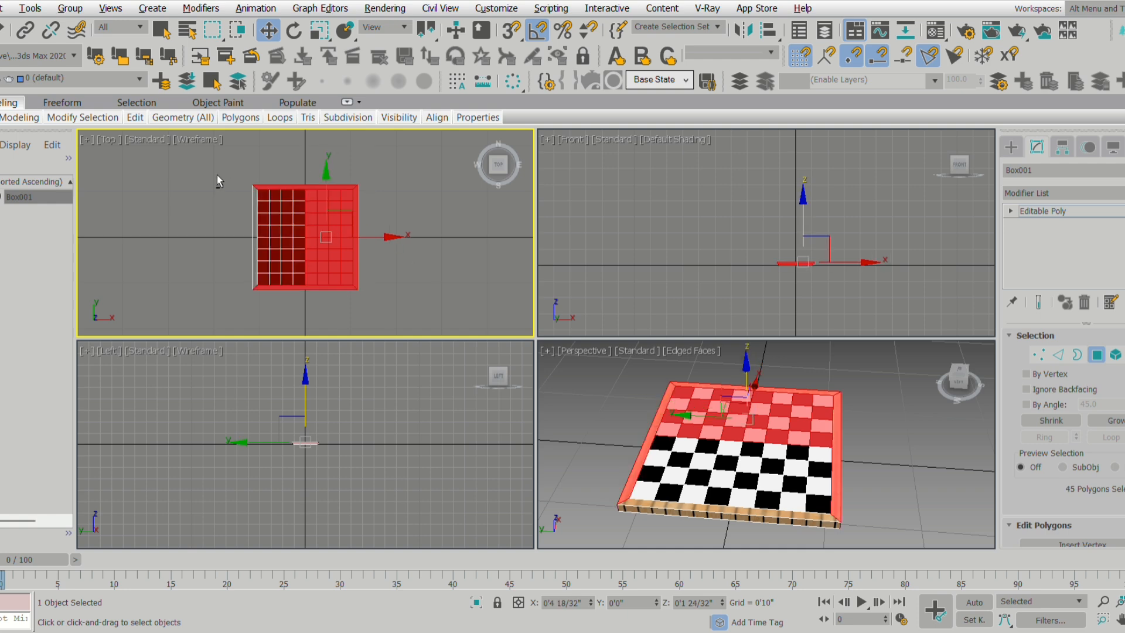
pyautogui.moveTo(288, 255); pyautogui.dragTo(311, 296)
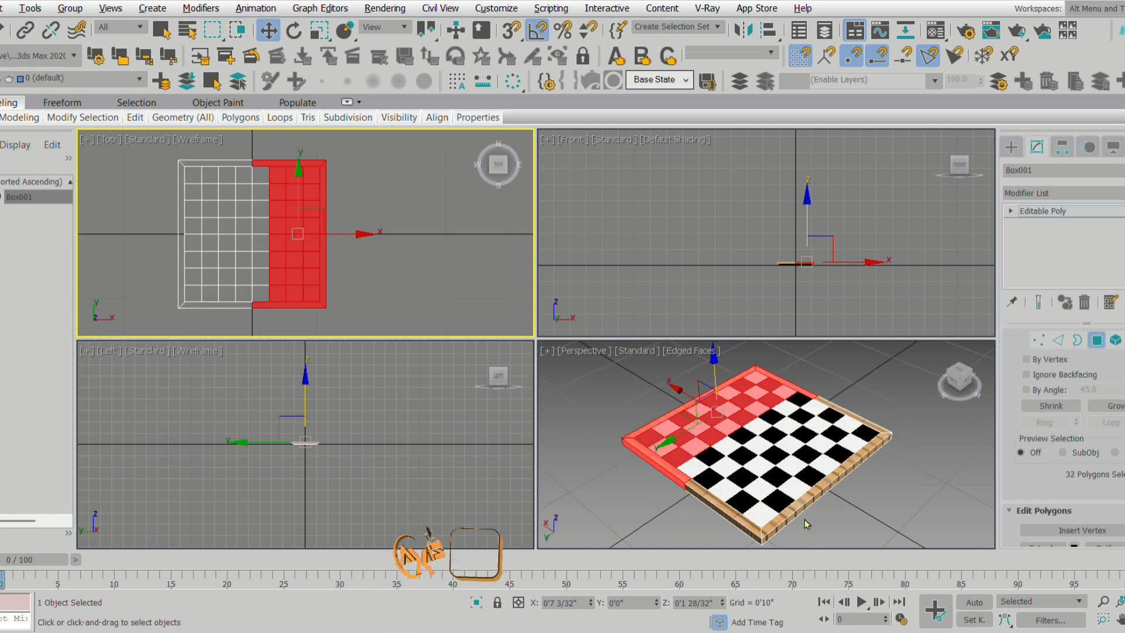
# Try adding the large bottom face to the polygon selection from below, and undo that selection.
pyautogui.middleClick(804, 520)
pyautogui.hotkey('alt', 'w')
pyautogui.keyDown('alt'); pyautogui.moveTo(493, 451); pyautogui.dragTo(452, 277, button='middle'); pyautogui.keyUp('alt')
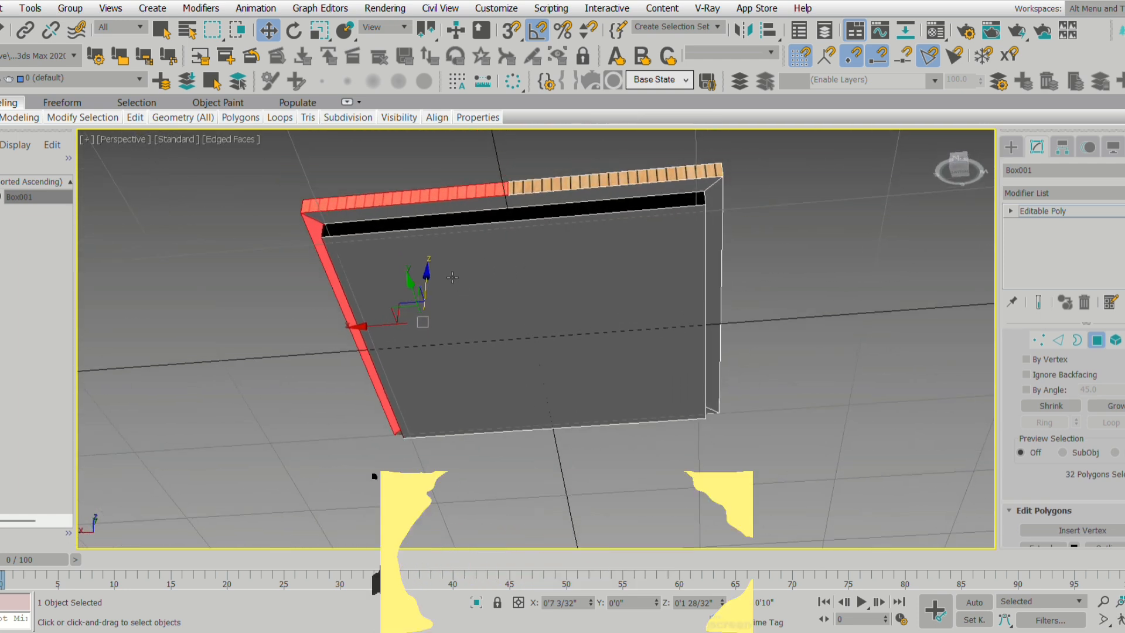
pyautogui.keyDown('ctrl'); pyautogui.click(459, 290); pyautogui.keyUp('ctrl')
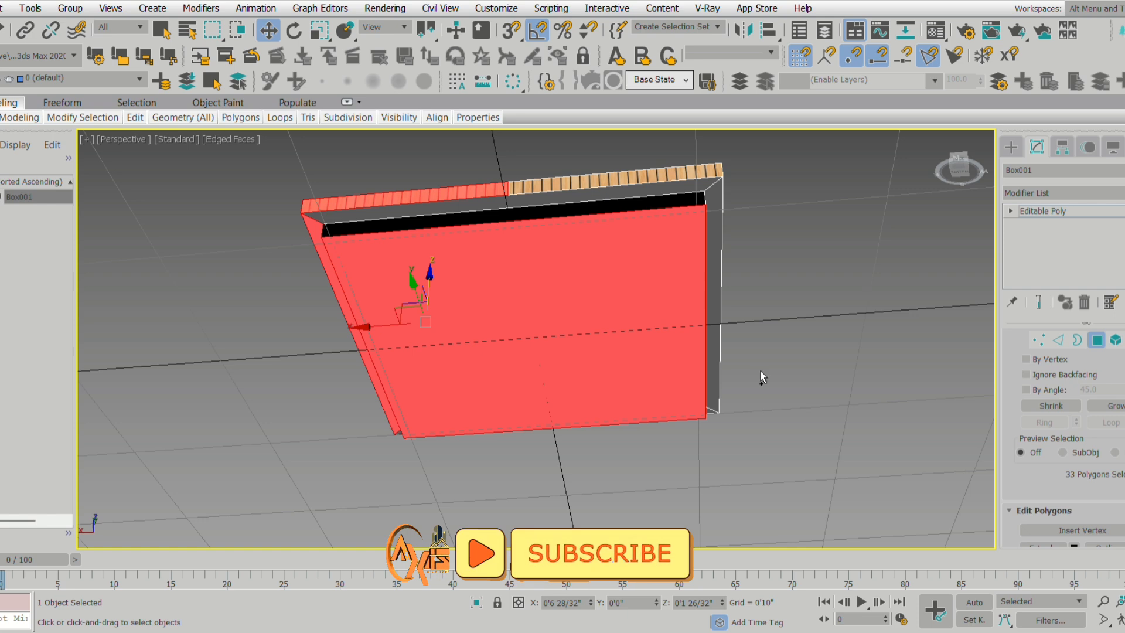
pyautogui.hotkey('ctrl', 'z')
# Switch to edge editing and select the parallel base edges along two opposite sides of the board's underside.
pyautogui.click(1059, 340)
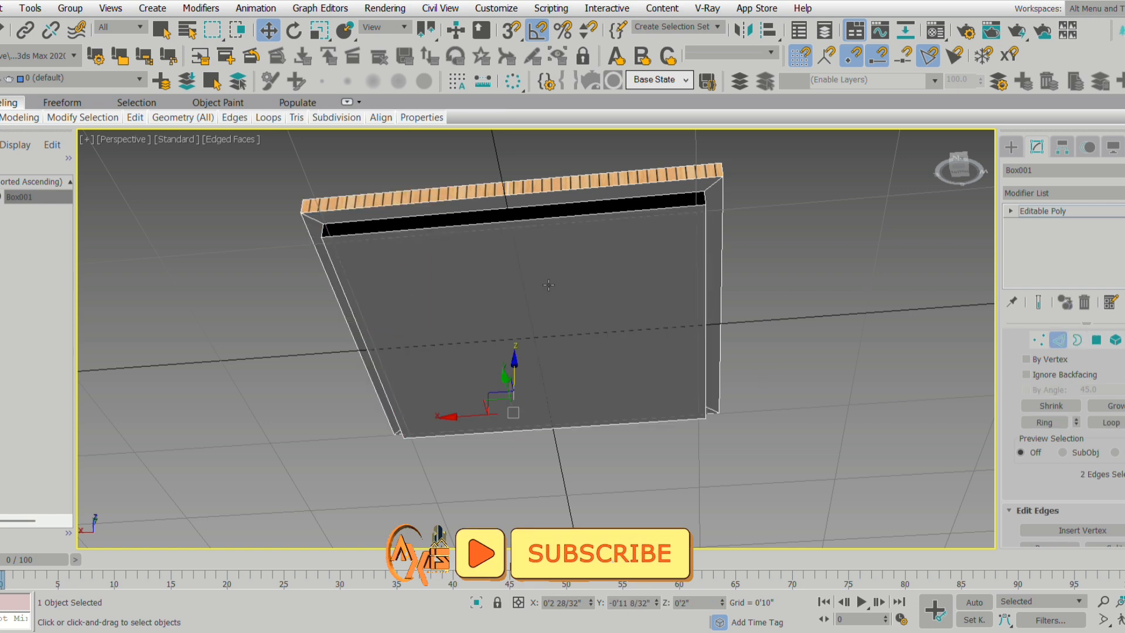
pyautogui.click(509, 223)
pyautogui.scroll(3, 508, 223)
pyautogui.keyDown('ctrl'); pyautogui.click(520, 210); pyautogui.keyUp('ctrl')
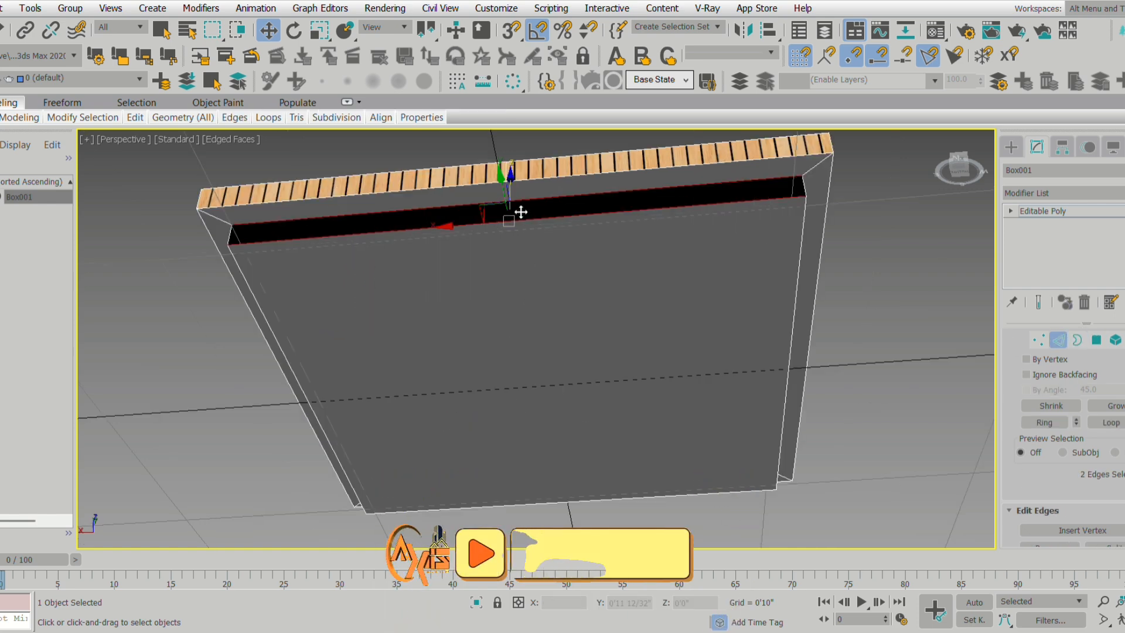
pyautogui.keyDown('ctrl'); pyautogui.click(623, 505); pyautogui.keyUp('ctrl')
pyautogui.keyDown('ctrl'); pyautogui.click(624, 507); pyautogui.keyUp('ctrl')
pyautogui.keyDown('alt'); pyautogui.moveTo(734, 525); pyautogui.dragTo(695, 282, button='middle'); pyautogui.keyUp('alt')
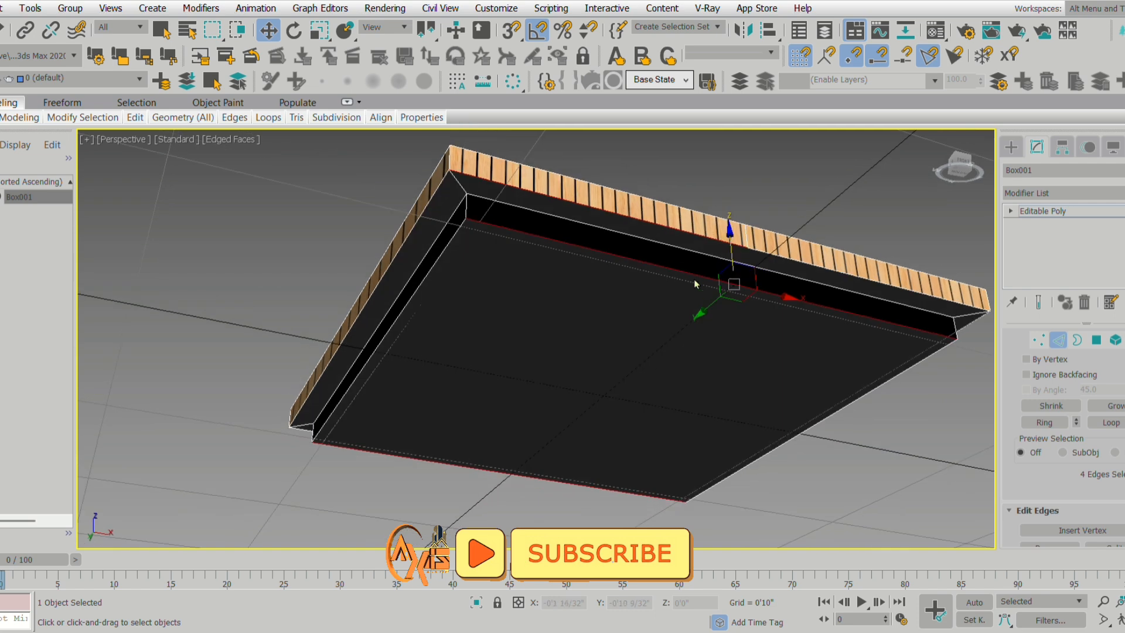
# Try to add the frame's outer edges along one side to the edge selection.
pyautogui.keyDown('ctrl'); pyautogui.click(678, 242); pyautogui.keyUp('ctrl')
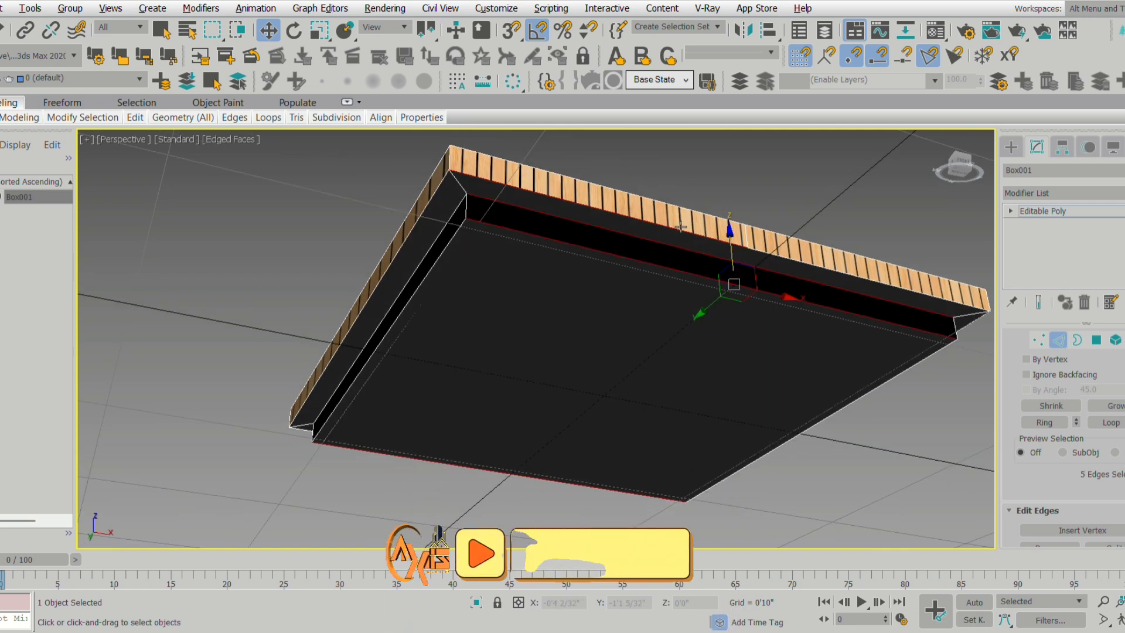
pyautogui.keyDown('alt'); pyautogui.click(680, 241); pyautogui.keyUp('alt')
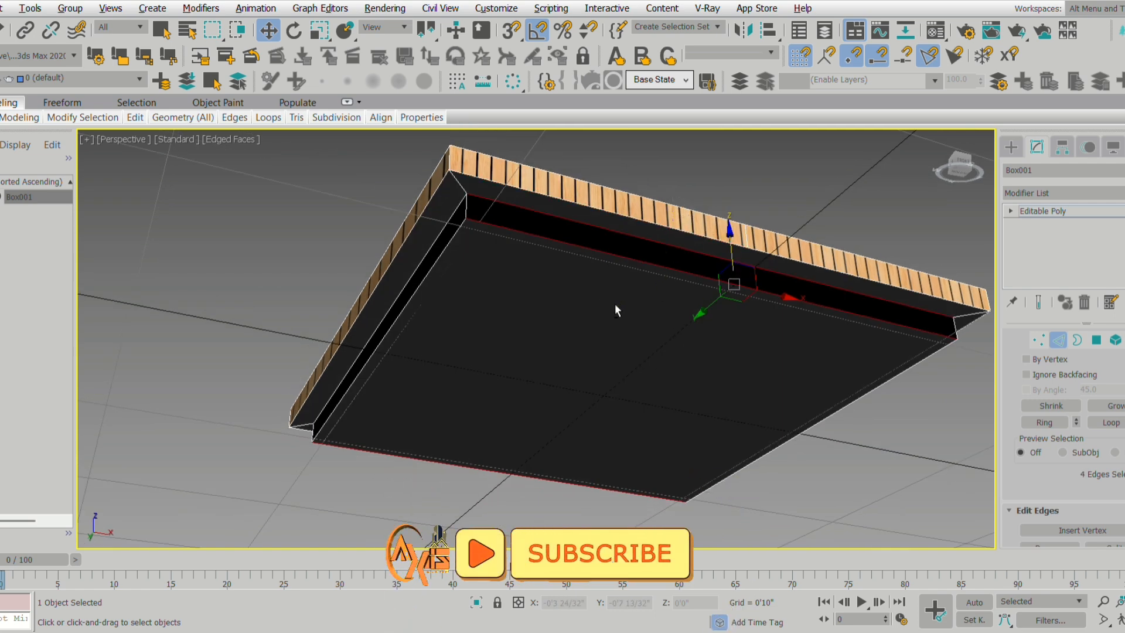
pyautogui.moveTo(614, 303)
pyautogui.keyDown('alt'); pyautogui.mouseDown(button='middle')
pyautogui.moveTo(684, 298)
pyautogui.moveTo(615, 304)
pyautogui.mouseUp(button='middle'); pyautogui.keyUp('alt')
pyautogui.keyDown('ctrl'); pyautogui.click(844, 275); pyautogui.keyUp('ctrl')
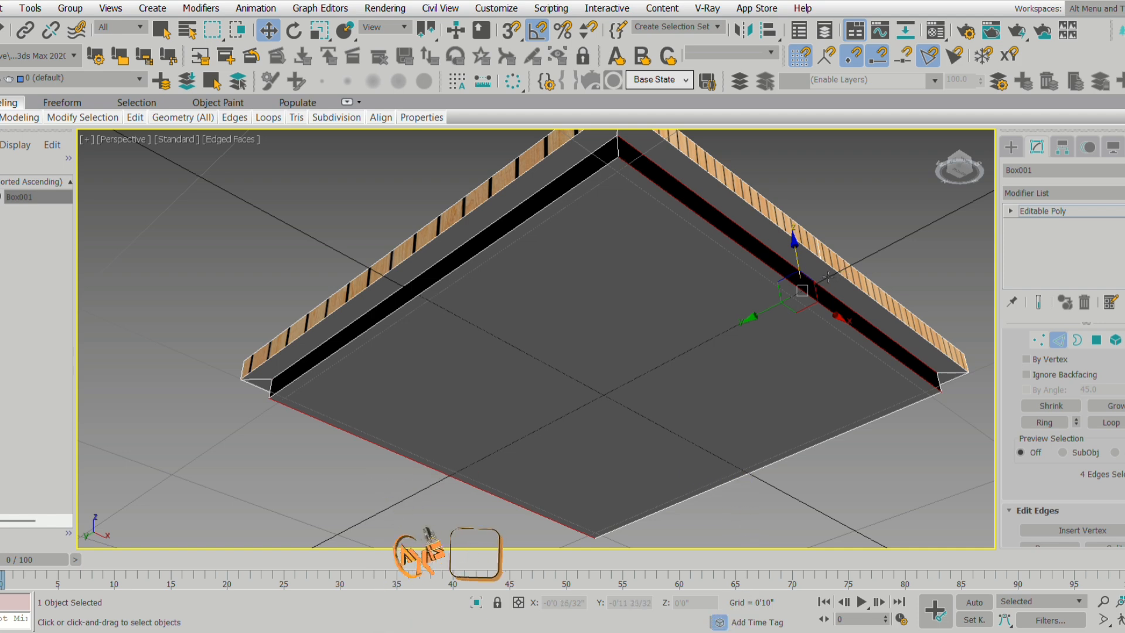
pyautogui.moveTo(792, 355); pyautogui.dragTo(786, 362, button='middle')
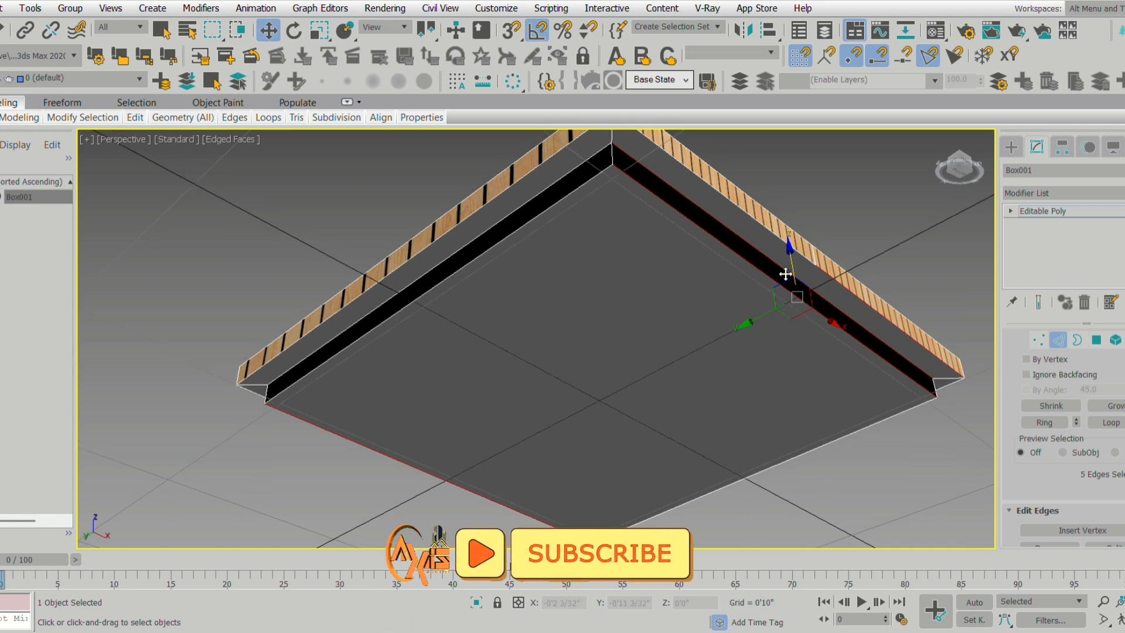
pyautogui.keyDown('ctrl'); pyautogui.click(778, 243); pyautogui.keyUp('ctrl')
pyautogui.keyDown('ctrl'); pyautogui.click(864, 306); pyautogui.keyUp('ctrl')
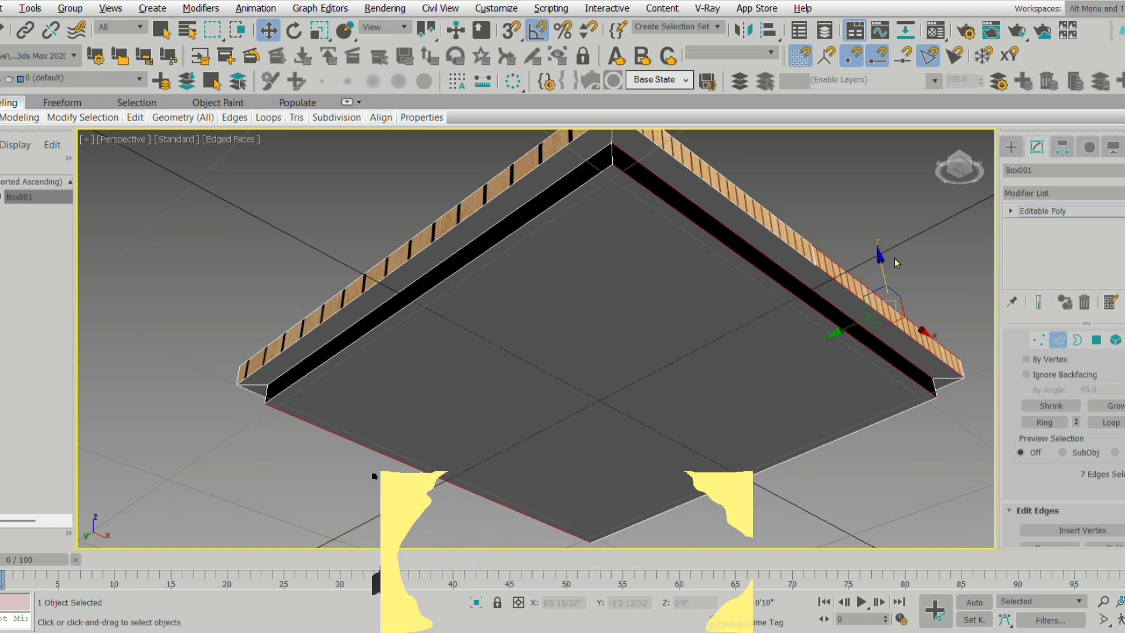
pyautogui.keyDown('alt'); pyautogui.moveTo(864, 309); pyautogui.dragTo(858, 308); pyautogui.keyUp('alt')
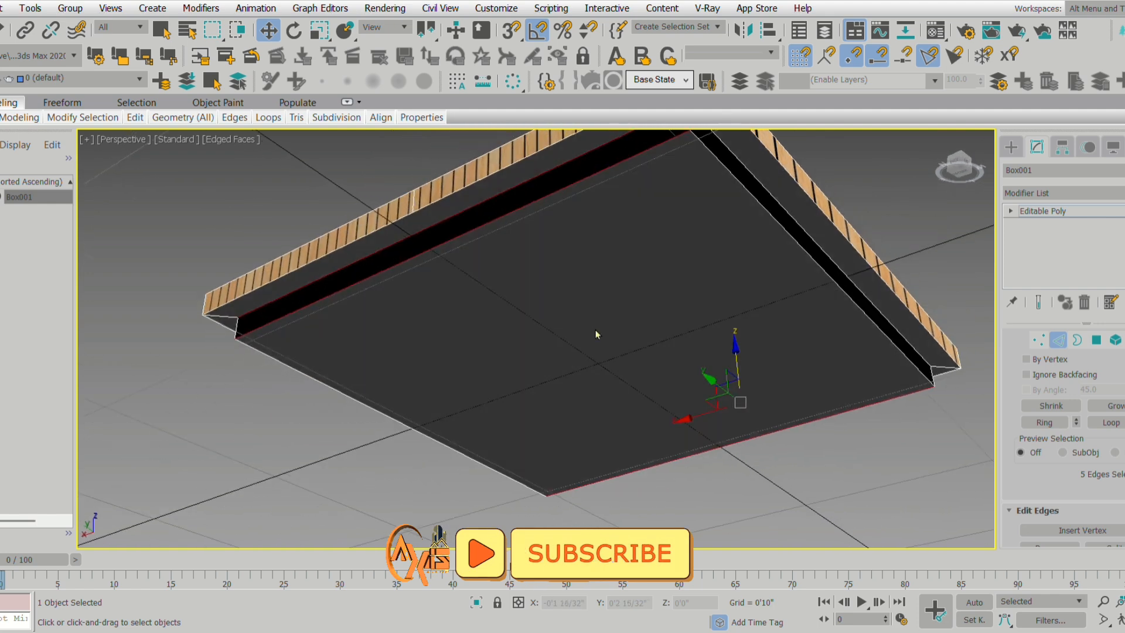
# Connect the selected parallel edges to split the underside and its recessed sides through the middle.
pyautogui.scroll(-3, 1107, 498)
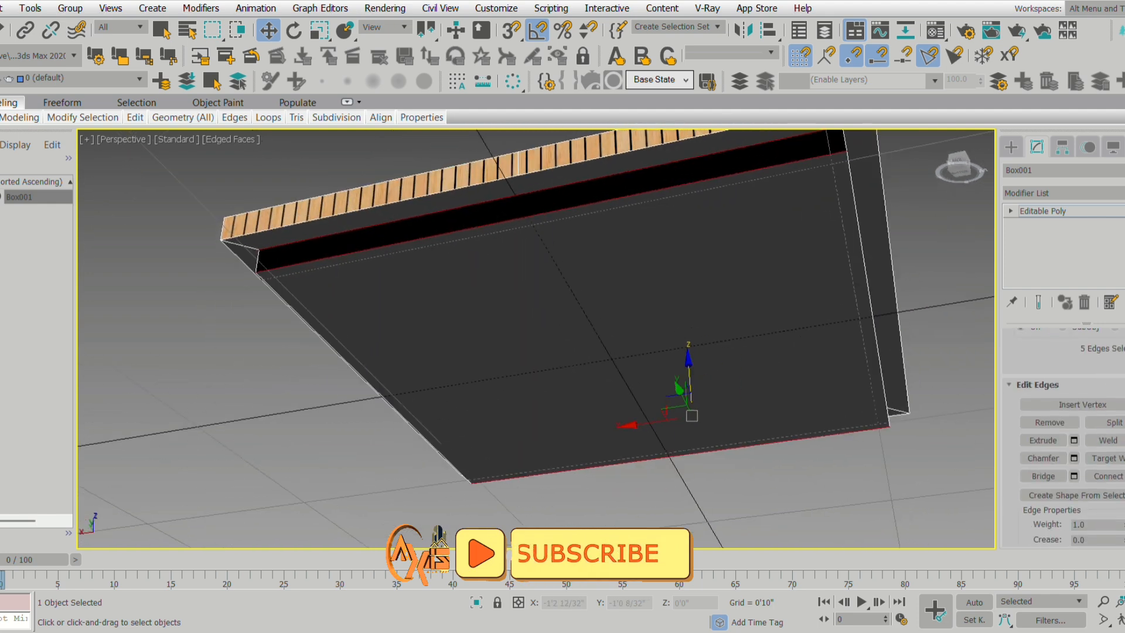
pyautogui.click(1107, 476)
pyautogui.doubleClick(603, 393)
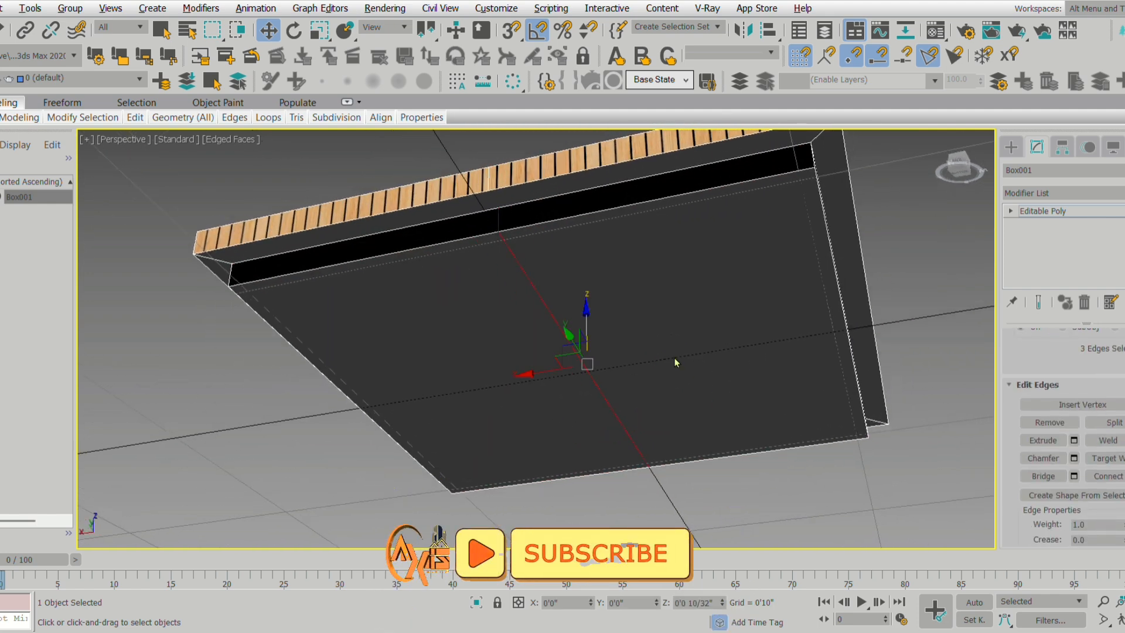
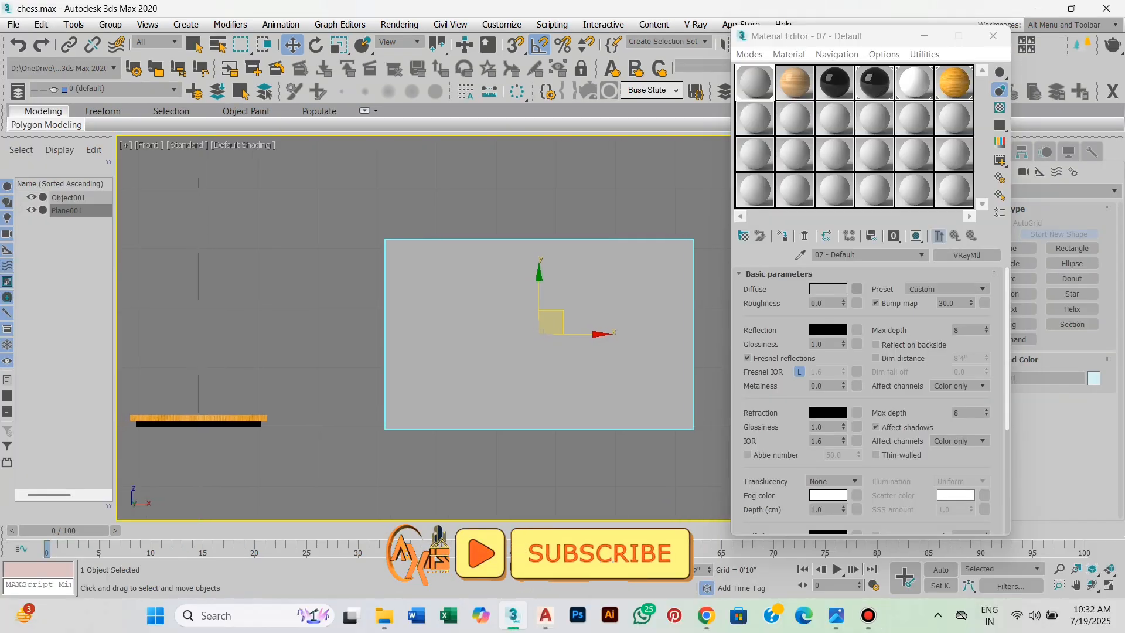
# Add a Bitmap map to the material's diffuse slot and browse to the CHESS folder inside 3D MAX on drive D.
pyautogui.click(856, 288)
pyautogui.scroll(4, 363, 240)
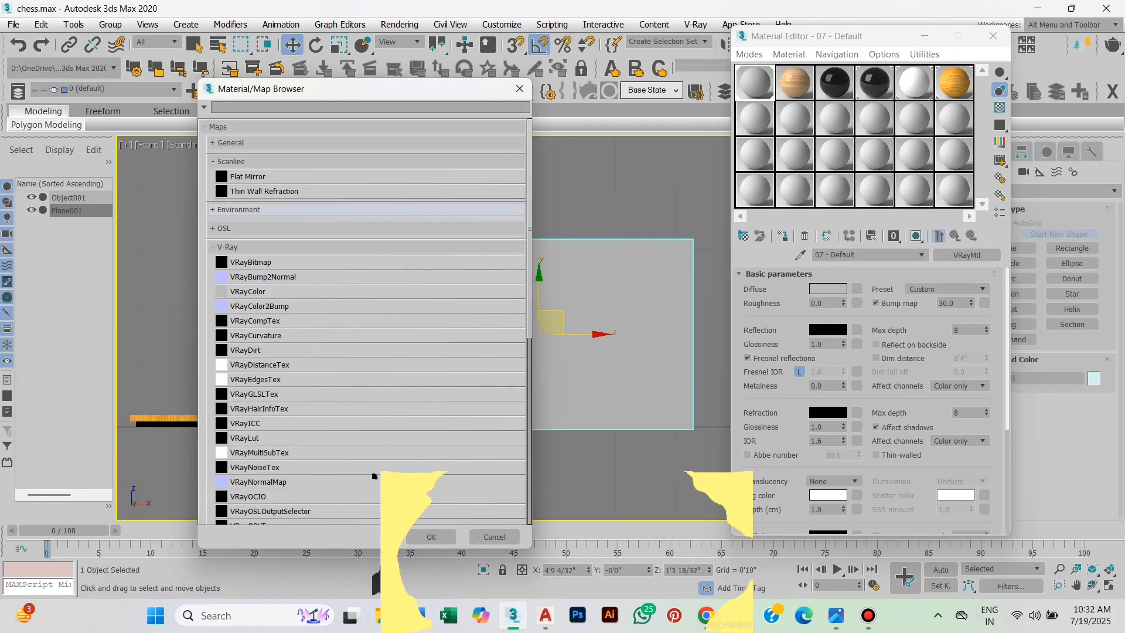
pyautogui.click(235, 142)
pyautogui.doubleClick(252, 173)
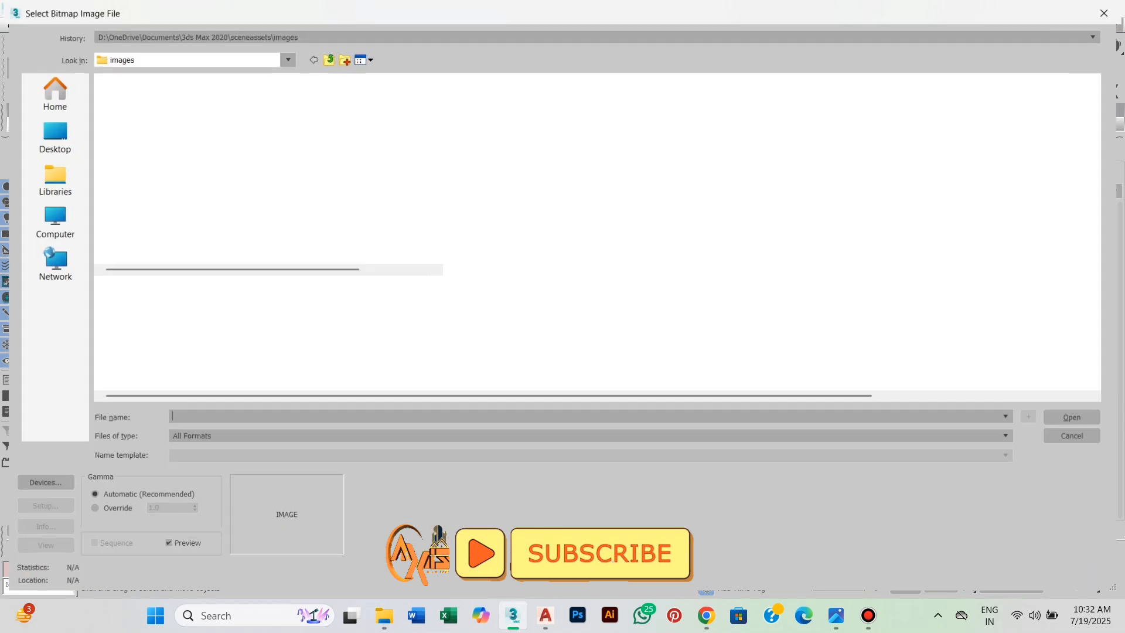
pyautogui.click(54, 223)
pyautogui.doubleClick(493, 109)
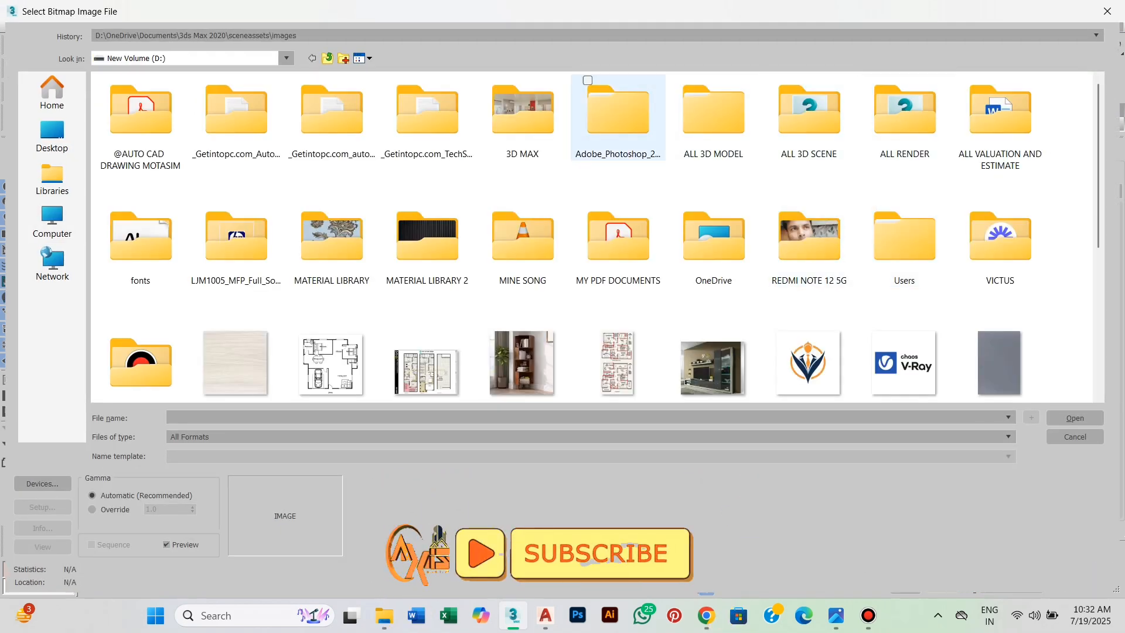
pyautogui.doubleClick(522, 114)
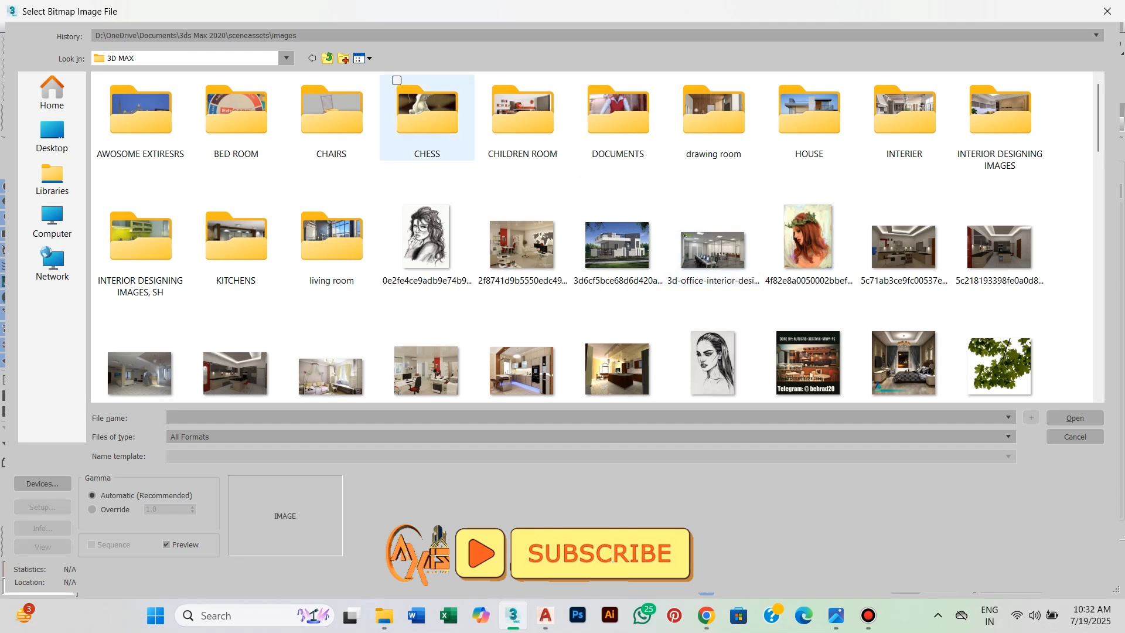
pyautogui.doubleClick(426, 117)
# Load classic_knight_chess_set_3.jpg from the chess reference images as the diffuse bitmap.
pyautogui.scroll(-6, 592, 234)
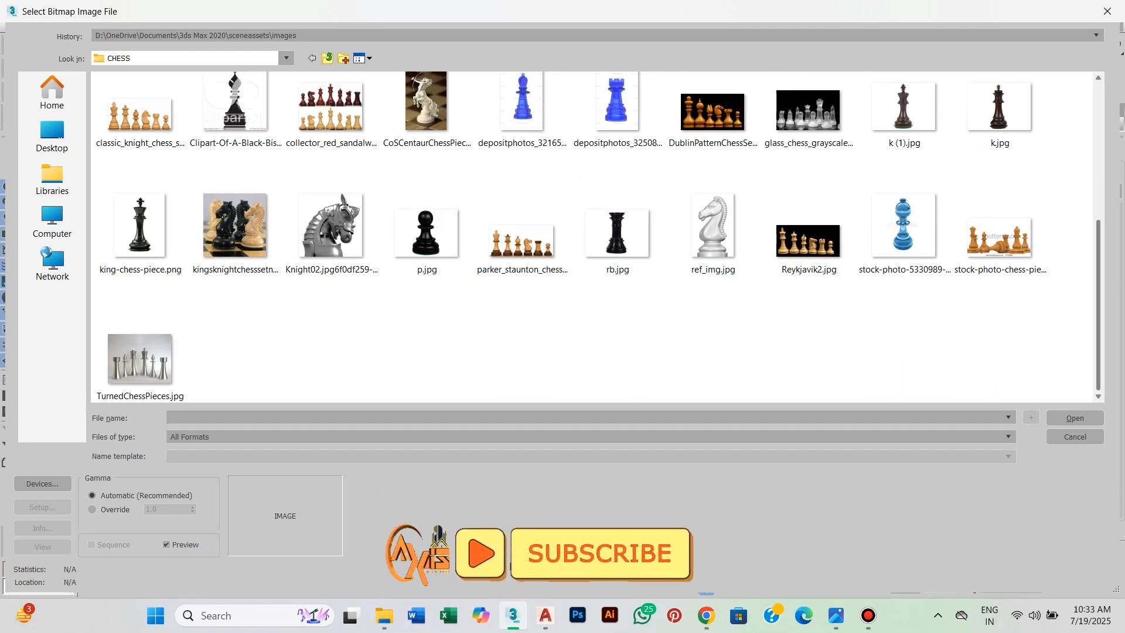
pyautogui.scroll(3, 598, 236)
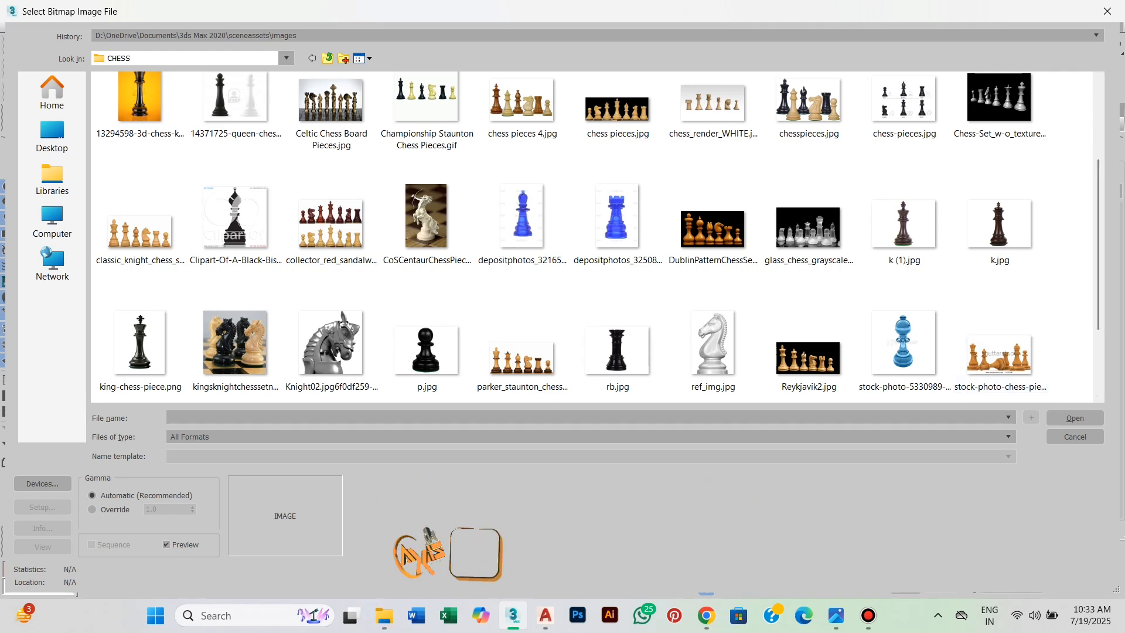
pyautogui.scroll(3, 597, 236)
pyautogui.click(140, 363)
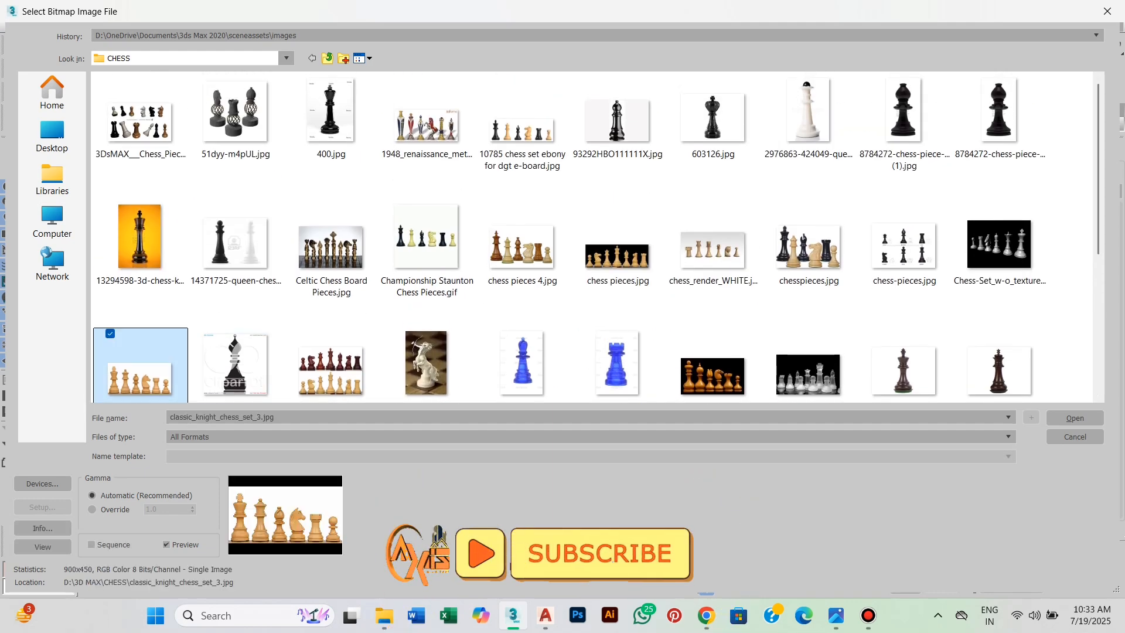
pyautogui.click(1074, 417)
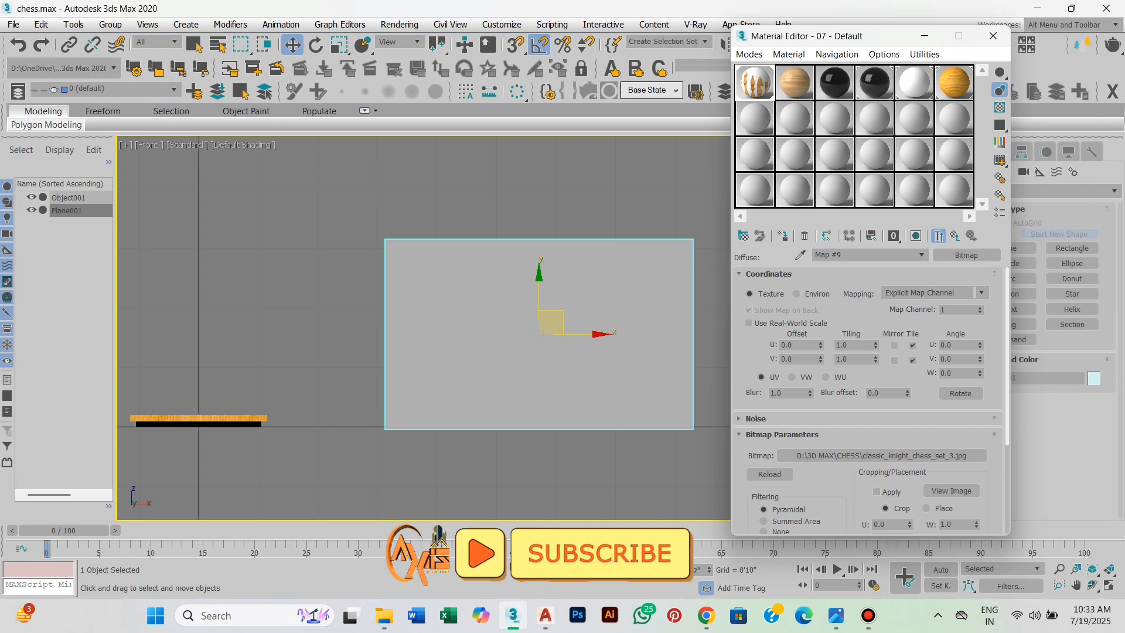
# Display the chess-set bitmap on the reference plane in the viewport and minimize the Material Editor.
pyautogui.click(916, 236)
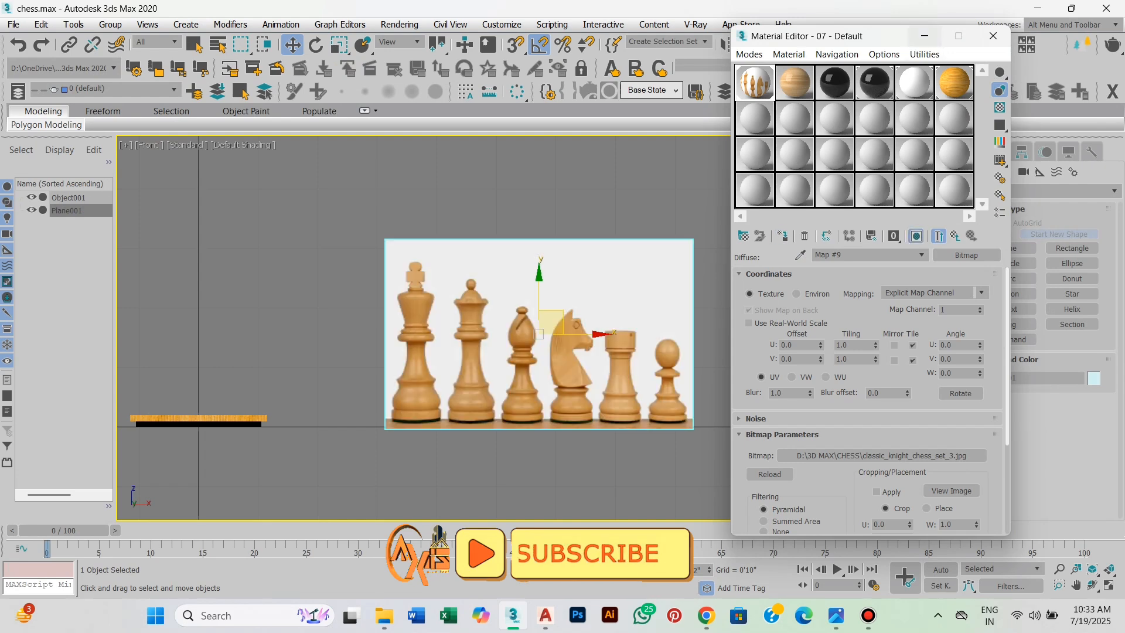
pyautogui.click(925, 37)
pyautogui.scroll(2, 496, 372)
pyautogui.moveTo(497, 372); pyautogui.dragTo(472, 373, button='middle')
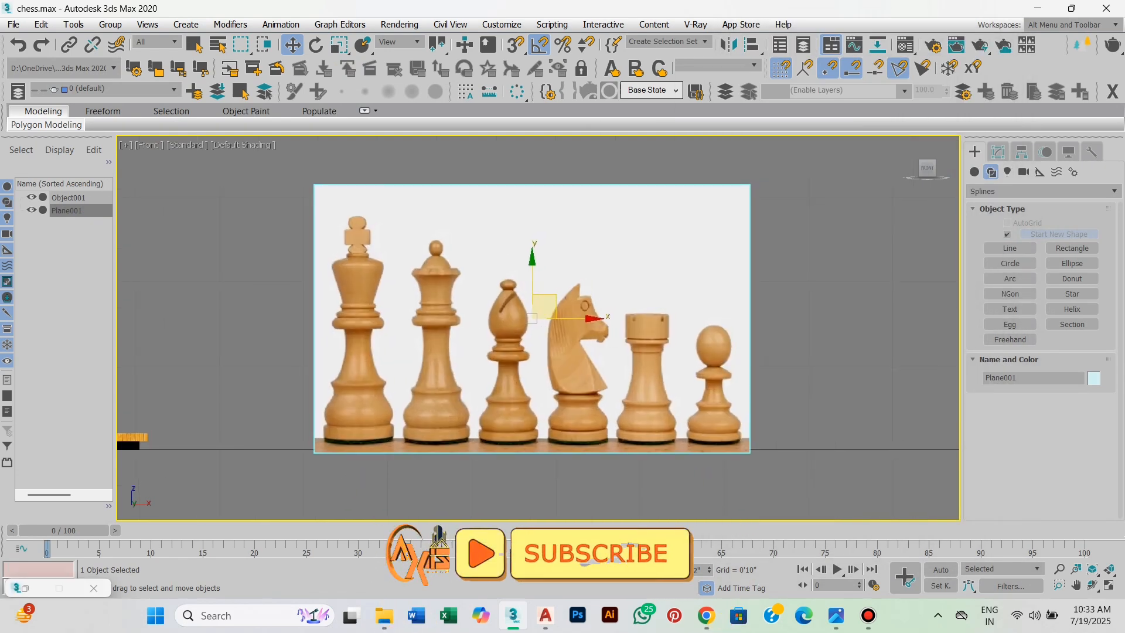
# Start a corner-point spline at the king's base and trace the base rim's left side up to the notch above it.
pyautogui.click(1009, 248)
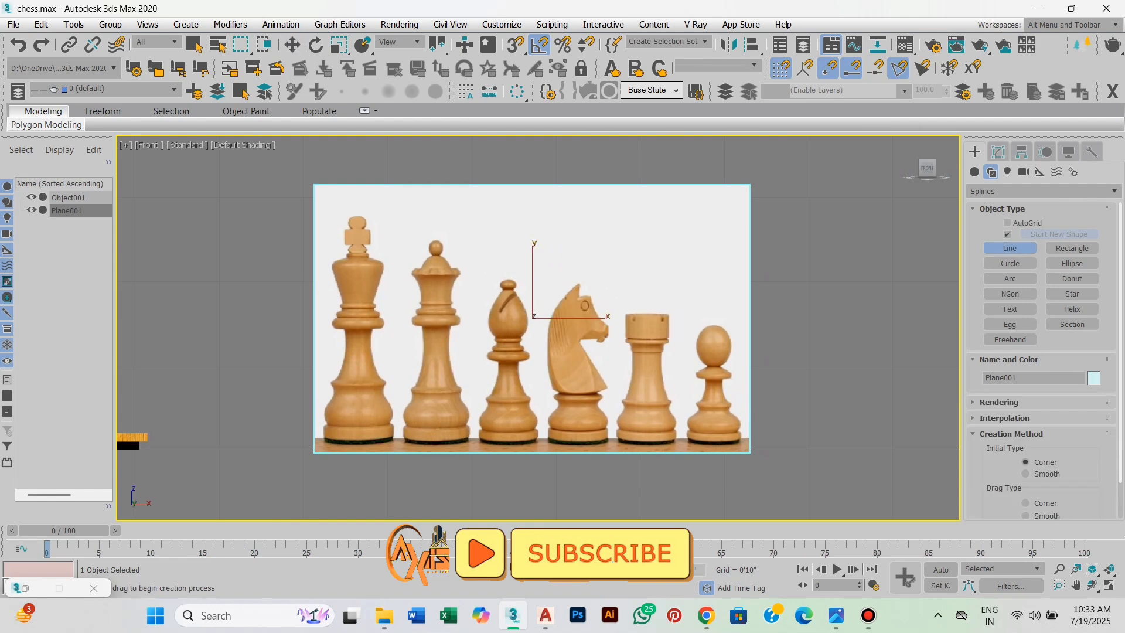
pyautogui.scroll(6, 374, 476)
pyautogui.scroll(3, 374, 476)
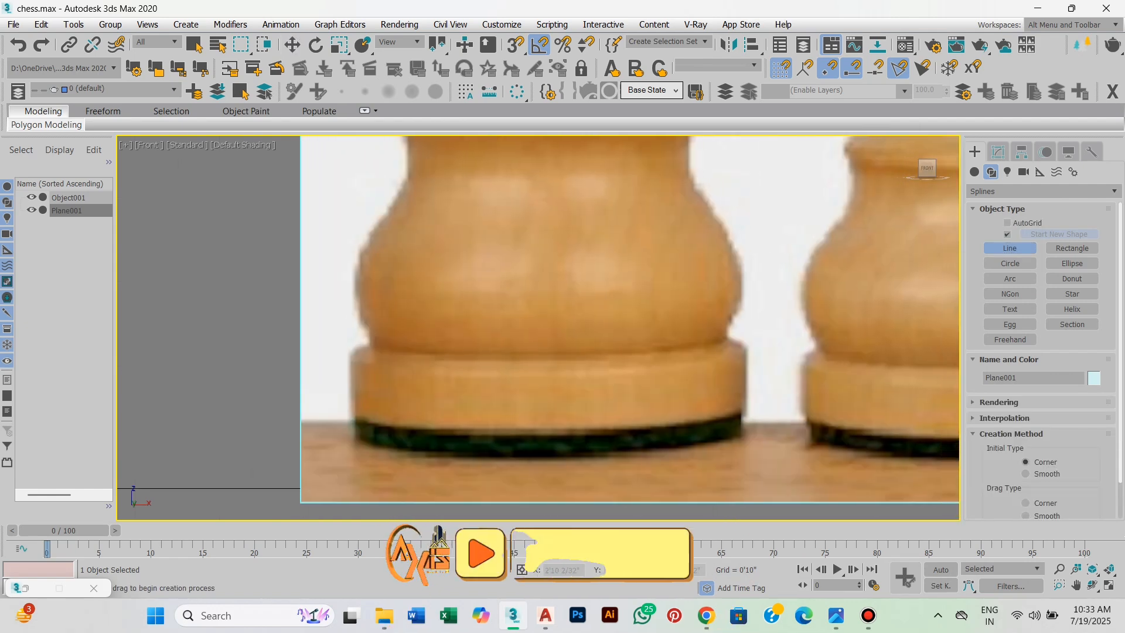
pyautogui.scroll(3, 434, 410)
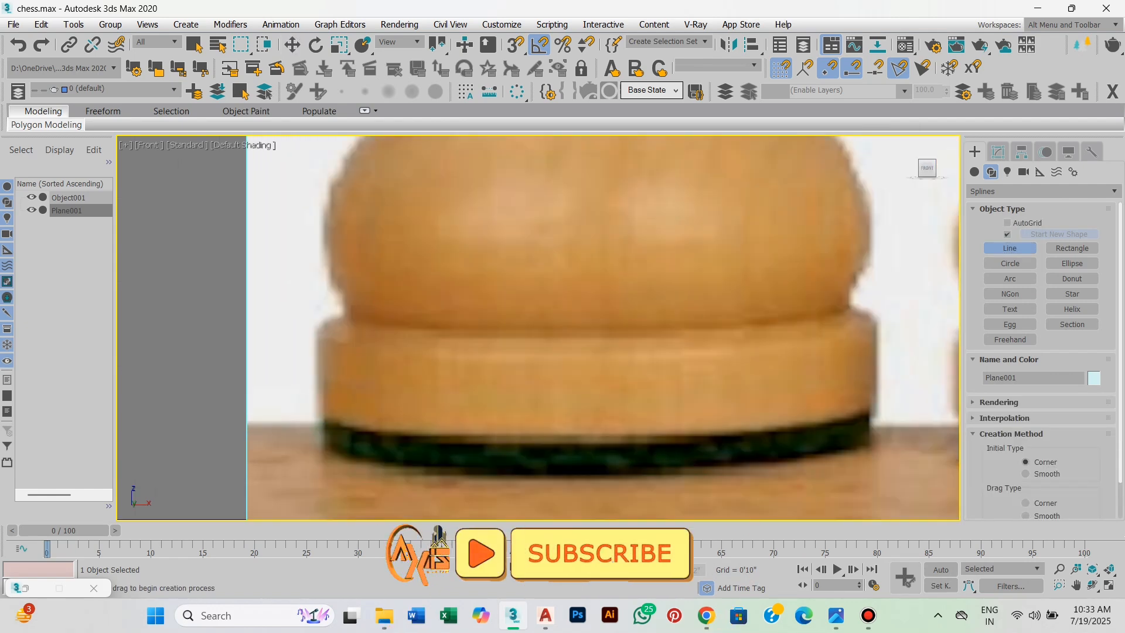
pyautogui.click(326, 426)
pyautogui.click(326, 340)
pyautogui.scroll(3, 326, 341)
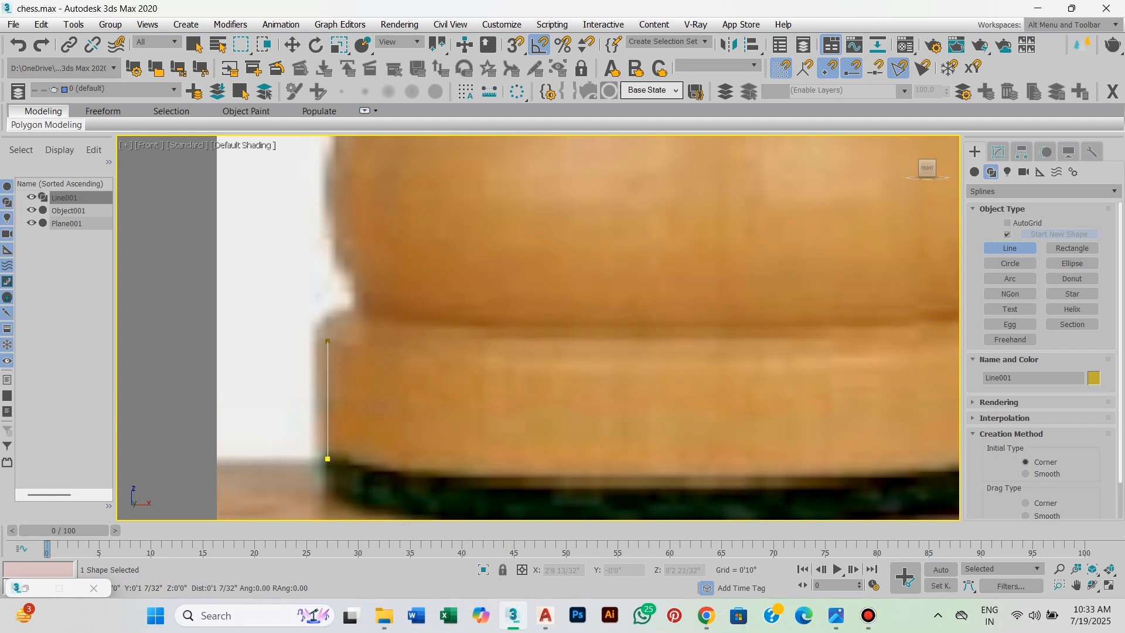
pyautogui.scroll(2, 346, 311)
pyautogui.click(360, 309)
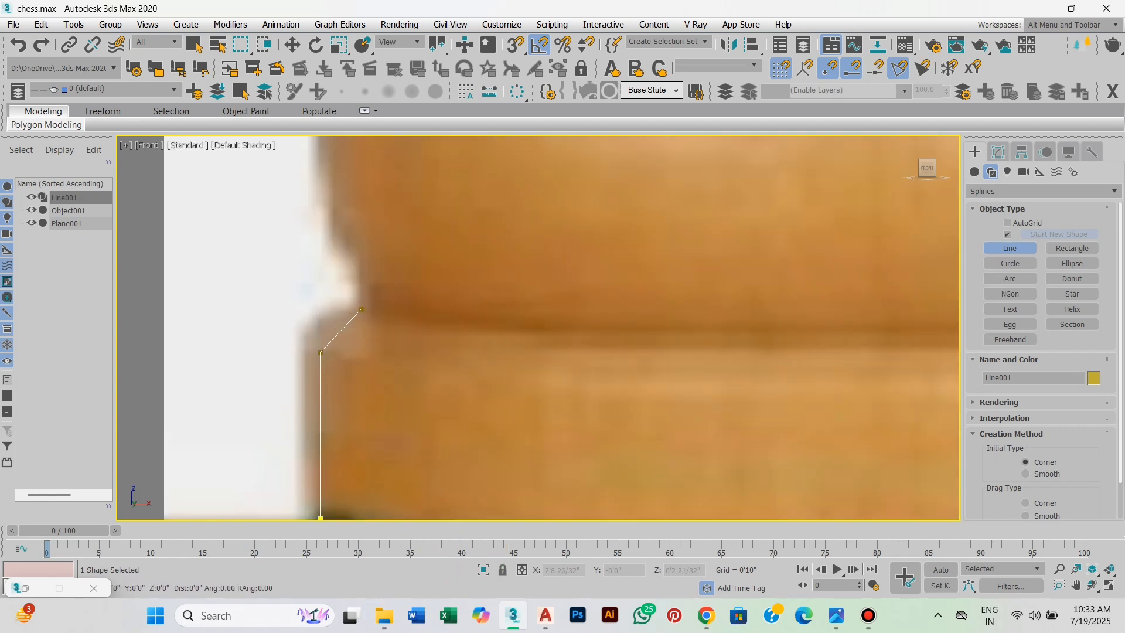
# Continue the king's profile spline around the wide lower bulge up to where the body narrows.
pyautogui.scroll(-2, 368, 308)
pyautogui.moveTo(374, 308); pyautogui.dragTo(374, 376, button='middle')
pyautogui.click(361, 349)
pyautogui.moveTo(351, 300); pyautogui.dragTo(348, 355, button='middle')
pyautogui.scroll(-1, 348, 355)
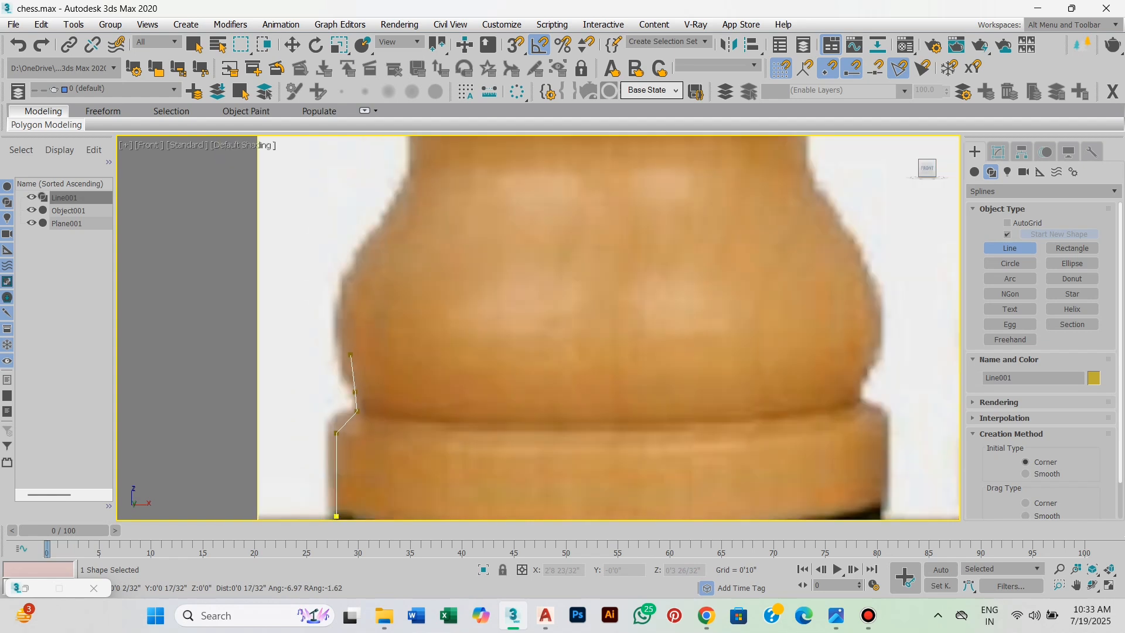
pyautogui.scroll(1, 336, 371)
pyautogui.click(336, 371)
pyautogui.scroll(-1, 332, 351)
pyautogui.click(329, 322)
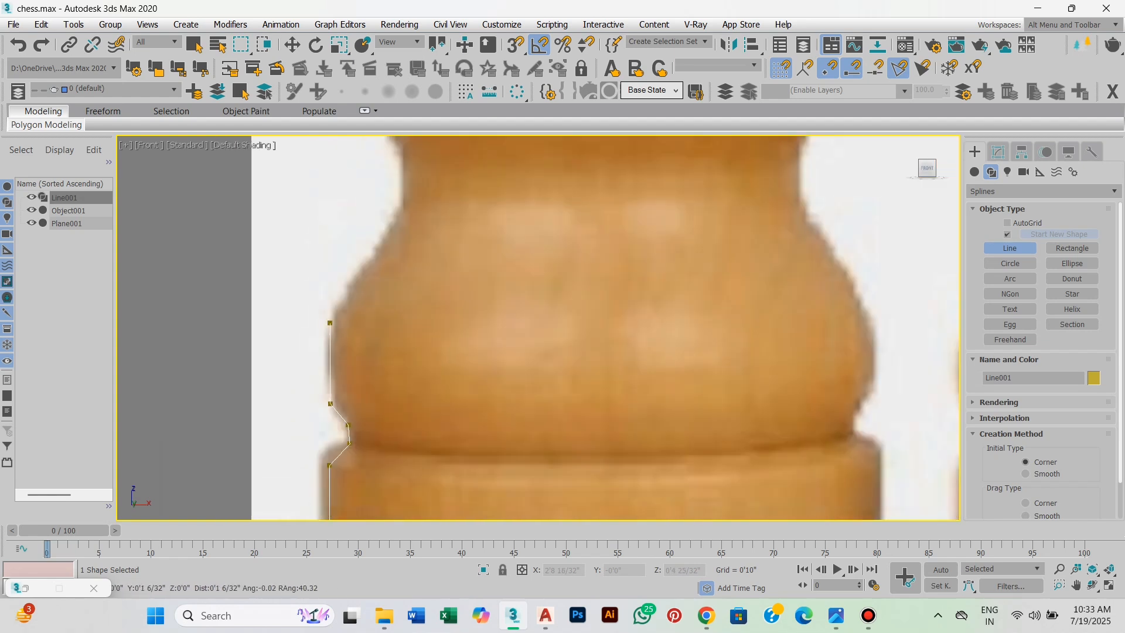
pyautogui.moveTo(330, 323); pyautogui.dragTo(319, 397, button='middle')
pyautogui.click(388, 294)
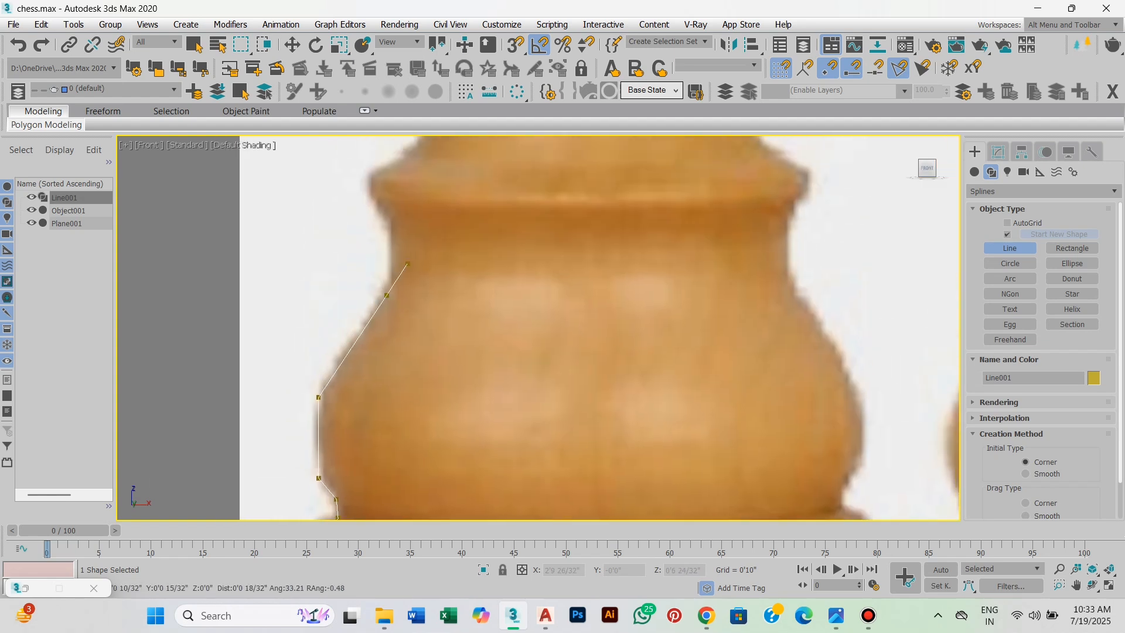
# Trace the short neck above the bulge and the projecting flange at the foot of the king's stem.
pyautogui.moveTo(405, 262); pyautogui.dragTo(399, 332, button='middle')
pyautogui.click(387, 289)
pyautogui.moveTo(376, 292); pyautogui.dragTo(375, 318, button='middle')
pyautogui.click(363, 294)
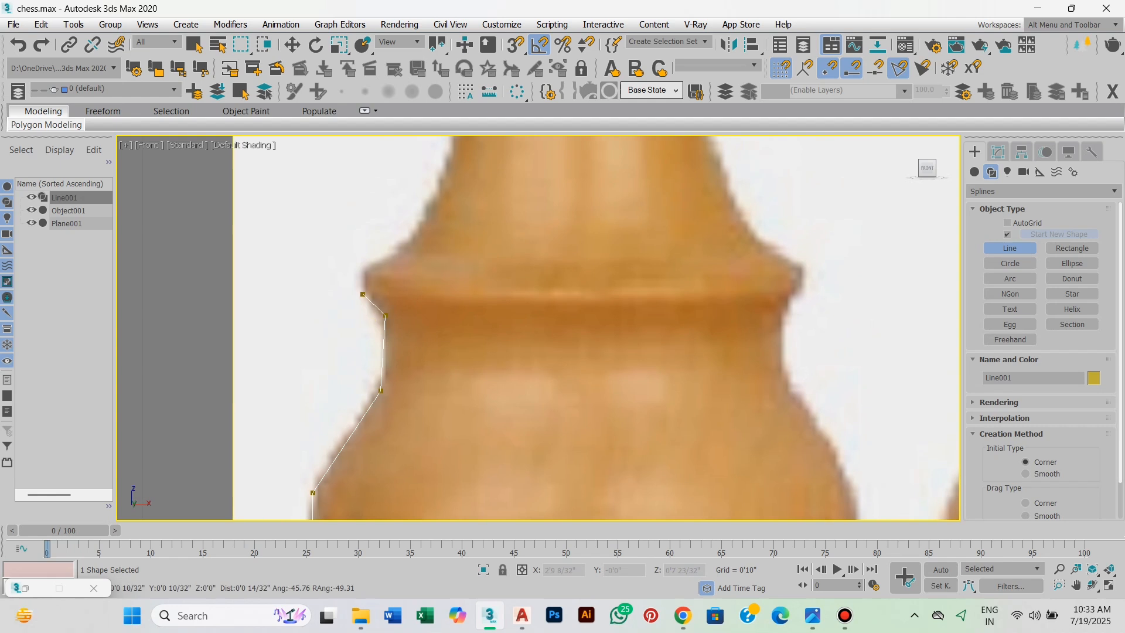
pyautogui.moveTo(400, 255); pyautogui.dragTo(376, 346, button='middle')
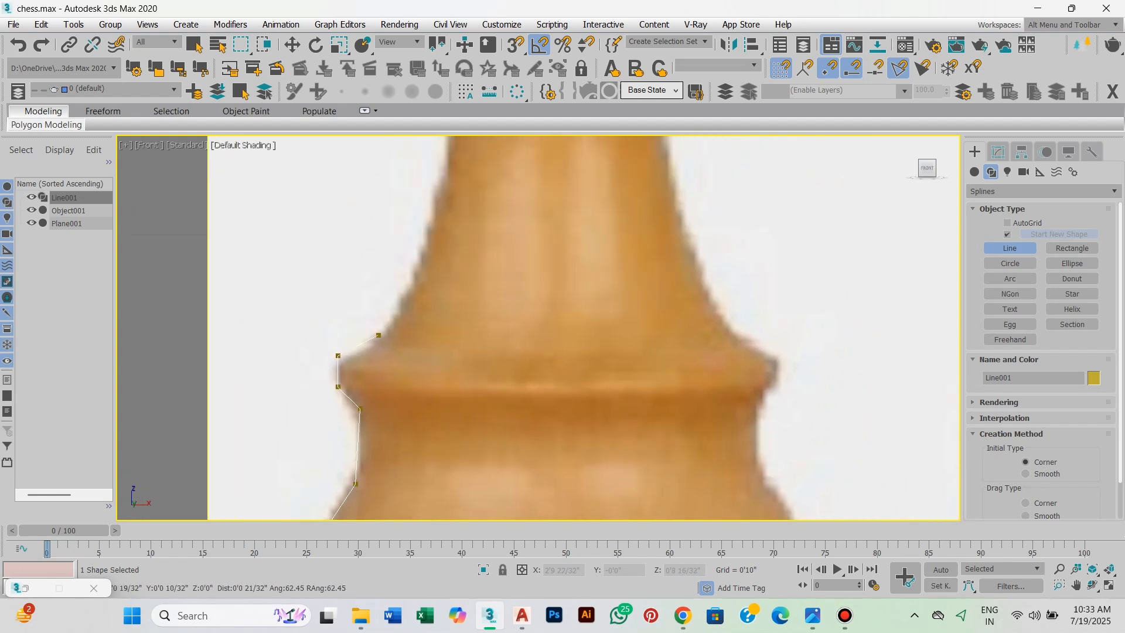
pyautogui.click(373, 337)
# Trace the king's concave stem from the flange up to the underside of the wide collar.
pyautogui.scroll(-2, 373, 336)
pyautogui.moveTo(408, 282); pyautogui.dragTo(392, 364, button='middle')
pyautogui.scroll(1, 393, 364)
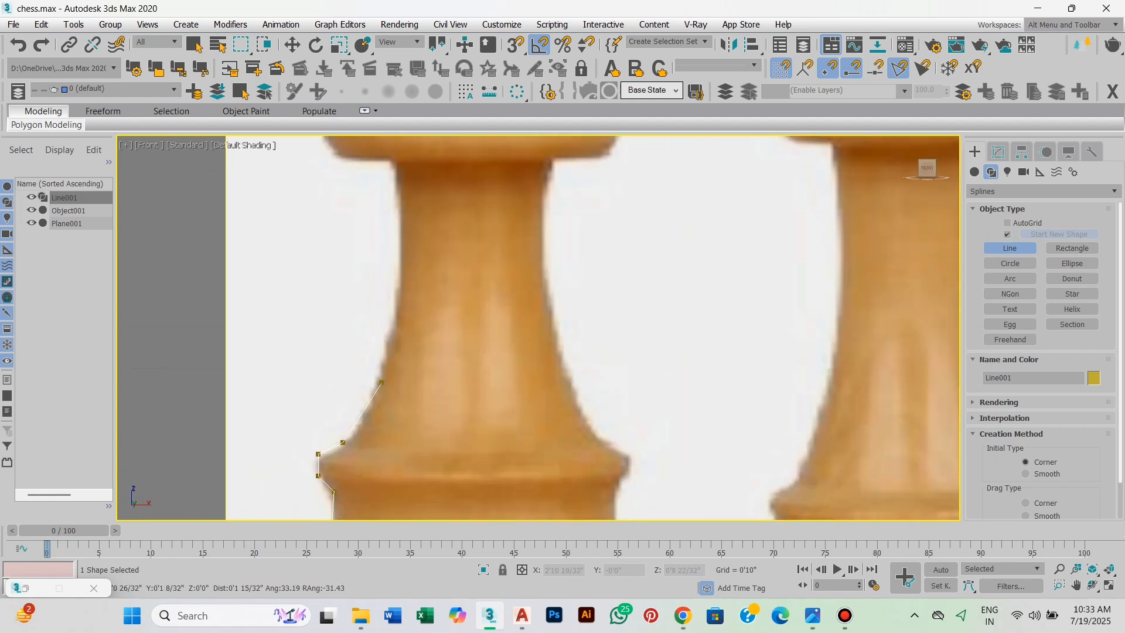
pyautogui.click(398, 323)
pyautogui.moveTo(407, 278); pyautogui.dragTo(405, 344, button='middle')
pyautogui.click(402, 326)
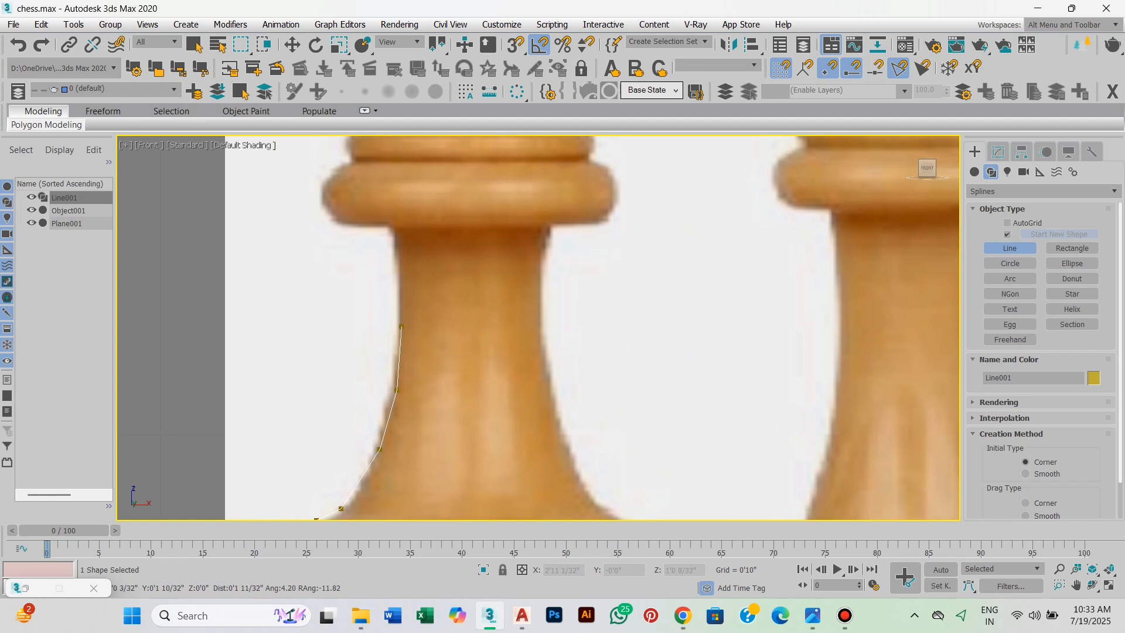
pyautogui.moveTo(406, 273); pyautogui.dragTo(406, 342, button='middle')
pyautogui.scroll(1, 406, 341)
pyautogui.scroll(-1, 406, 328)
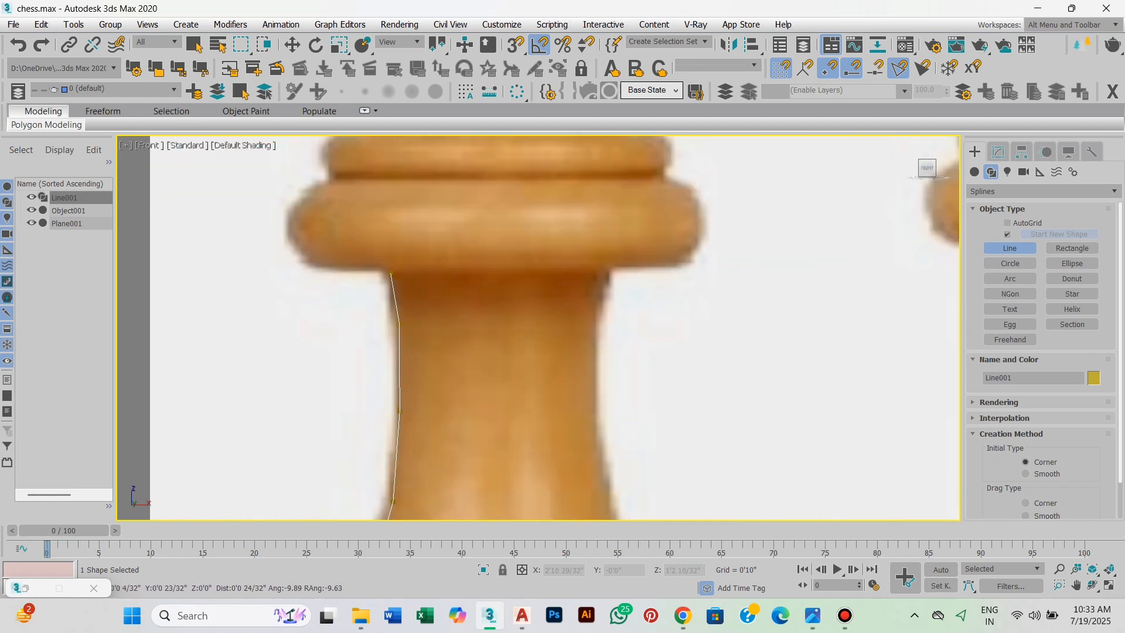
pyautogui.click(391, 274)
pyautogui.moveTo(391, 273); pyautogui.dragTo(407, 366, button='middle')
# Trace the underside and rounded outer edge of the king's wide lower collar up to the next ring.
pyautogui.scroll(1, 407, 366)
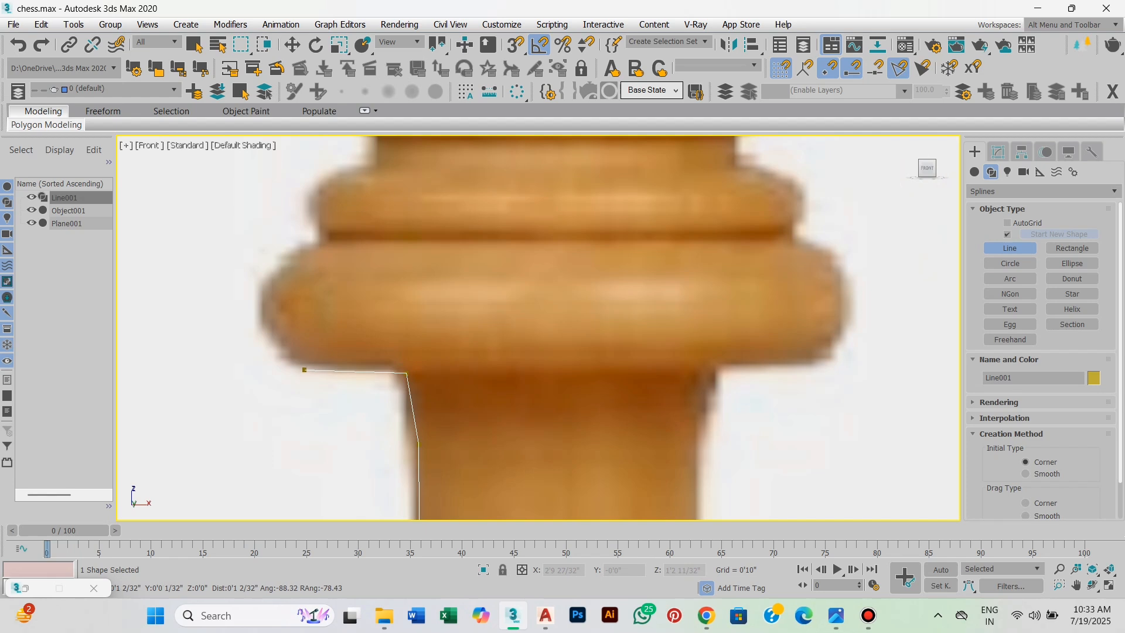
pyautogui.click(269, 339)
pyautogui.moveTo(271, 291); pyautogui.dragTo(270, 305, button='middle')
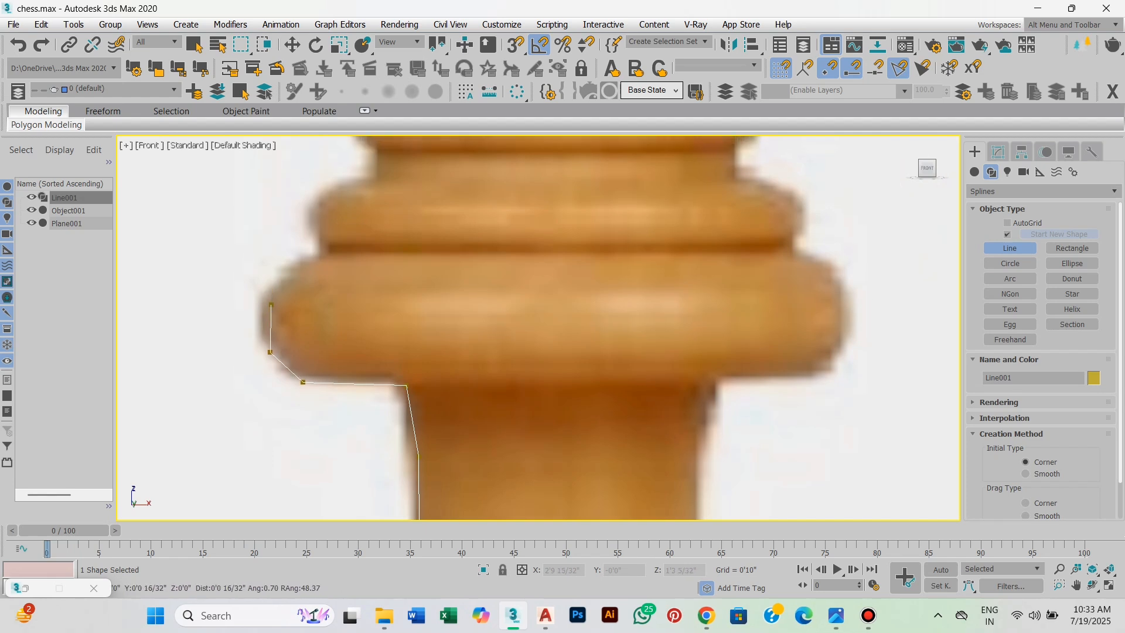
pyautogui.click(269, 295)
pyautogui.click(312, 253)
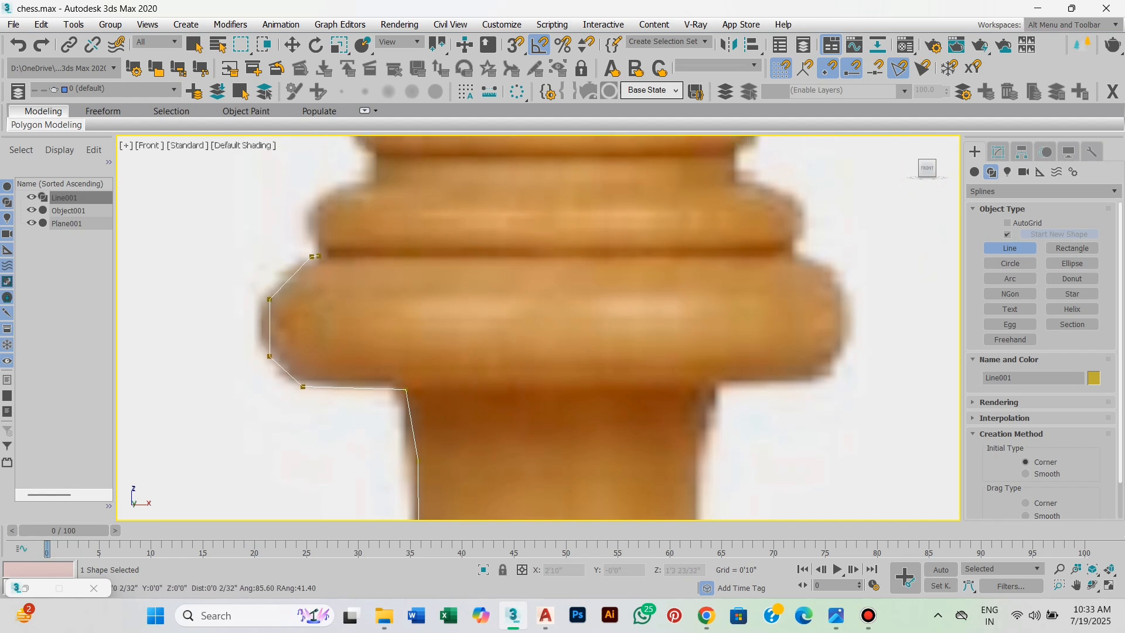
# Continue the spline around the collar's middle ring and up the short neck above it.
pyautogui.moveTo(311, 254); pyautogui.dragTo(341, 365, button='middle')
pyautogui.click(334, 332)
pyautogui.scroll(2, 348, 310)
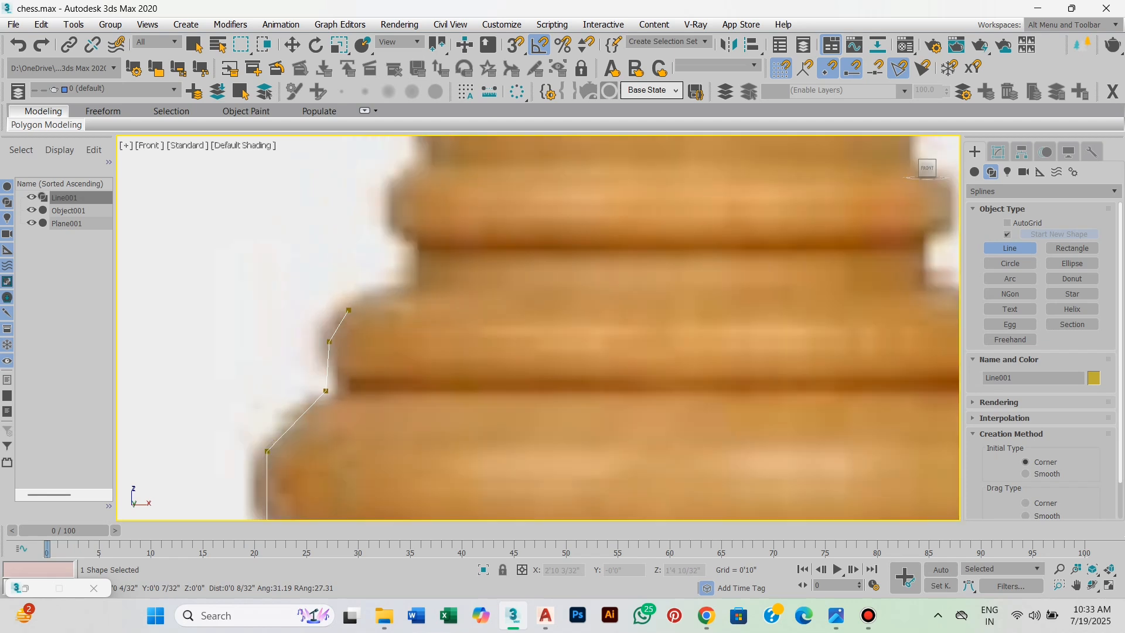
pyautogui.click(348, 310)
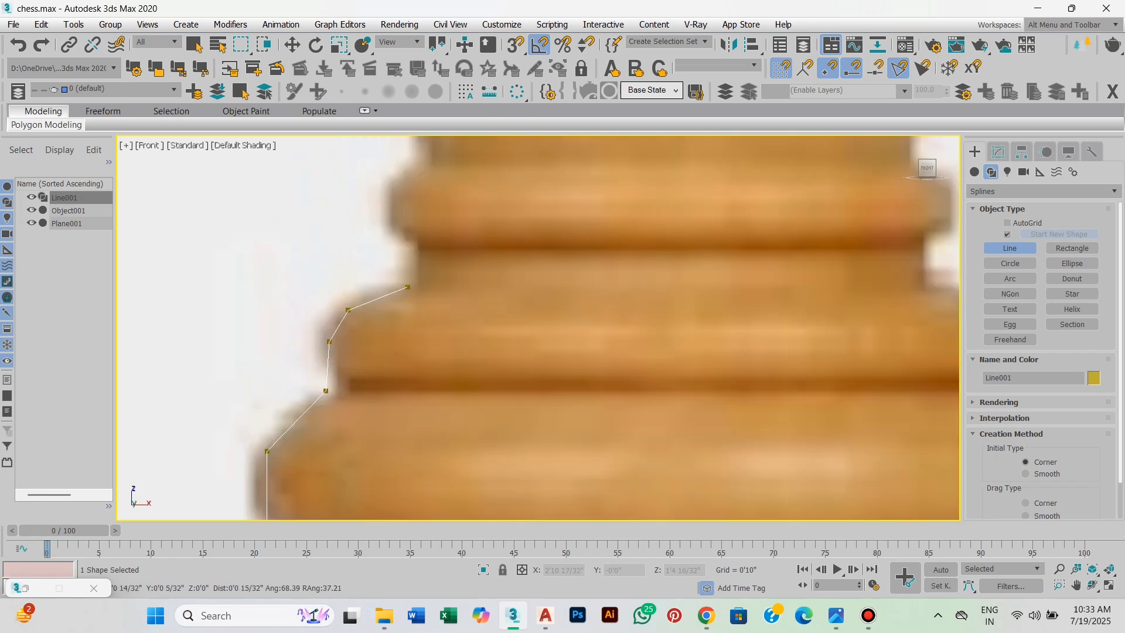
pyautogui.click(408, 287)
pyautogui.moveTo(407, 287); pyautogui.dragTo(401, 374, button='middle')
pyautogui.click(401, 332)
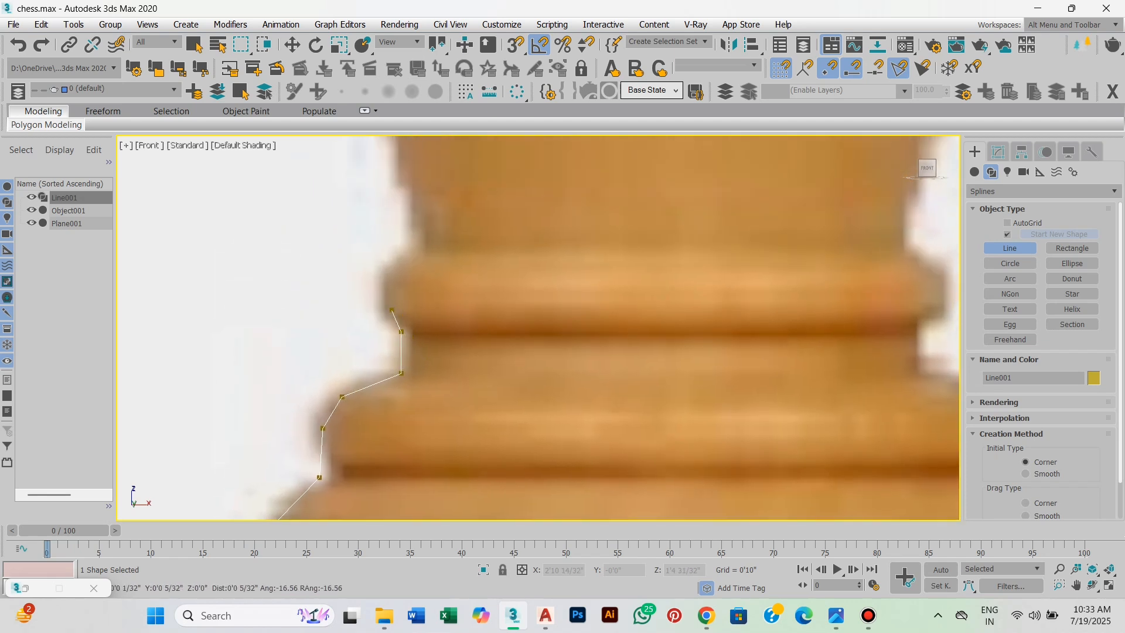
# Trace the thin upper ring and replace the misplaced point above it with one at the base of the king's head.
pyautogui.click(382, 311)
pyautogui.click(380, 272)
pyautogui.click(412, 273)
pyautogui.click(412, 240)
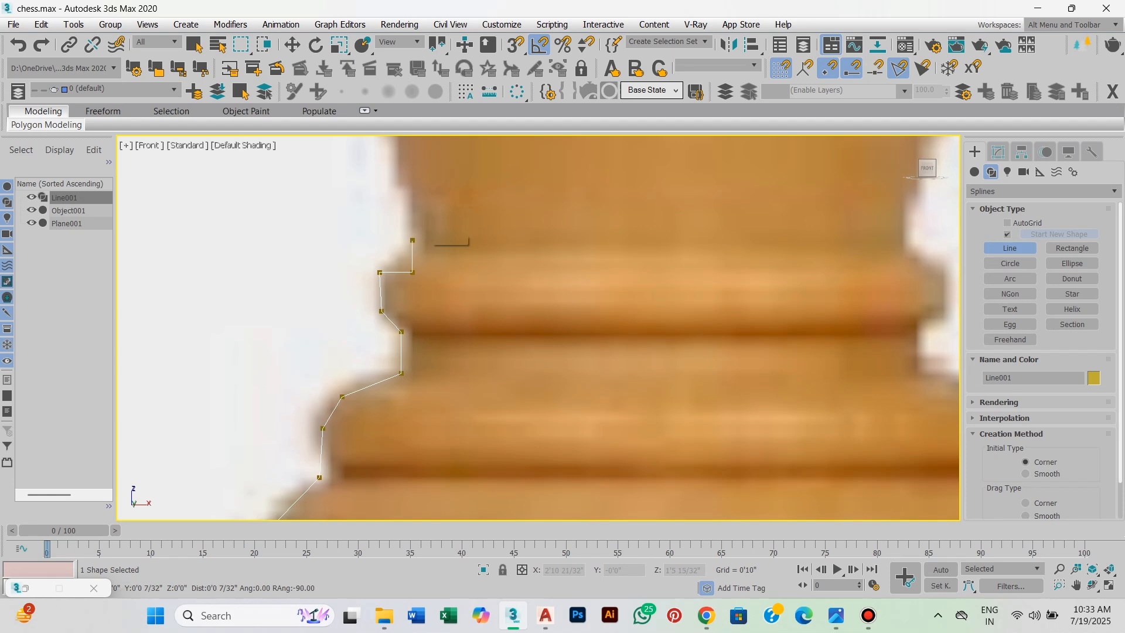
pyautogui.rightClick(468, 240)
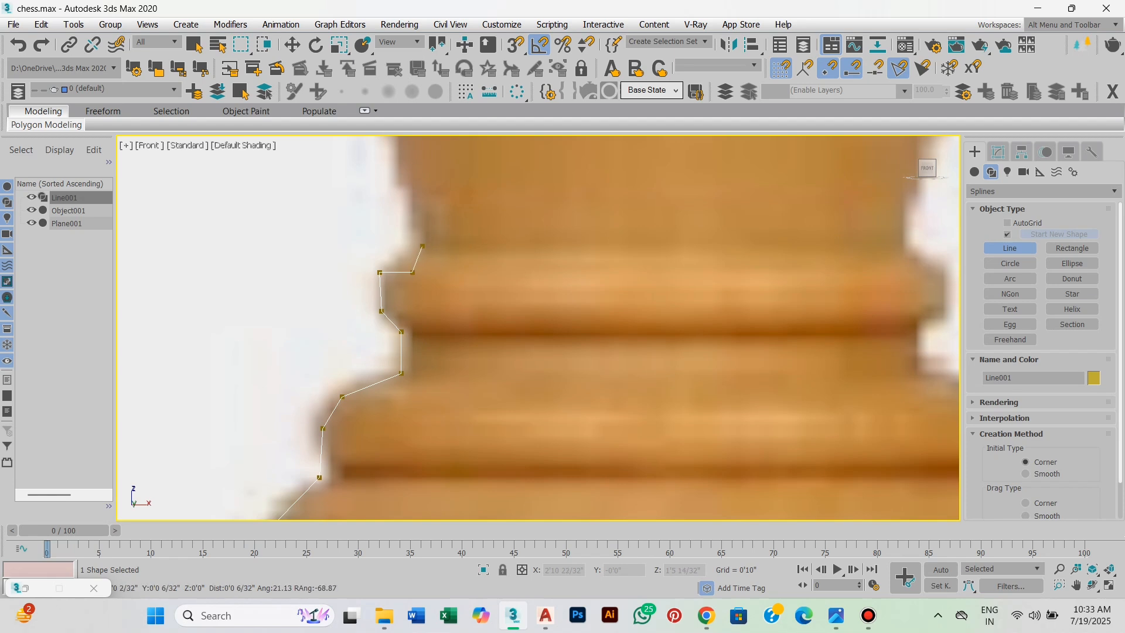
pyautogui.scroll(-2, 423, 245)
pyautogui.click(426, 317)
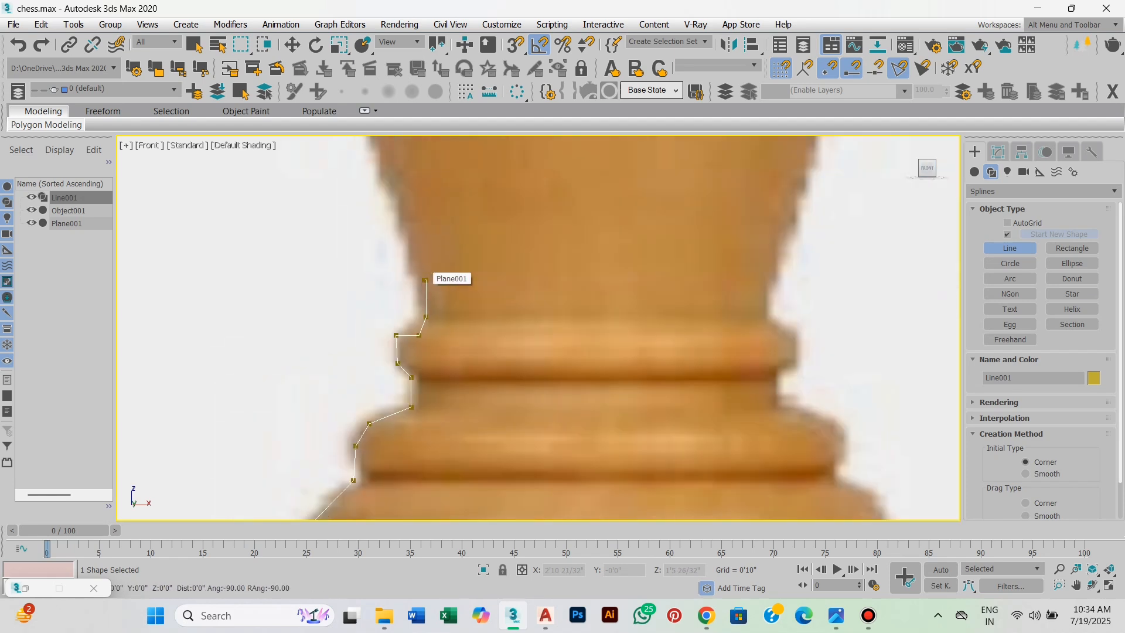
# Trace the flared side of the king's head up to its shoulder.
pyautogui.scroll(-2, 426, 280)
pyautogui.moveTo(425, 280); pyautogui.dragTo(450, 434, button='middle')
pyautogui.scroll(-2, 425, 302)
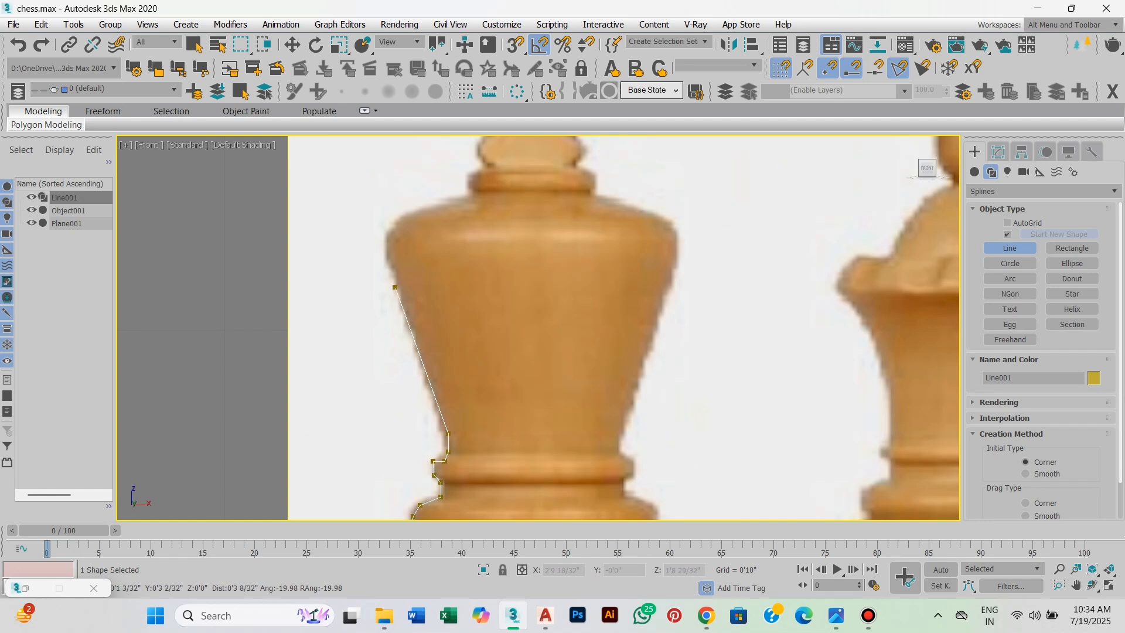
pyautogui.click(392, 277)
pyautogui.scroll(3, 392, 277)
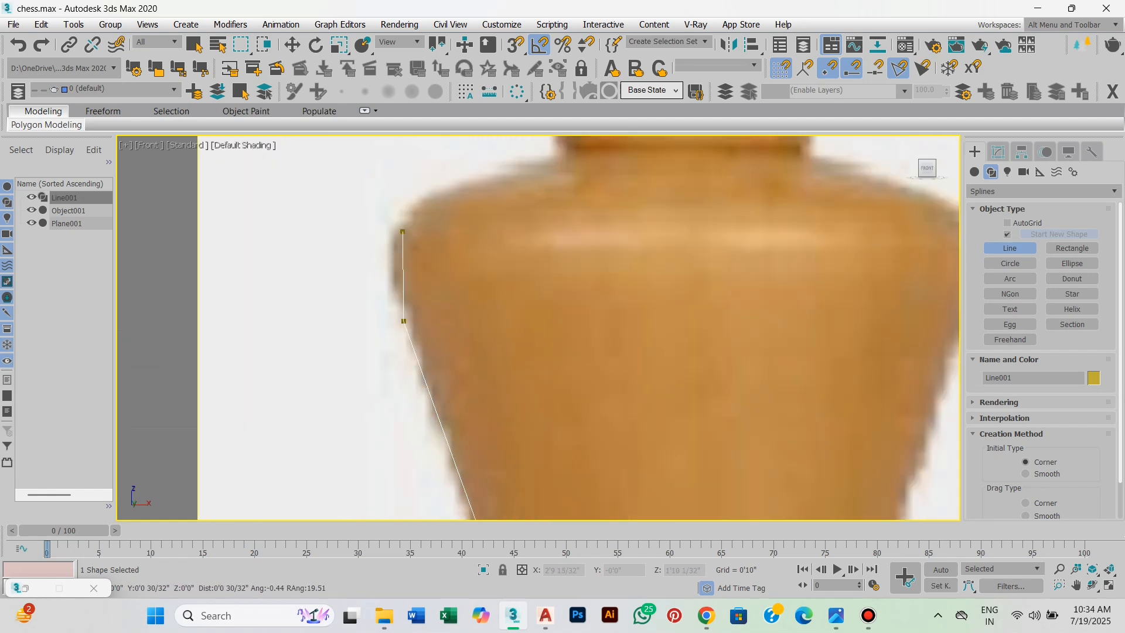
pyautogui.click(403, 215)
pyautogui.moveTo(403, 215); pyautogui.dragTo(321, 339, button='middle')
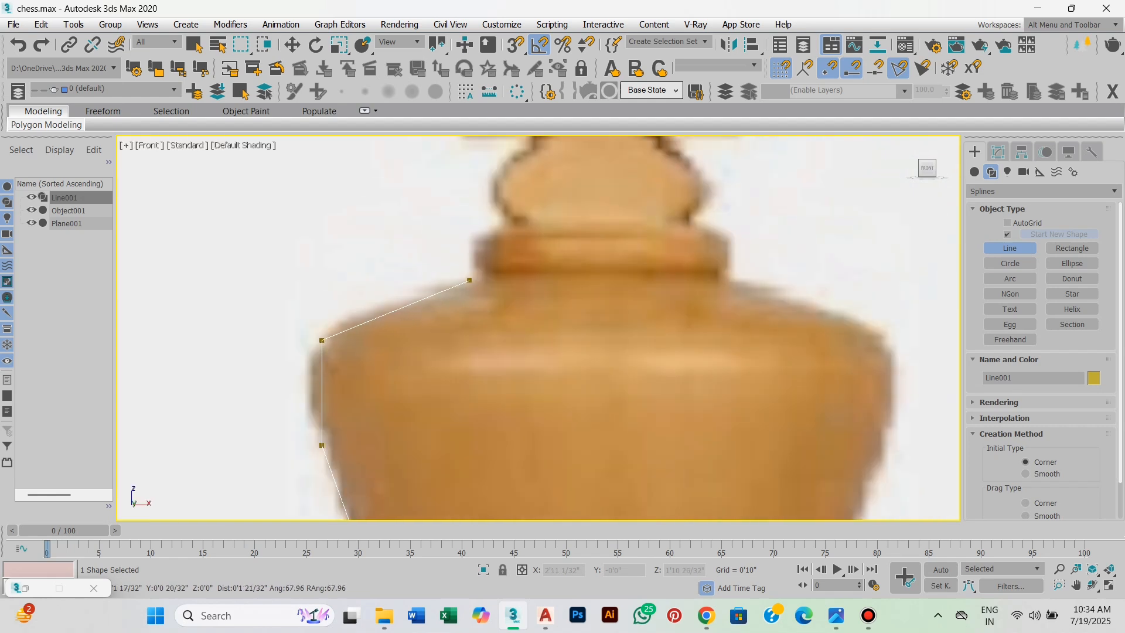
# Continue the king's profile over the rounded shoulder of the head and into the notch beneath the small ring.
pyautogui.click(356, 309)
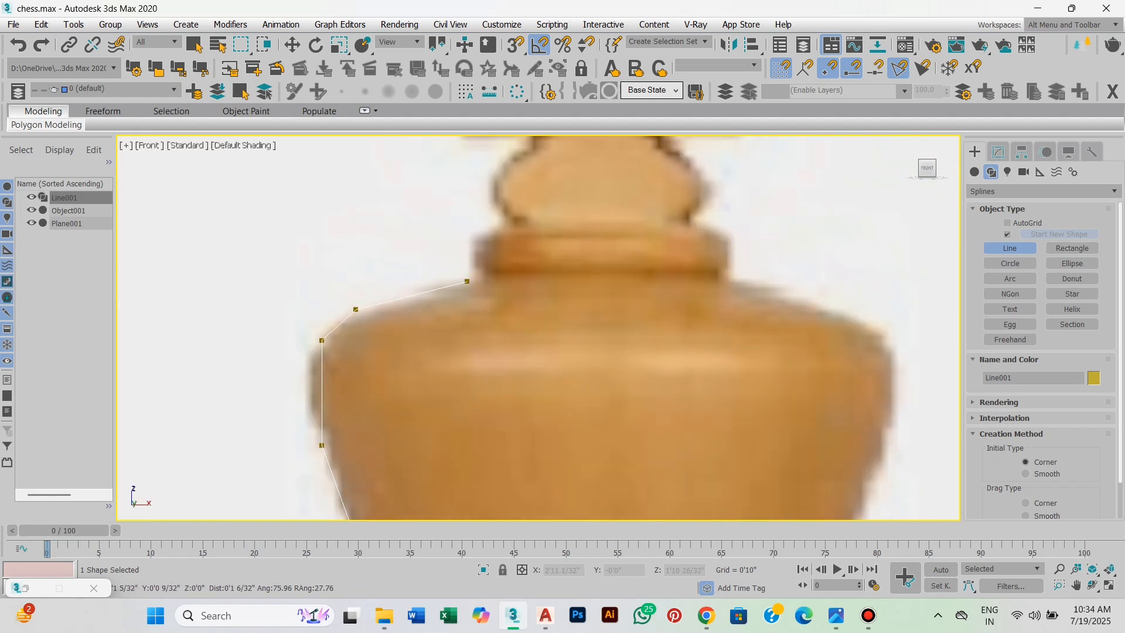
pyautogui.scroll(2, 466, 282)
pyautogui.scroll(3, 469, 287)
pyautogui.click(480, 303)
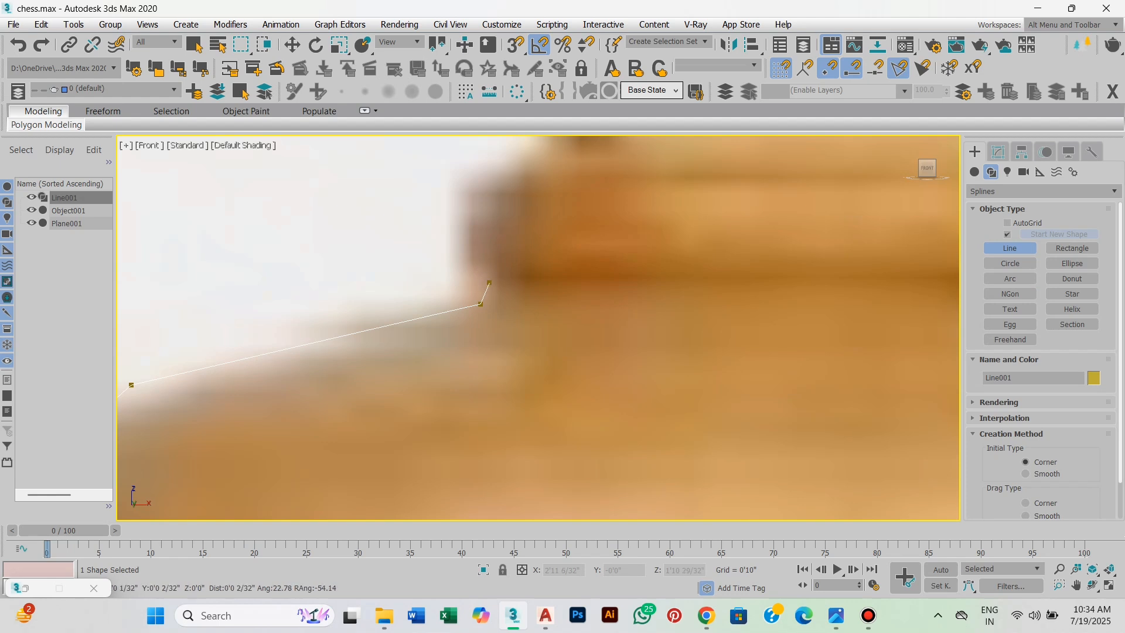
pyautogui.click(490, 281)
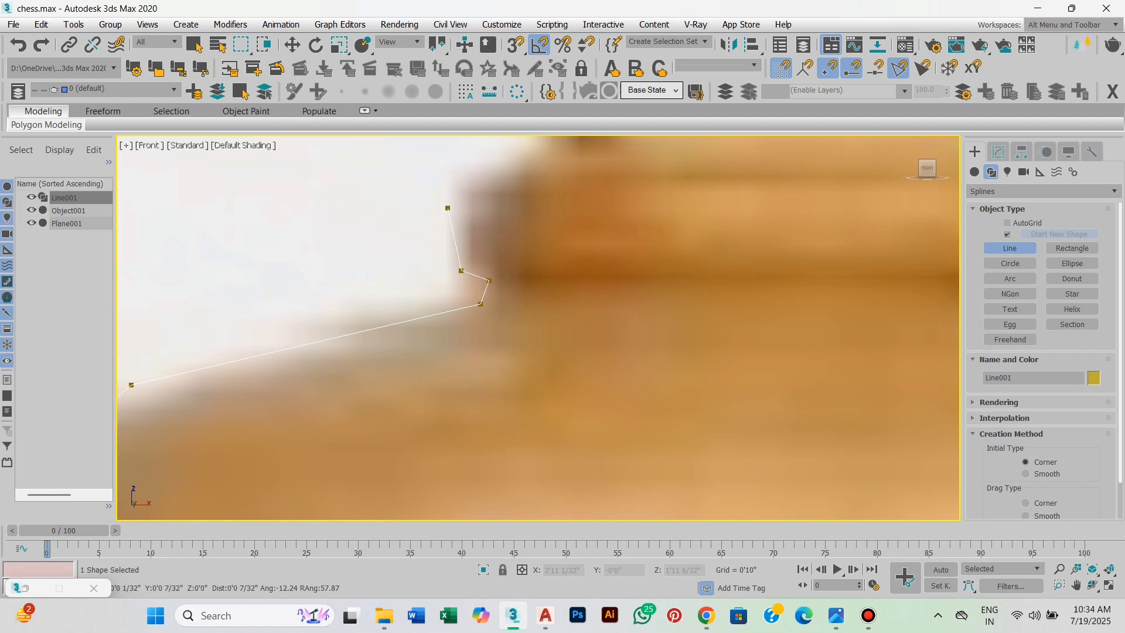
# Trace the small ring's outer edge and sloping upper side to the base of the bulb beneath the cross.
pyautogui.moveTo(448, 208); pyautogui.dragTo(454, 306, button='middle')
pyautogui.scroll(-6, 455, 305)
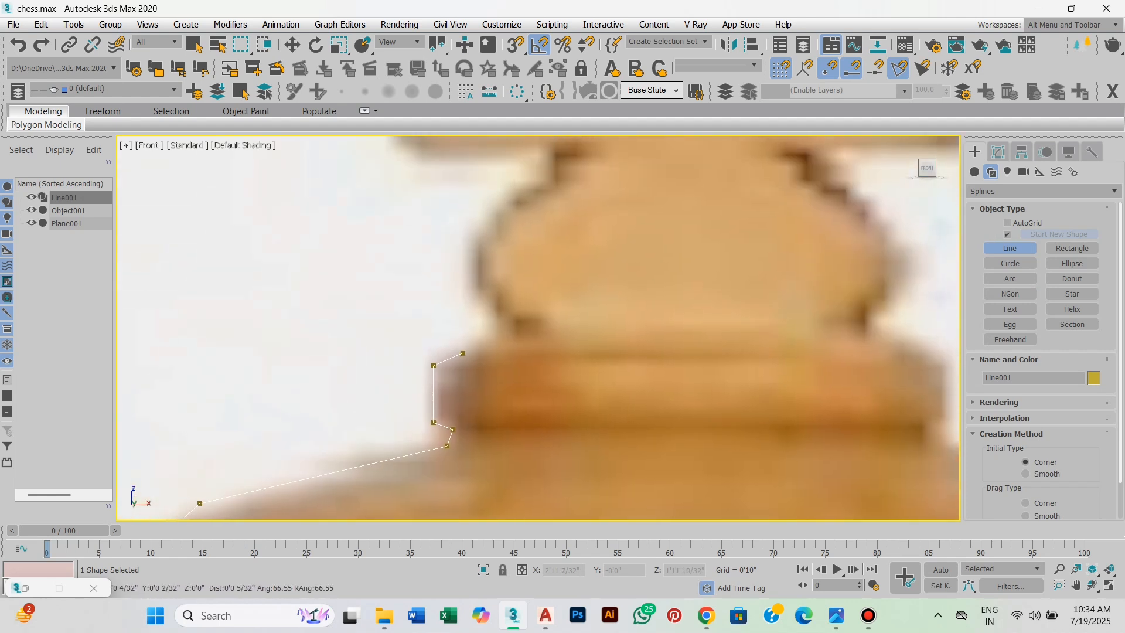
pyautogui.scroll(8, 479, 350)
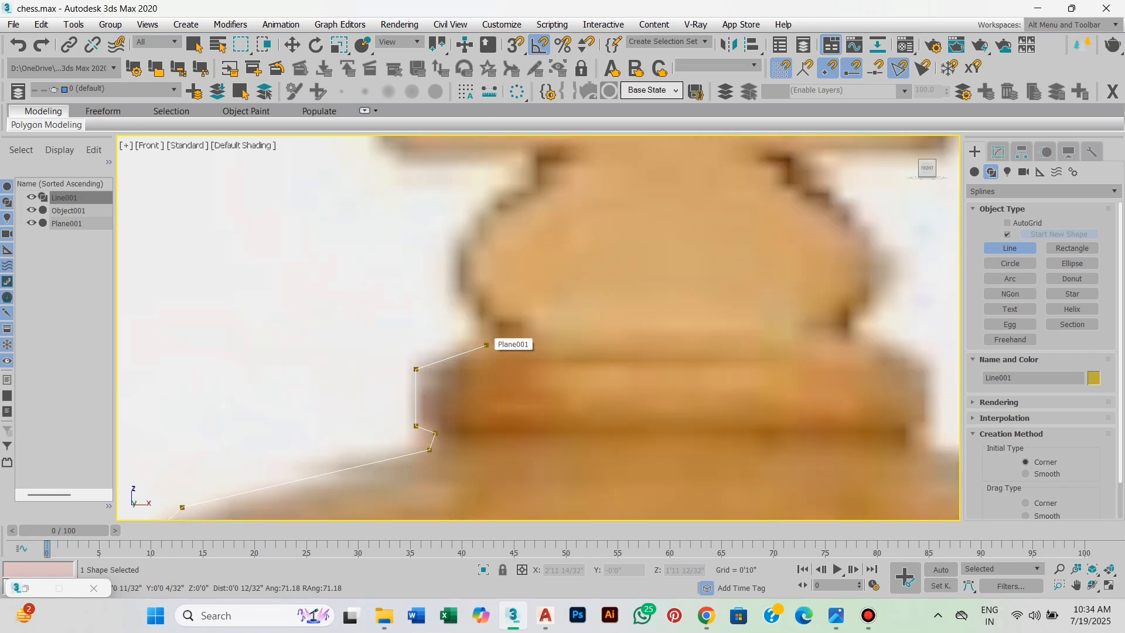
pyautogui.click(483, 346)
pyautogui.scroll(-2, 483, 346)
pyautogui.moveTo(483, 346); pyautogui.dragTo(479, 375, button='middle')
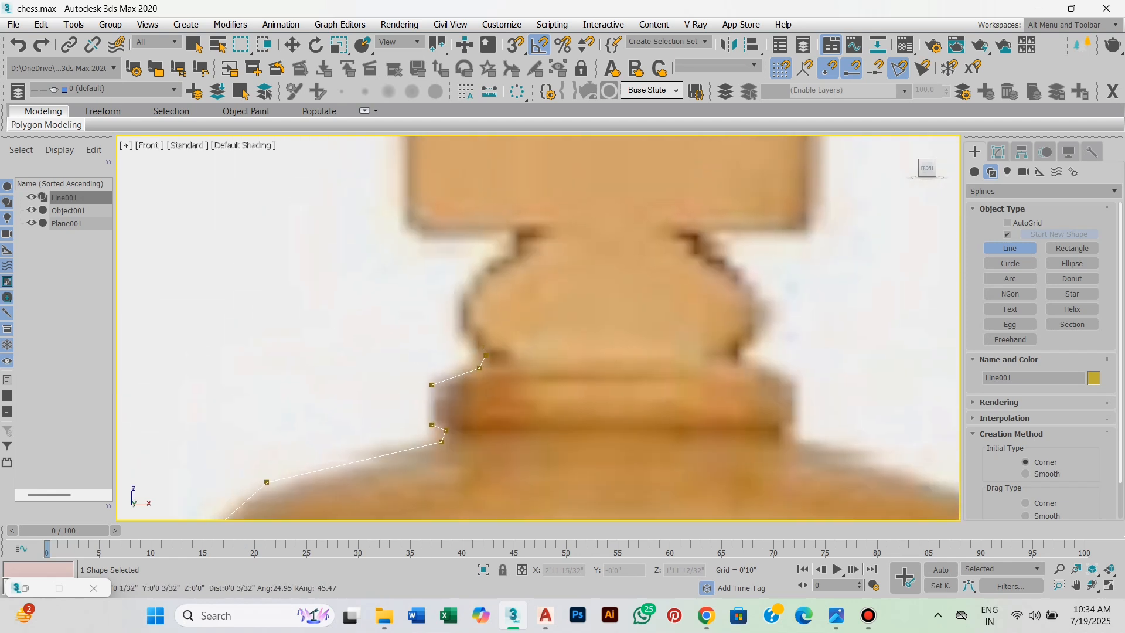
# Trace the outer side of the bulb beneath the cross up to its narrow neck.
pyautogui.scroll(2, 482, 357)
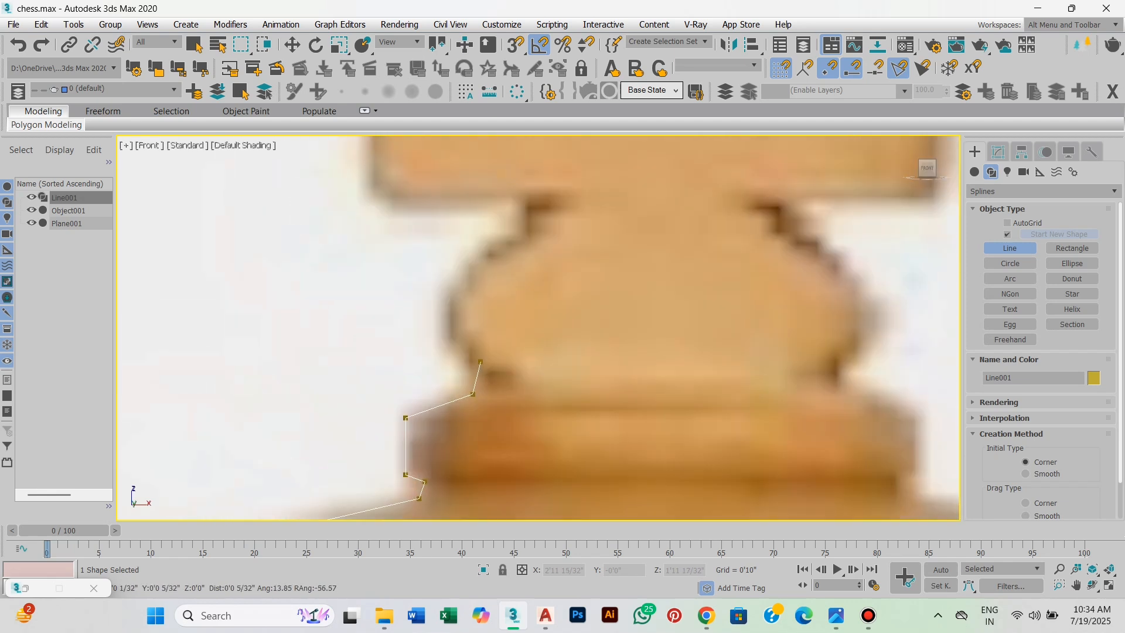
pyautogui.click(445, 337)
pyautogui.moveTo(445, 336); pyautogui.dragTo(443, 412, button='middle')
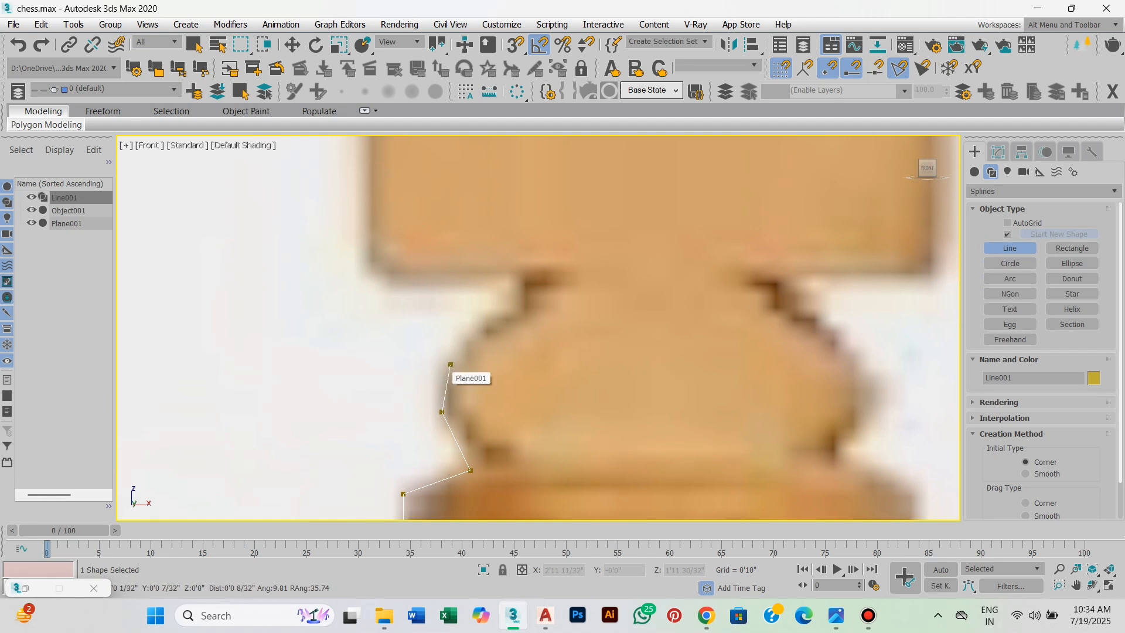
pyautogui.moveTo(454, 361); pyautogui.dragTo(428, 387, button='middle')
pyautogui.click(488, 353)
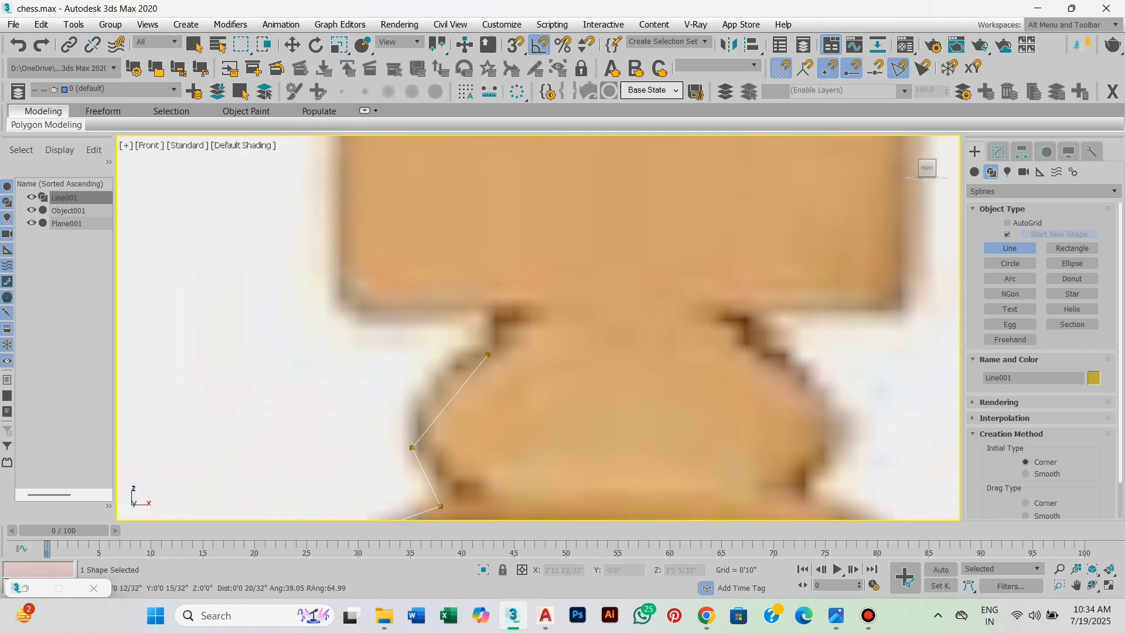
# Extend the profile straight up to the underside of the cross, end the line there and activate the Move tool.
pyautogui.scroll(-3, 488, 354)
pyautogui.moveTo(496, 345); pyautogui.dragTo(496, 380, button='middle')
pyautogui.scroll(2, 496, 379)
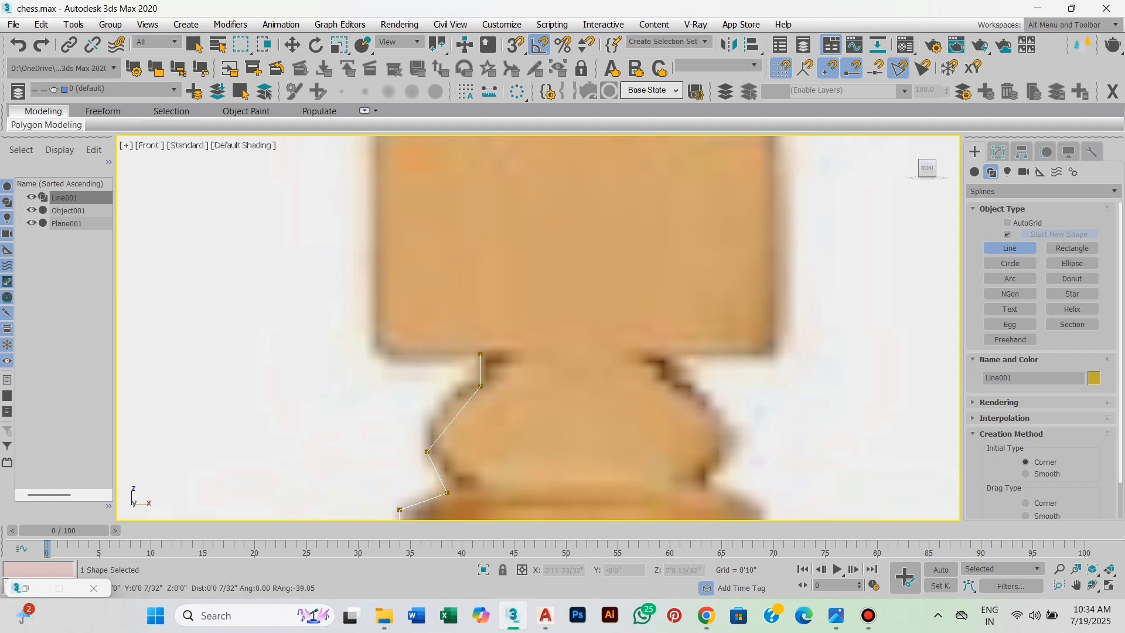
pyautogui.click(480, 354)
pyautogui.scroll(-3, 480, 353)
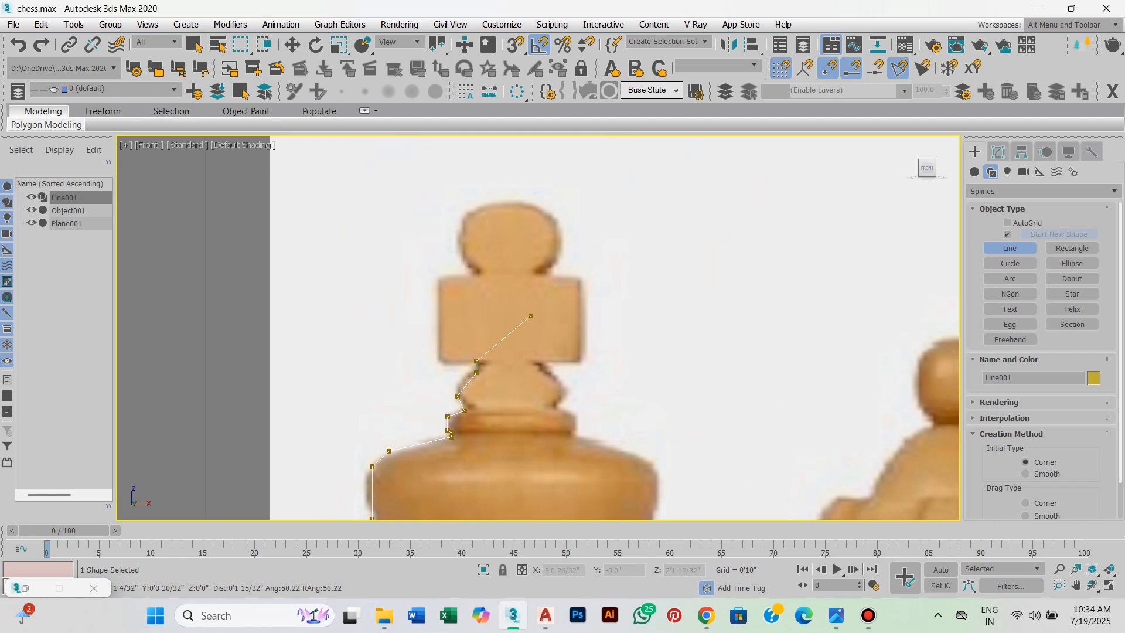
pyautogui.rightClick(530, 309)
pyautogui.scroll(-2, 576, 281)
pyautogui.scroll(-1, 604, 386)
pyautogui.moveTo(604, 386); pyautogui.dragTo(541, 183, button='middle')
pyautogui.press('w')
pyautogui.scroll(-2, 431, 308)
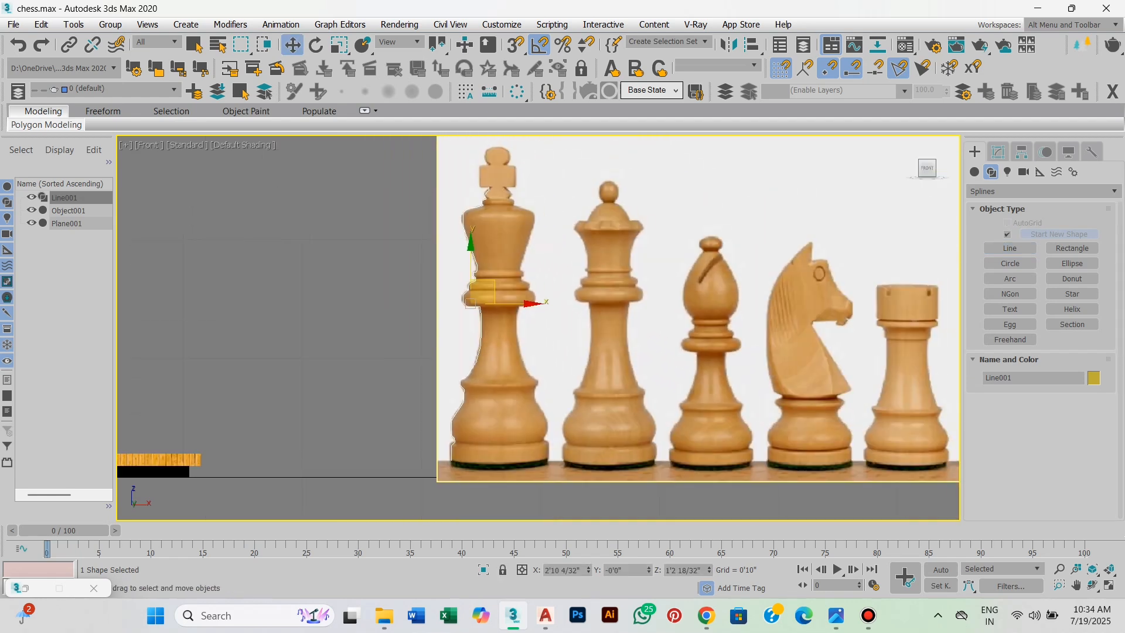
# Open the profile spline for vertex editing and activate Fillet.
pyautogui.click(998, 152)
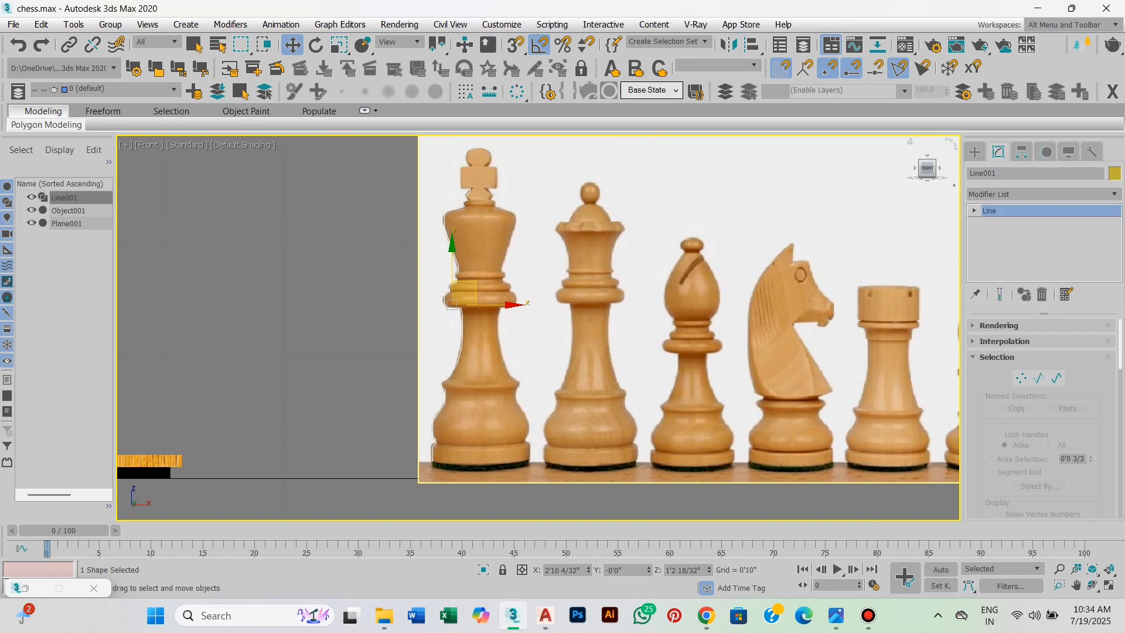
pyautogui.scroll(-1, 1043, 416)
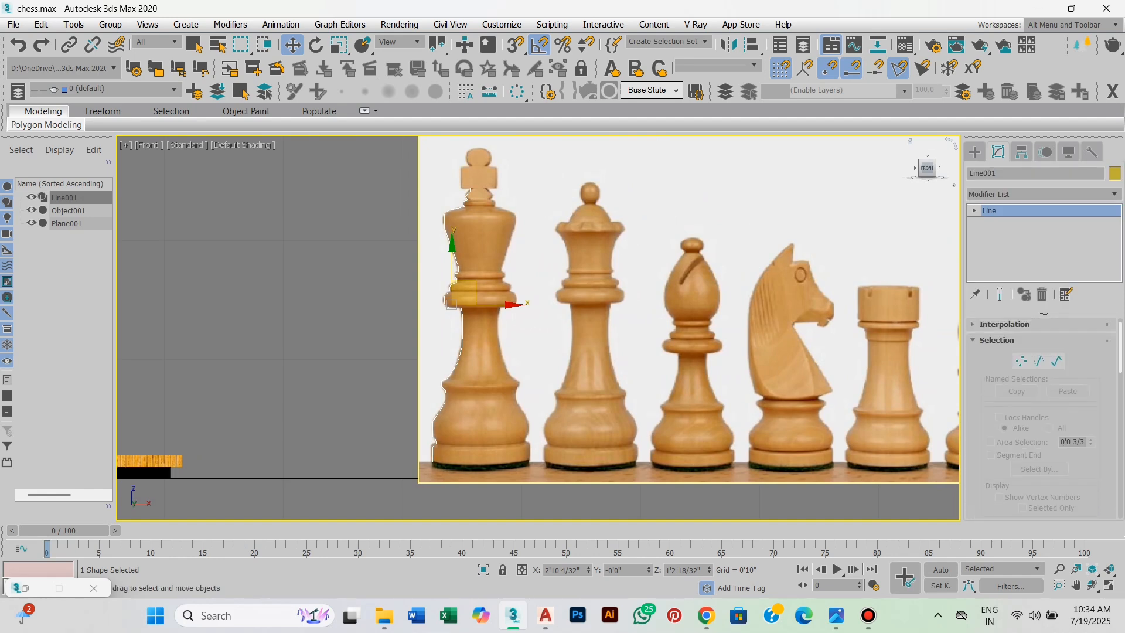
pyautogui.click(975, 210)
pyautogui.click(999, 223)
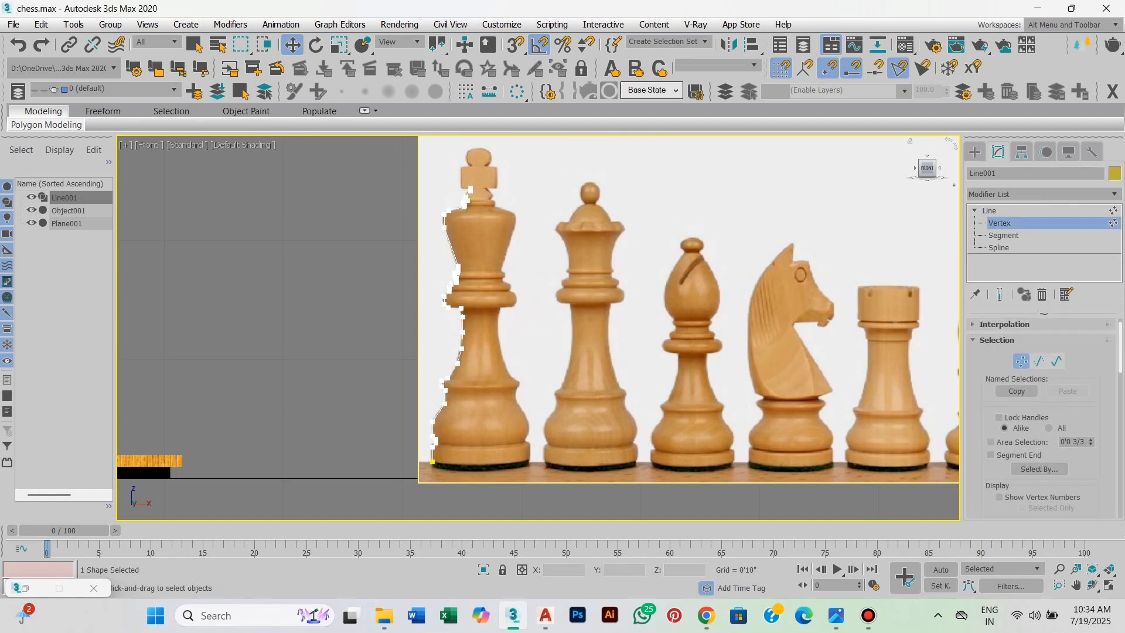
pyautogui.scroll(-3, 1043, 416)
pyautogui.scroll(-10, 1043, 416)
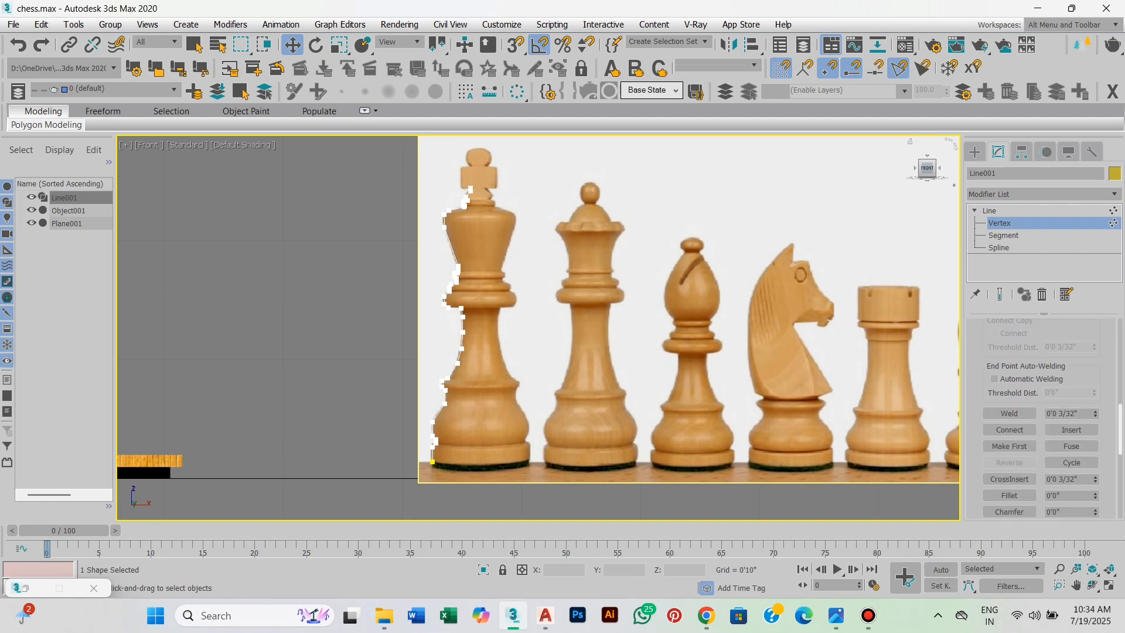
pyautogui.click(1009, 495)
# Fillet the four vertices around the groove above the king's bottom disc by about 4/32 inch.
pyautogui.moveTo(465, 429); pyautogui.dragTo(564, 344, button='middle')
pyautogui.scroll(5, 492, 413)
pyautogui.scroll(4, 494, 464)
pyautogui.scroll(2, 542, 338)
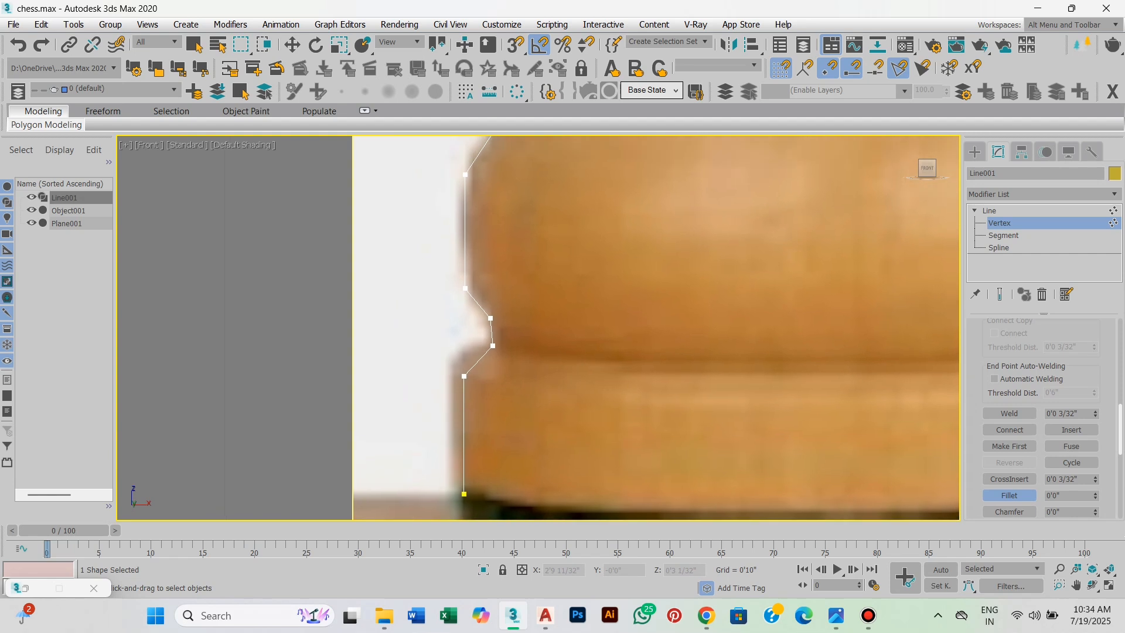
pyautogui.moveTo(468, 388); pyautogui.dragTo(450, 391)
pyautogui.scroll(2, 495, 342)
pyautogui.scroll(2, 356, 296)
pyautogui.moveTo(357, 296); pyautogui.dragTo(353, 296, button='middle')
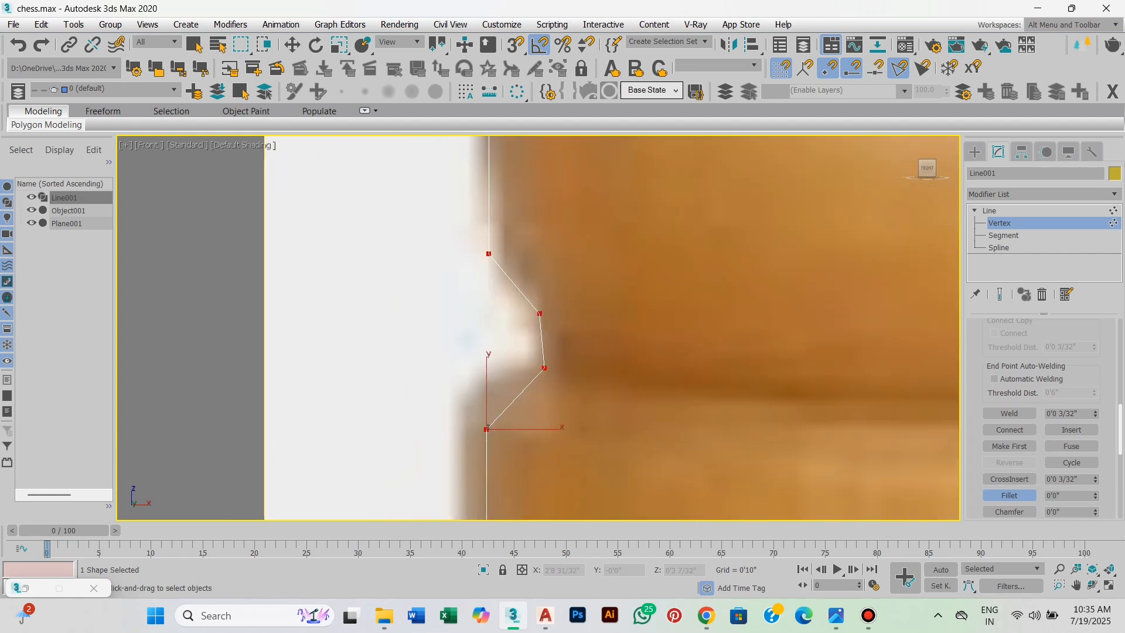
pyautogui.moveTo(539, 313); pyautogui.dragTo(549, 286)
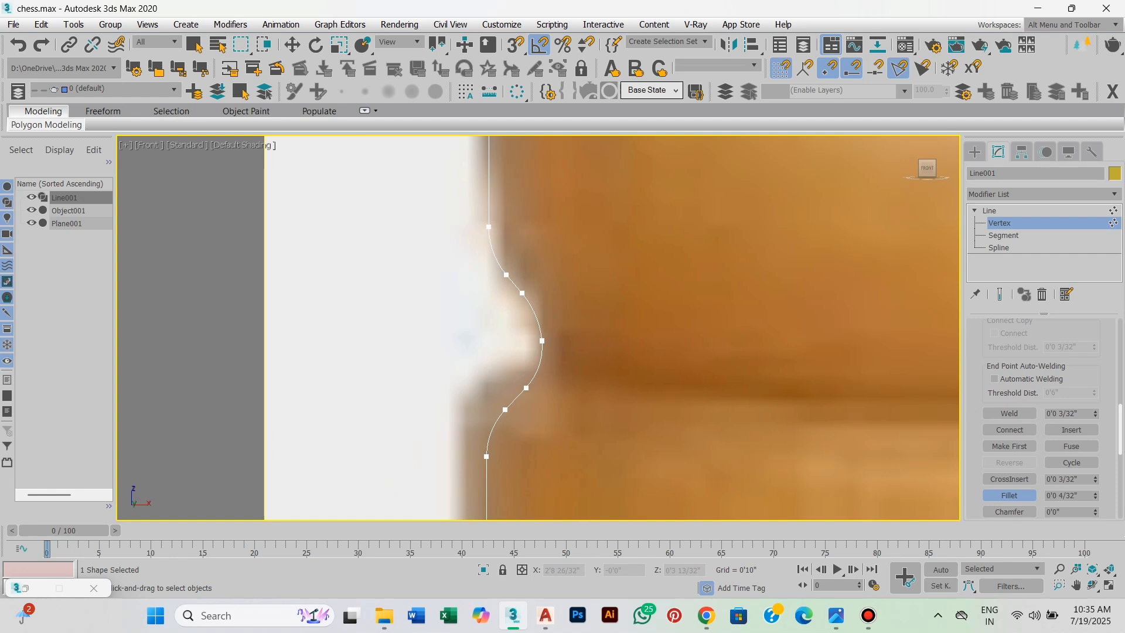
# Fillet the vertex at the upper end of the base bulge's widest part.
pyautogui.scroll(-3, 549, 286)
pyautogui.moveTo(598, 176); pyautogui.dragTo(555, 332, button='middle')
pyautogui.scroll(2, 555, 332)
pyautogui.click(412, 368)
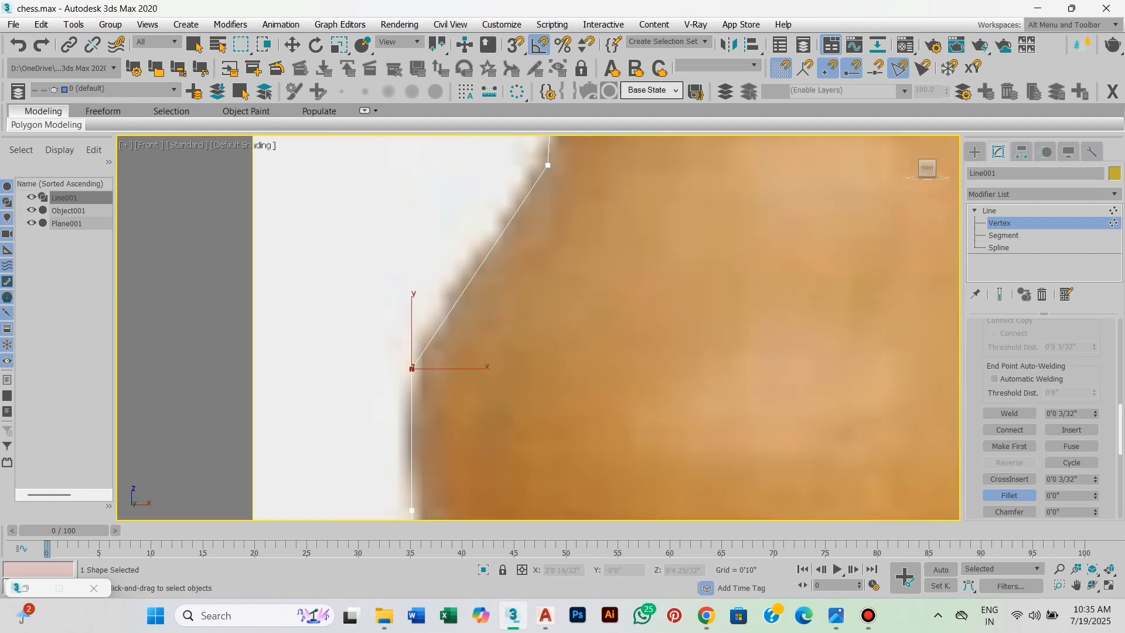
pyautogui.moveTo(412, 369); pyautogui.dragTo(420, 346)
pyautogui.scroll(-3, 424, 324)
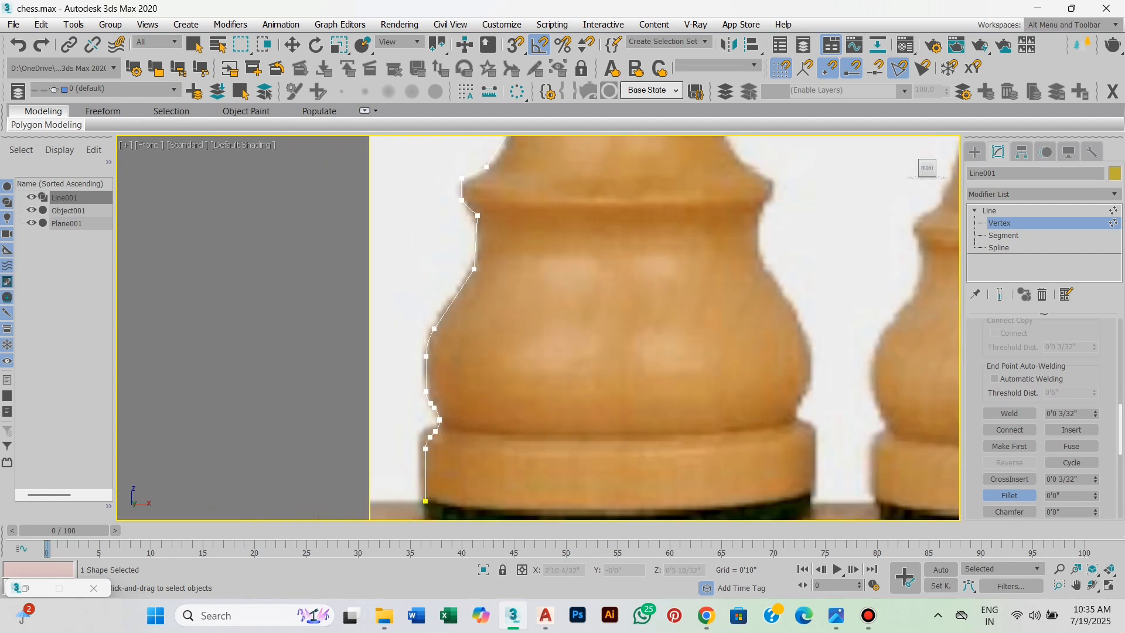
# Fillet the vertex where the base bulge narrows into the waist by about 13/32 inch.
pyautogui.moveTo(490, 240); pyautogui.dragTo(479, 328, button='middle')
pyautogui.scroll(2, 479, 328)
pyautogui.moveTo(475, 352); pyautogui.dragTo(422, 432)
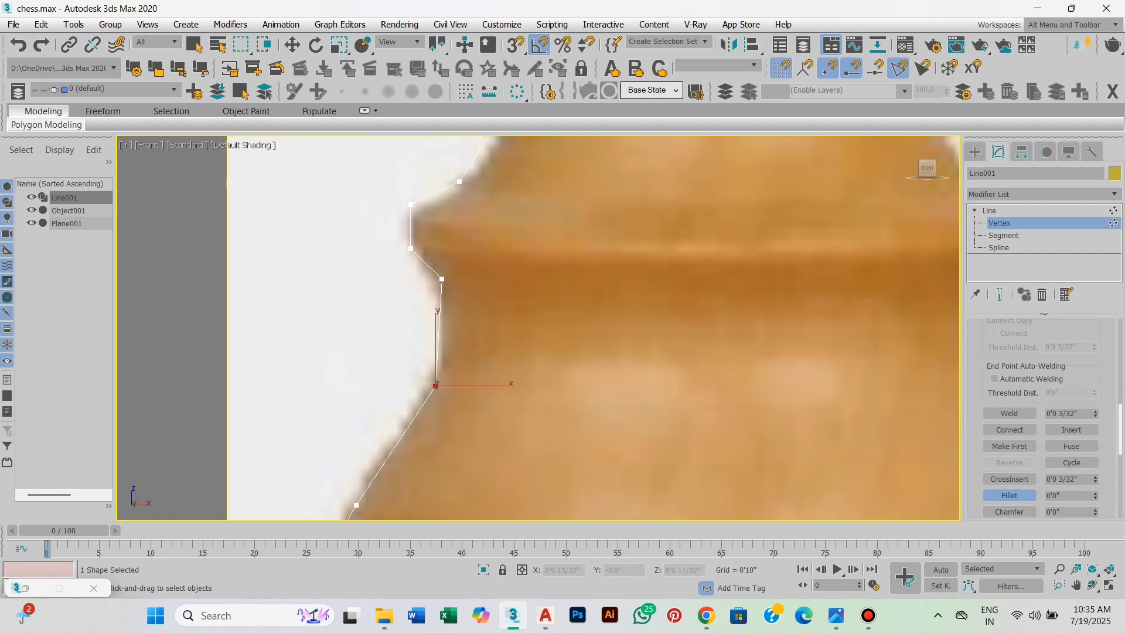
pyautogui.moveTo(436, 386); pyautogui.dragTo(437, 357)
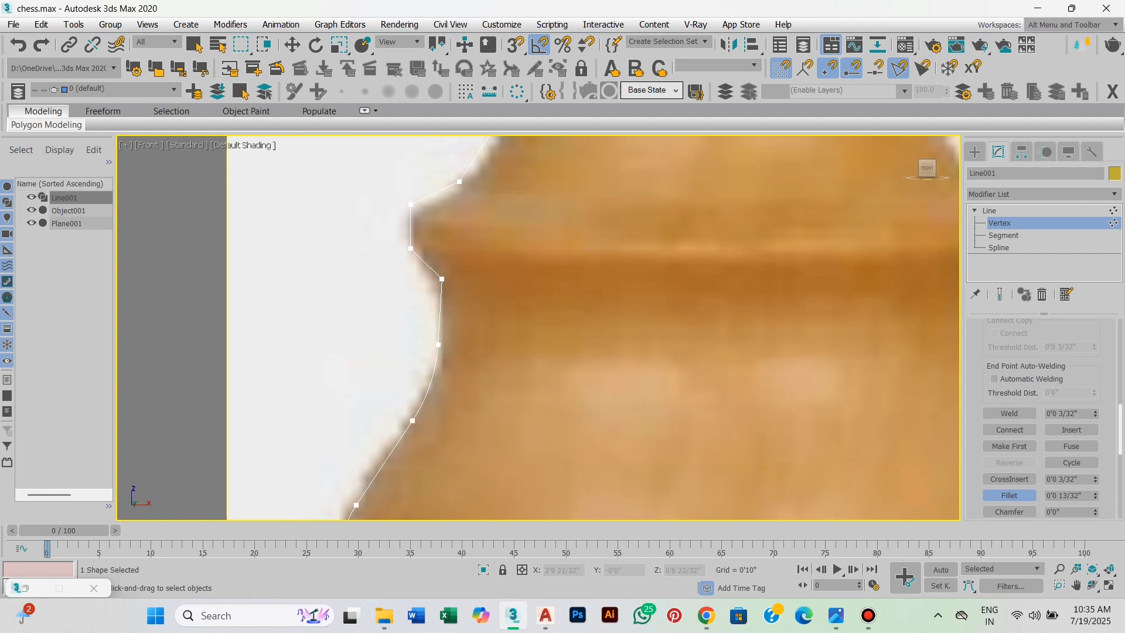
# Fillet the inner vertex just beneath the ridge above the base bulge.
pyautogui.moveTo(470, 318); pyautogui.dragTo(467, 448, button='middle')
pyautogui.scroll(3, 468, 447)
pyautogui.click(387, 336)
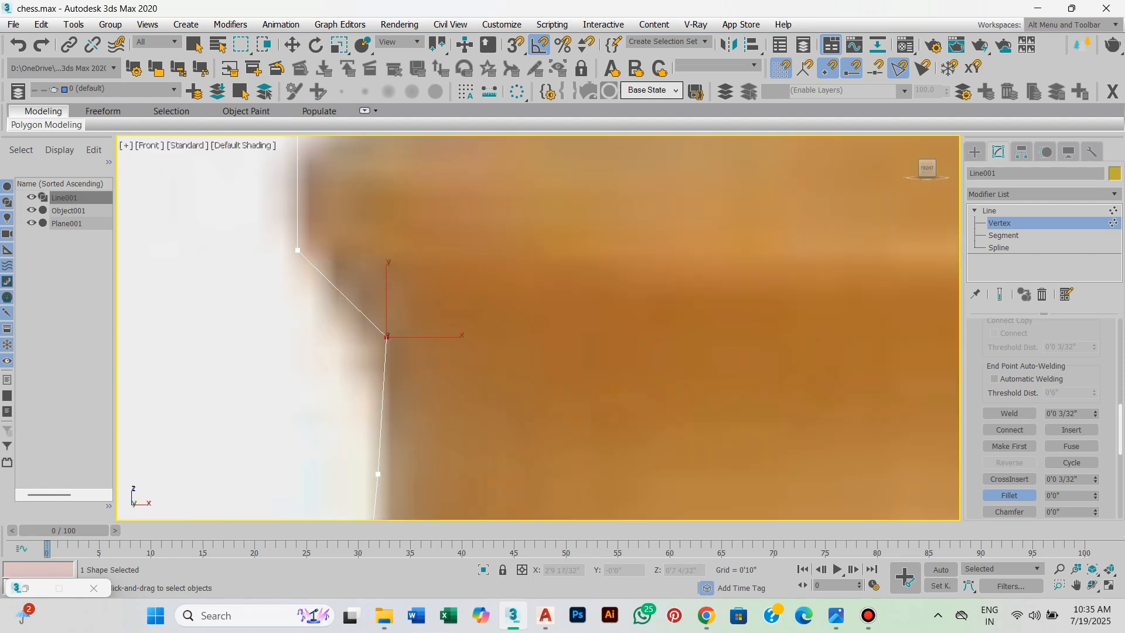
pyautogui.moveTo(387, 337); pyautogui.dragTo(432, 410, button='middle')
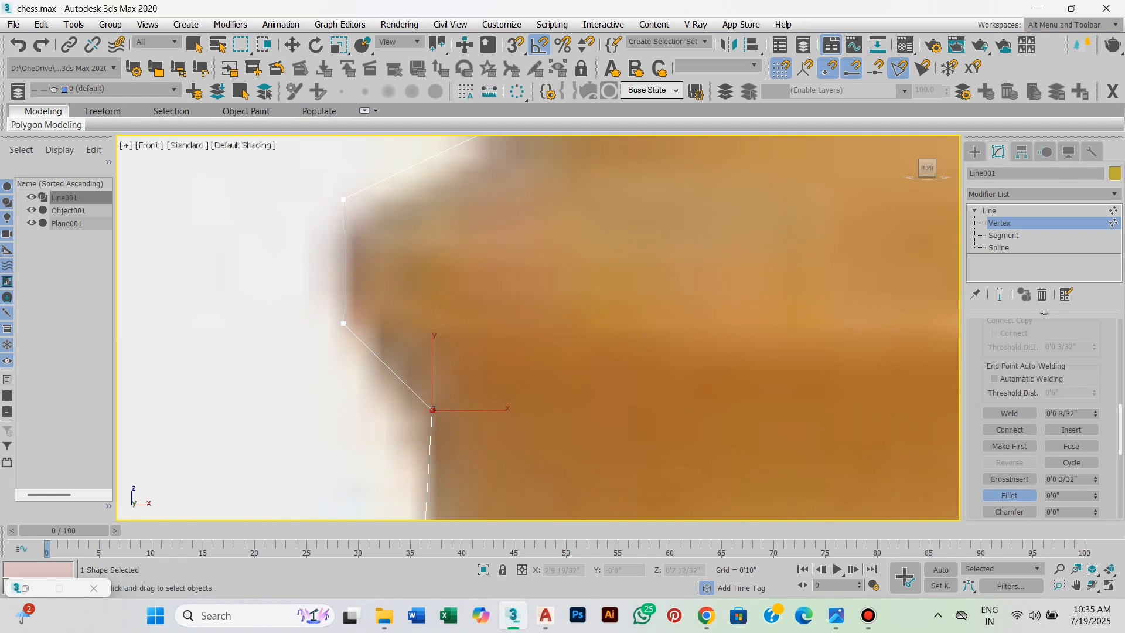
pyautogui.moveTo(432, 410); pyautogui.dragTo(434, 367)
pyautogui.scroll(-2, 436, 367)
# Fillet the upper and lower outer vertices of the ridge above the base bulge.
pyautogui.scroll(1, 417, 369)
pyautogui.moveTo(436, 310); pyautogui.dragTo(445, 376, button='middle')
pyautogui.moveTo(382, 359); pyautogui.dragTo(385, 328)
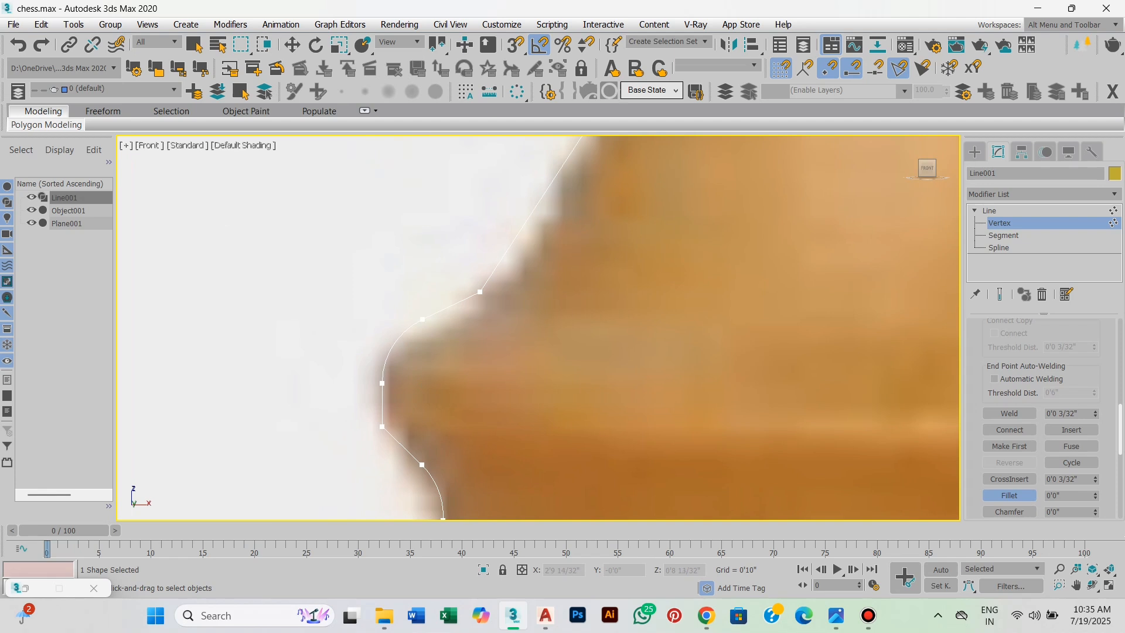
pyautogui.click(382, 427)
pyautogui.moveTo(382, 426); pyautogui.dragTo(384, 411)
pyautogui.scroll(-3, 406, 380)
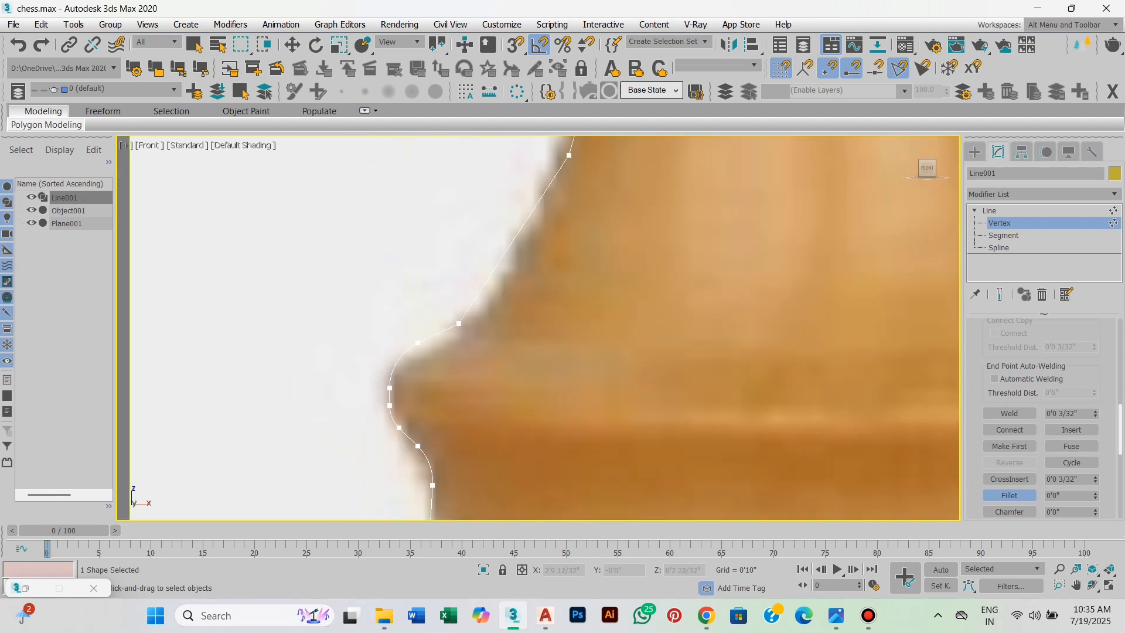
# Fillet the vertex where the top of the ridge meets the flared stem.
pyautogui.moveTo(406, 379); pyautogui.dragTo(375, 478, button='middle')
pyautogui.scroll(3, 355, 480)
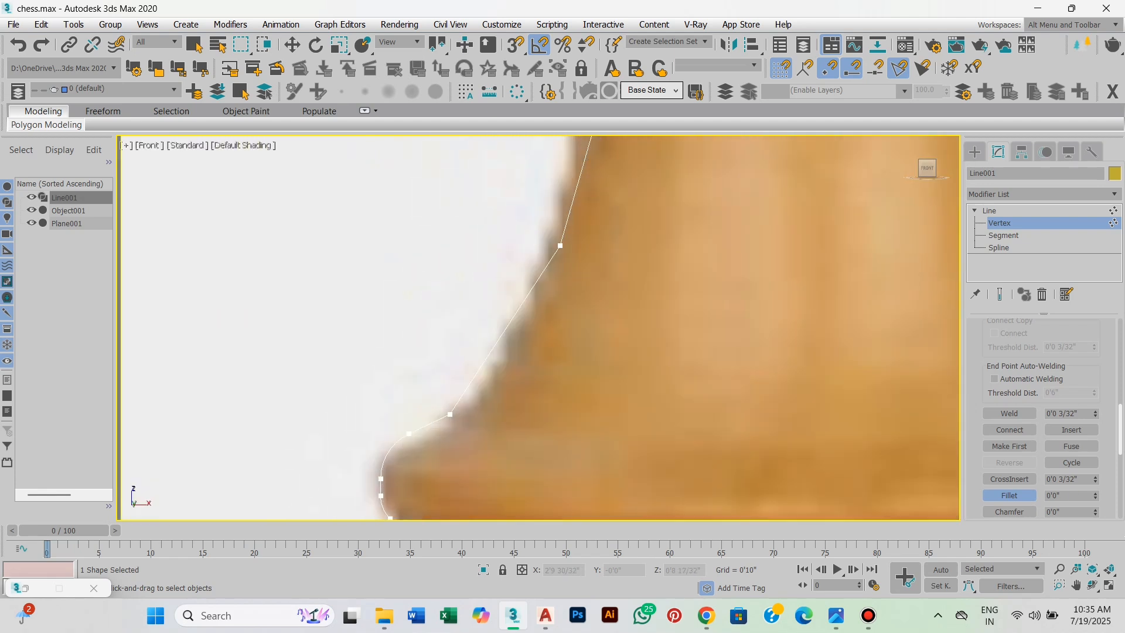
pyautogui.click(450, 414)
pyautogui.moveTo(450, 414); pyautogui.dragTo(457, 395)
pyautogui.scroll(-2, 463, 393)
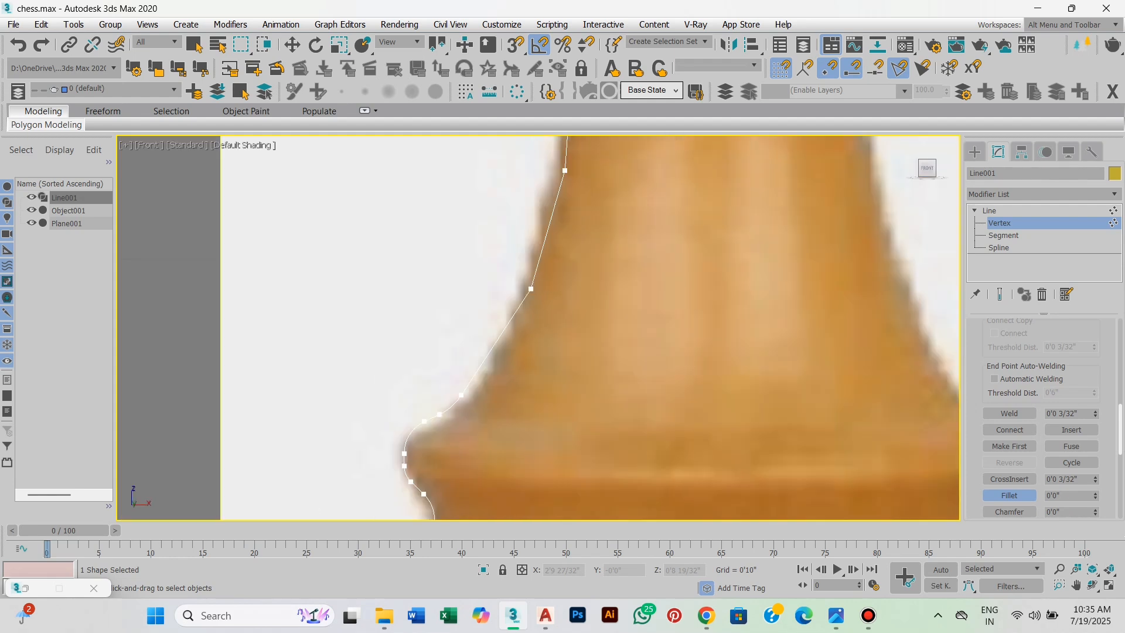
# Fillet the successive vertices along the stem by about 14/32, 10/32 and 8/32 inch, working upward.
pyautogui.moveTo(463, 393); pyautogui.dragTo(415, 525, button='middle')
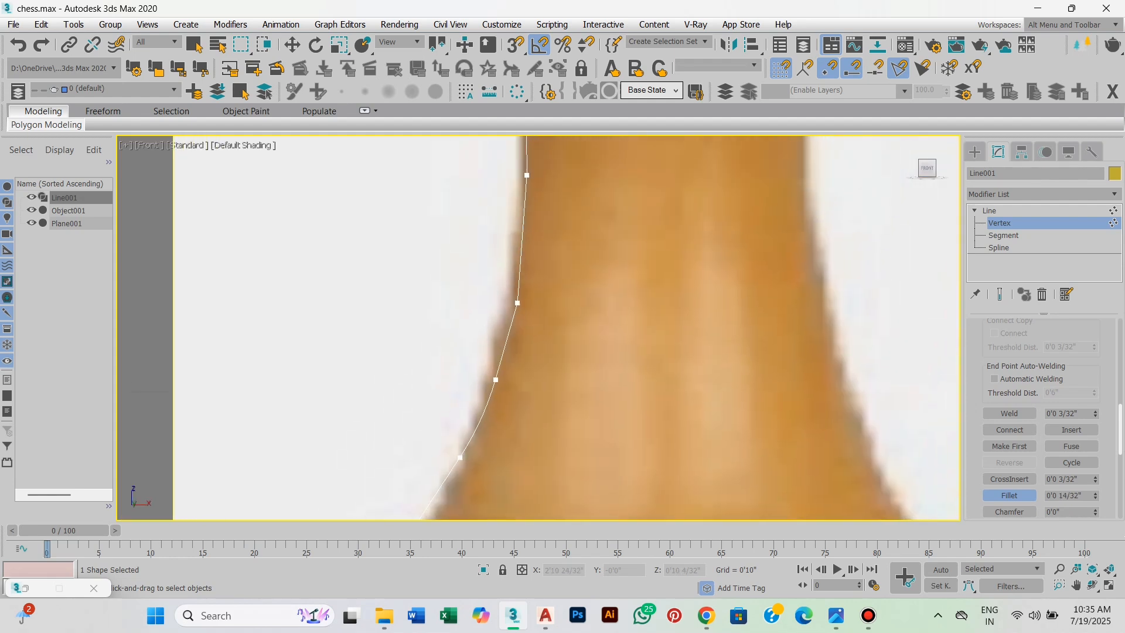
pyautogui.moveTo(492, 379); pyautogui.dragTo(495, 367)
pyautogui.moveTo(496, 365); pyautogui.dragTo(484, 480, button='middle')
pyautogui.moveTo(506, 419); pyautogui.dragTo(508, 389)
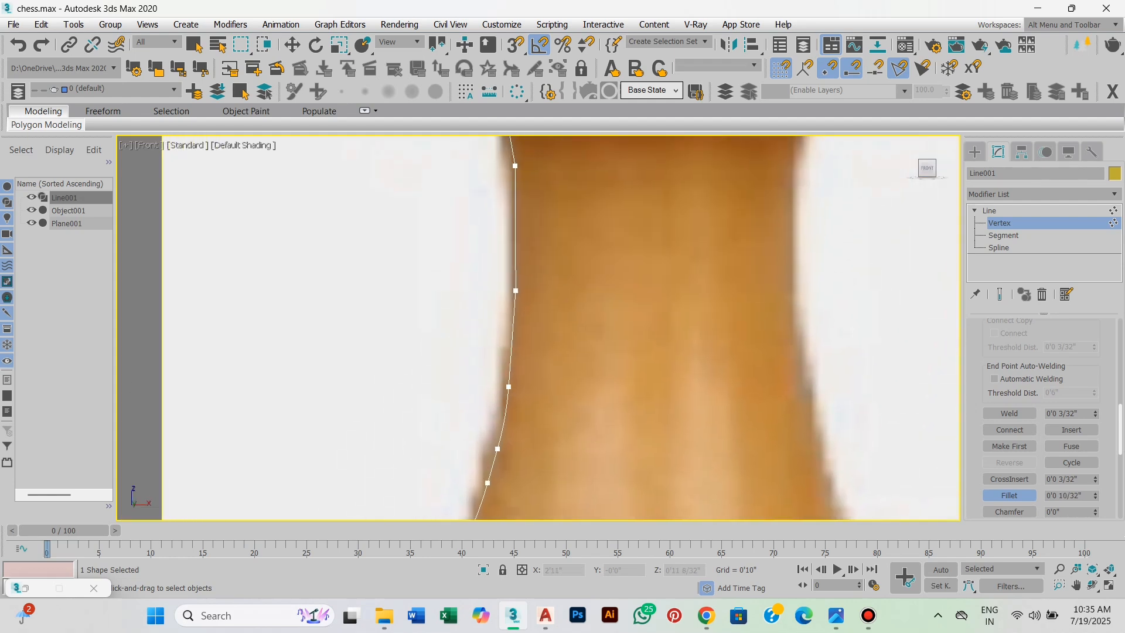
pyautogui.moveTo(521, 286); pyautogui.dragTo(514, 447, button='middle')
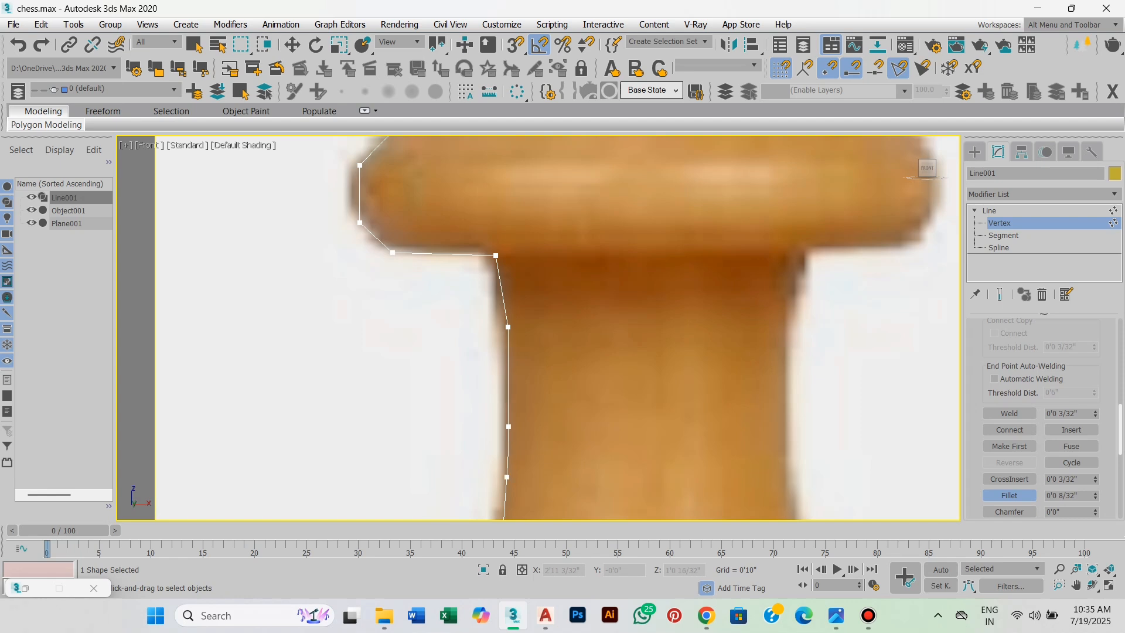
pyautogui.moveTo(509, 427); pyautogui.dragTo(514, 403)
# Fillet the stem's uppermost vertex and the inner corner where the stem meets the wide collar.
pyautogui.moveTo(521, 326); pyautogui.dragTo(515, 434, button='middle')
pyautogui.scroll(2, 515, 435)
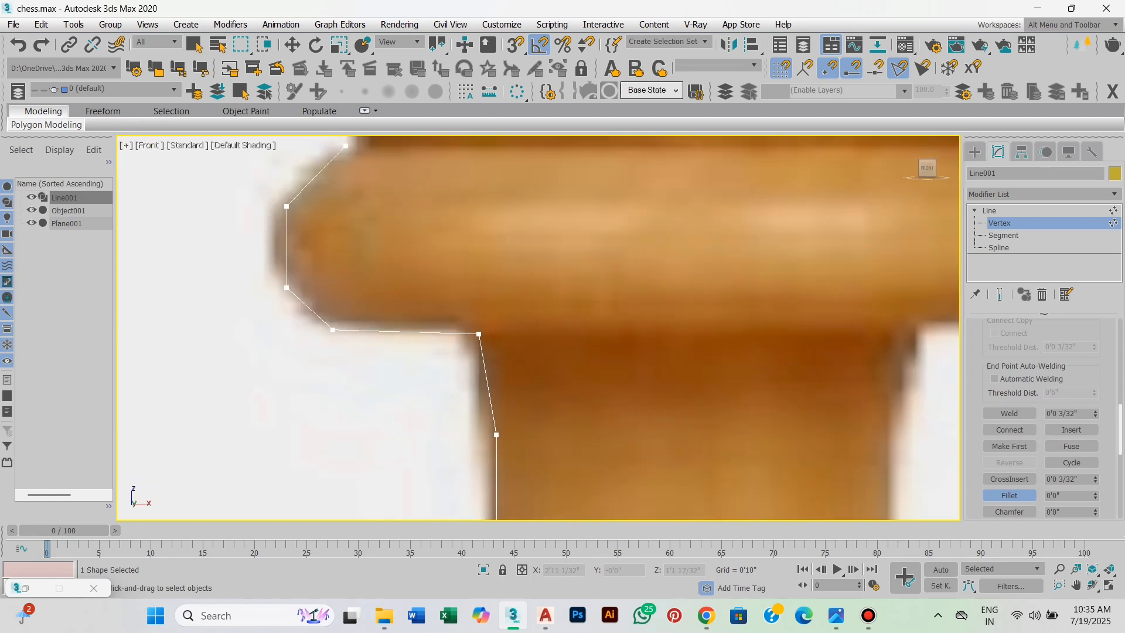
pyautogui.scroll(2, 498, 146)
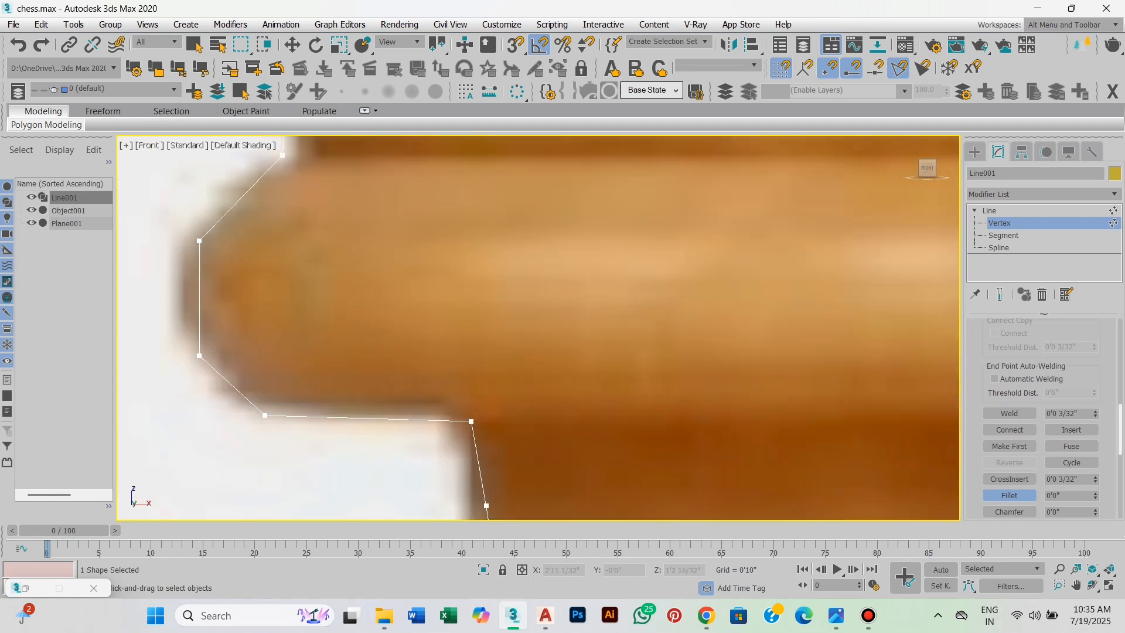
pyautogui.moveTo(473, 402); pyautogui.dragTo(476, 386)
pyautogui.scroll(-1, 479, 384)
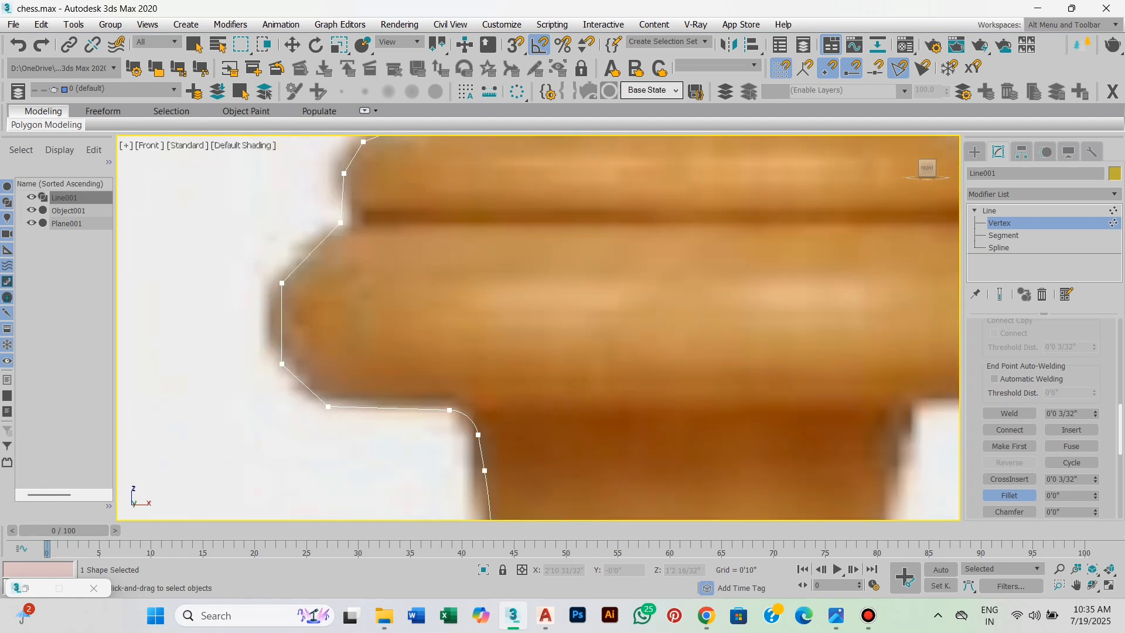
# Fillet the wide collar's bottom vertex and the lower outer vertex above it.
pyautogui.moveTo(478, 380); pyautogui.dragTo(504, 470, button='middle')
pyautogui.scroll(1, 335, 497)
pyautogui.scroll(-1, 368, 468)
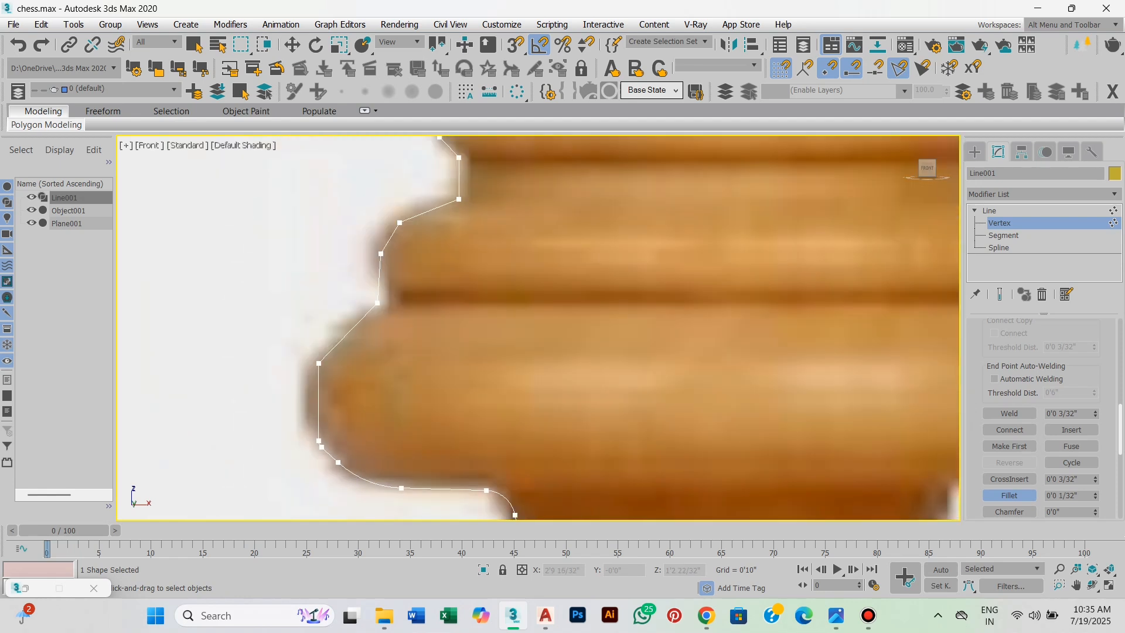
pyautogui.moveTo(329, 429); pyautogui.dragTo(330, 424)
pyautogui.moveTo(330, 424); pyautogui.dragTo(330, 504, button='middle')
# Fillet the upper outer vertex of the wide collar.
pyautogui.scroll(-2, 330, 504)
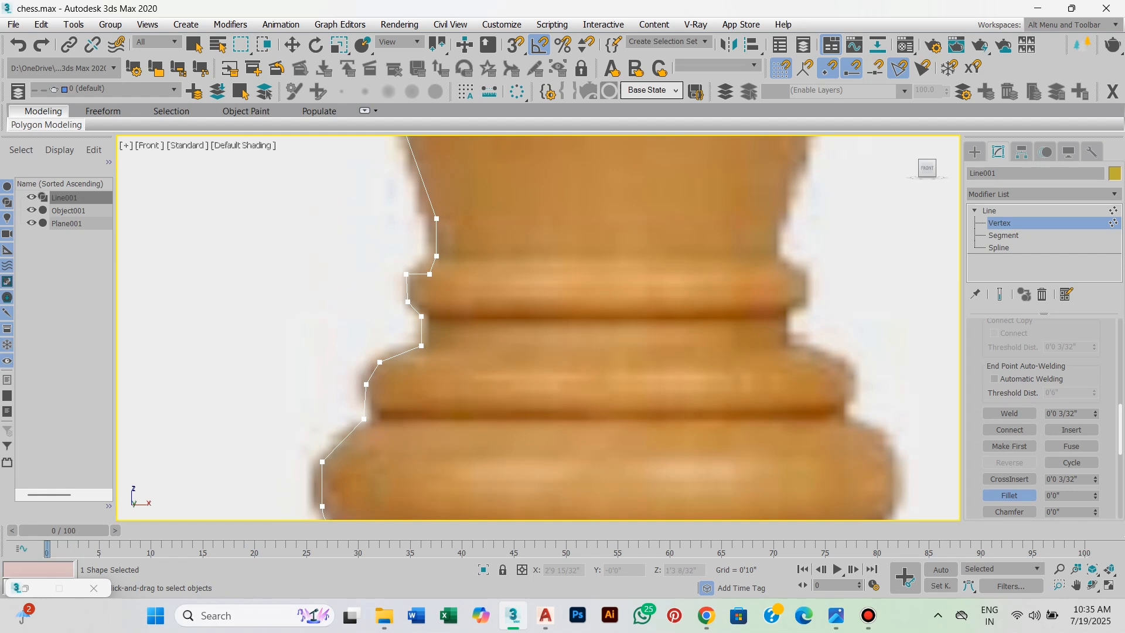
pyautogui.moveTo(394, 436); pyautogui.dragTo(392, 458, button='middle')
pyautogui.scroll(1, 392, 458)
pyautogui.scroll(1, 368, 422)
pyautogui.moveTo(368, 422); pyautogui.dragTo(413, 473, button='middle')
pyautogui.scroll(-1, 390, 453)
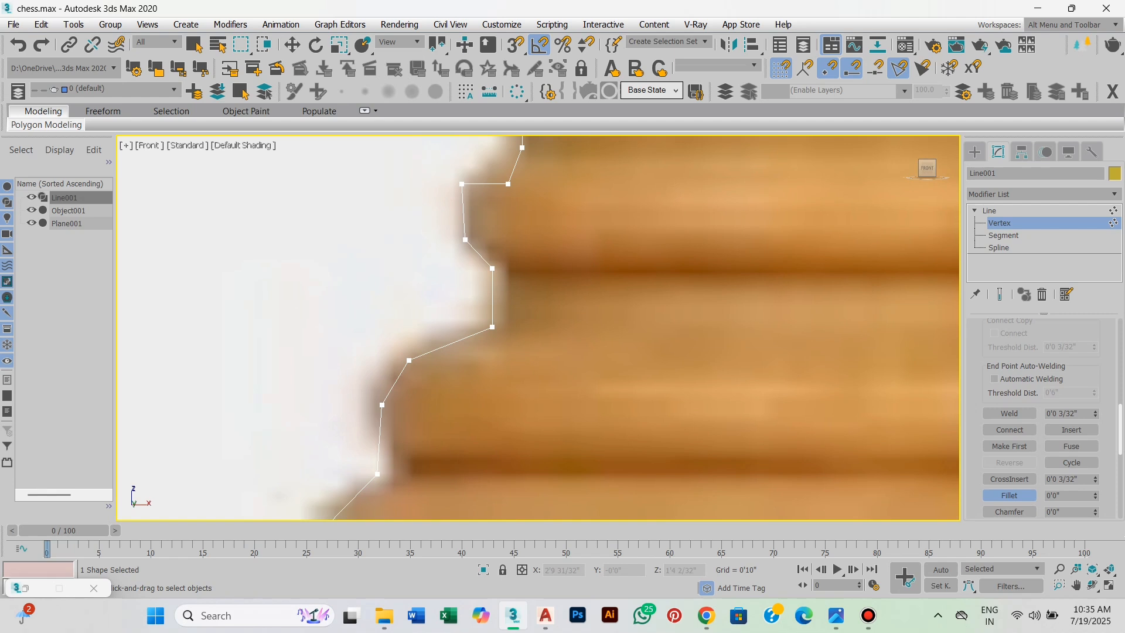
# Fillet the lower and upper outer vertices of the ridge directly above the wide collar.
pyautogui.moveTo(382, 405); pyautogui.dragTo(404, 377)
pyautogui.moveTo(419, 371); pyautogui.dragTo(404, 437, button='middle')
pyautogui.scroll(1, 404, 438)
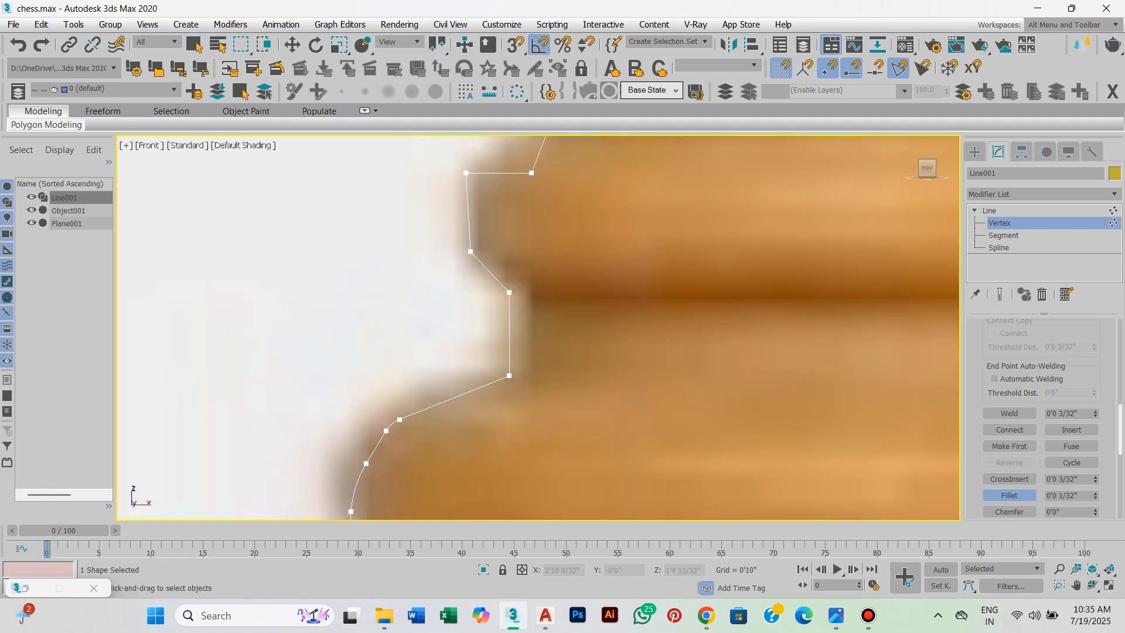
pyautogui.scroll(-1, 426, 387)
pyautogui.moveTo(426, 387); pyautogui.dragTo(421, 401, button='middle')
pyautogui.scroll(1, 509, 377)
pyautogui.moveTo(509, 377); pyautogui.dragTo(488, 439, button='middle')
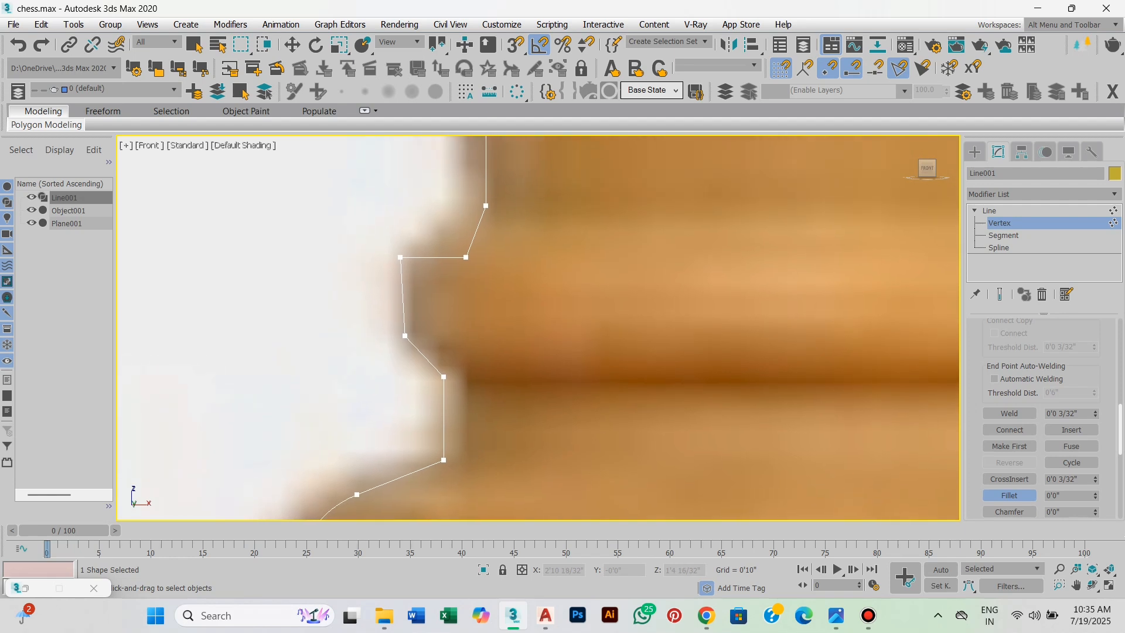
# Fillet the groove vertices above that ridge and the outer corners of the thin ring over it.
pyautogui.moveTo(444, 460); pyautogui.dragTo(443, 436)
pyautogui.moveTo(442, 436); pyautogui.dragTo(430, 533, button='middle')
pyautogui.moveTo(389, 354); pyautogui.dragTo(390, 331)
pyautogui.scroll(-4, 482, 387)
pyautogui.moveTo(498, 329); pyautogui.dragTo(484, 328, button='middle')
pyautogui.scroll(1, 530, 228)
pyautogui.scroll(2, 348, 323)
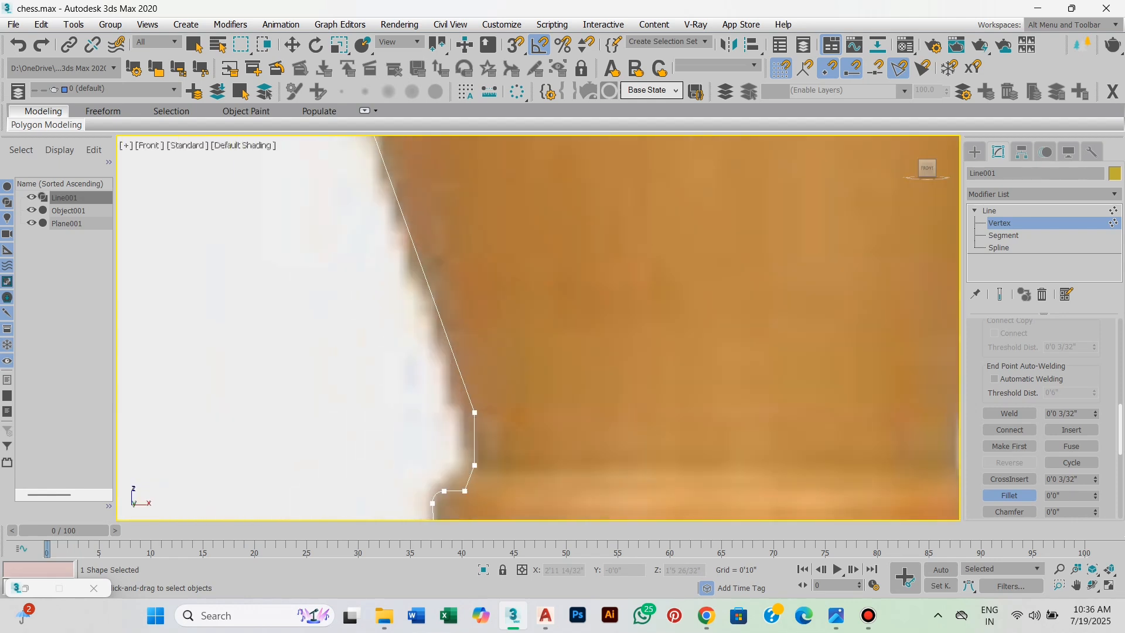
# Fillet the vertices where the top of the thin ring meets the foot of the king's upper body.
pyautogui.moveTo(348, 323); pyautogui.dragTo(346, 297, button='middle')
pyautogui.scroll(2, 479, 466)
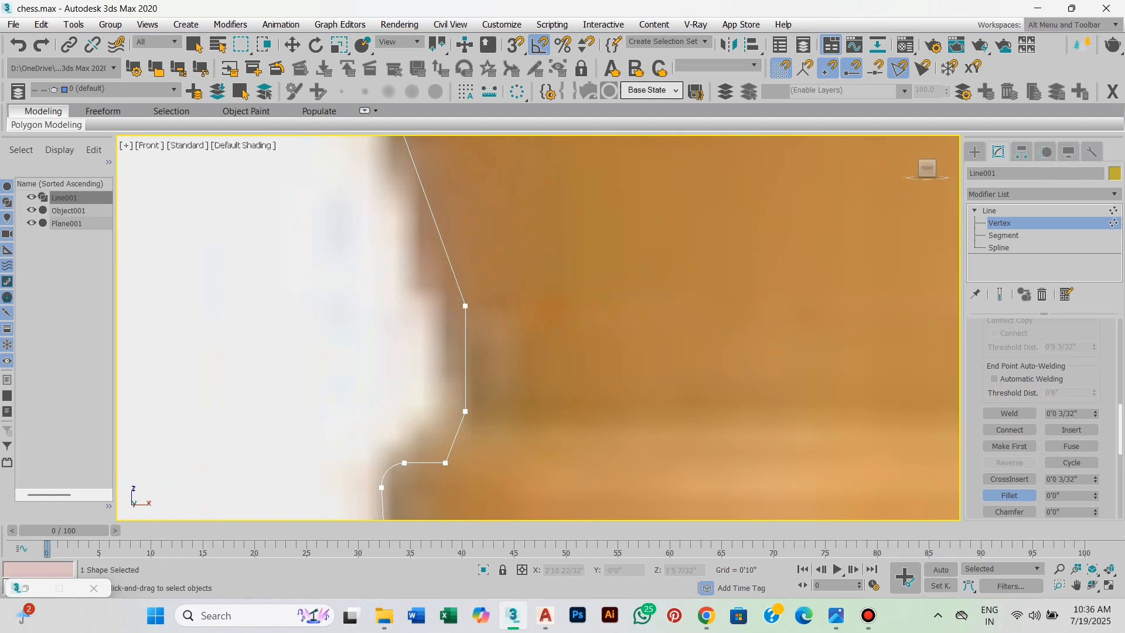
pyautogui.moveTo(445, 463); pyautogui.dragTo(479, 418)
pyautogui.scroll(-2, 479, 417)
pyautogui.moveTo(479, 418); pyautogui.dragTo(455, 501, button='middle')
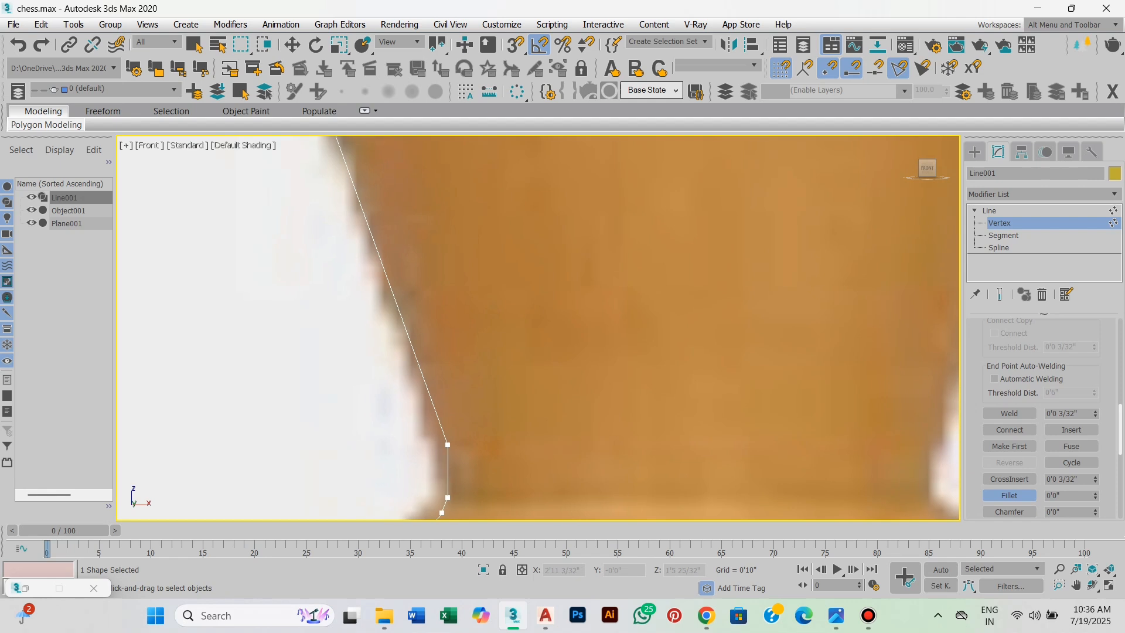
pyautogui.moveTo(455, 462); pyautogui.dragTo(447, 463, button='middle')
pyautogui.moveTo(434, 461); pyautogui.dragTo(447, 410)
# Fillet the lower shoulder vertex where the upper body's slanted side turns vertical.
pyautogui.scroll(-3, 447, 410)
pyautogui.moveTo(380, 234); pyautogui.dragTo(380, 297, button='middle')
pyautogui.scroll(2, 380, 298)
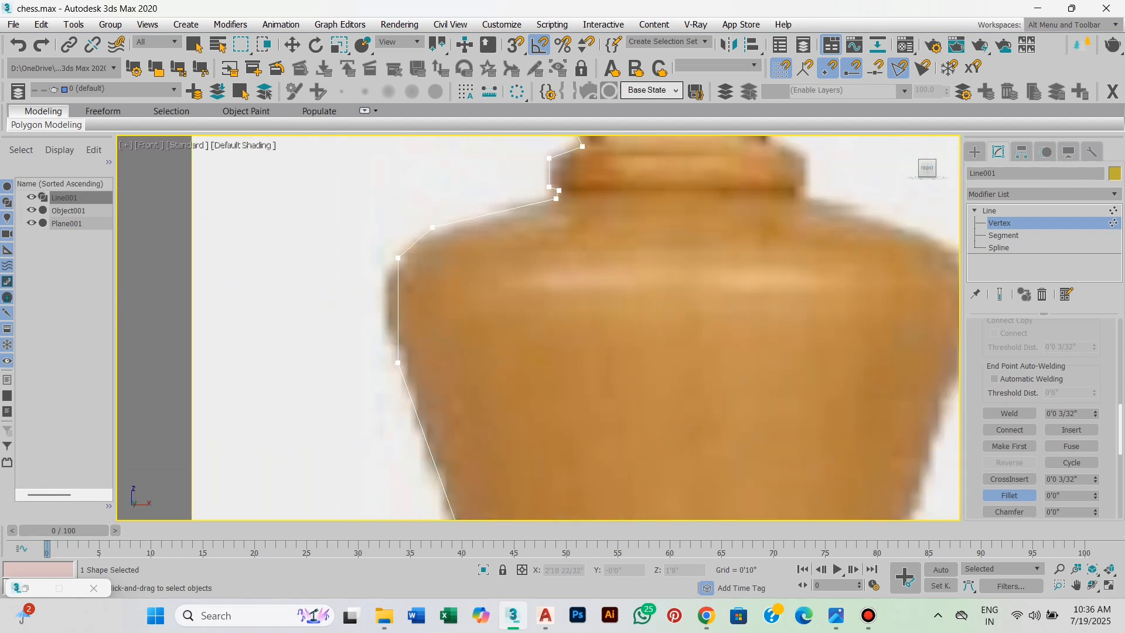
pyautogui.moveTo(411, 358); pyautogui.dragTo(415, 410, button='middle')
pyautogui.scroll(1, 395, 401)
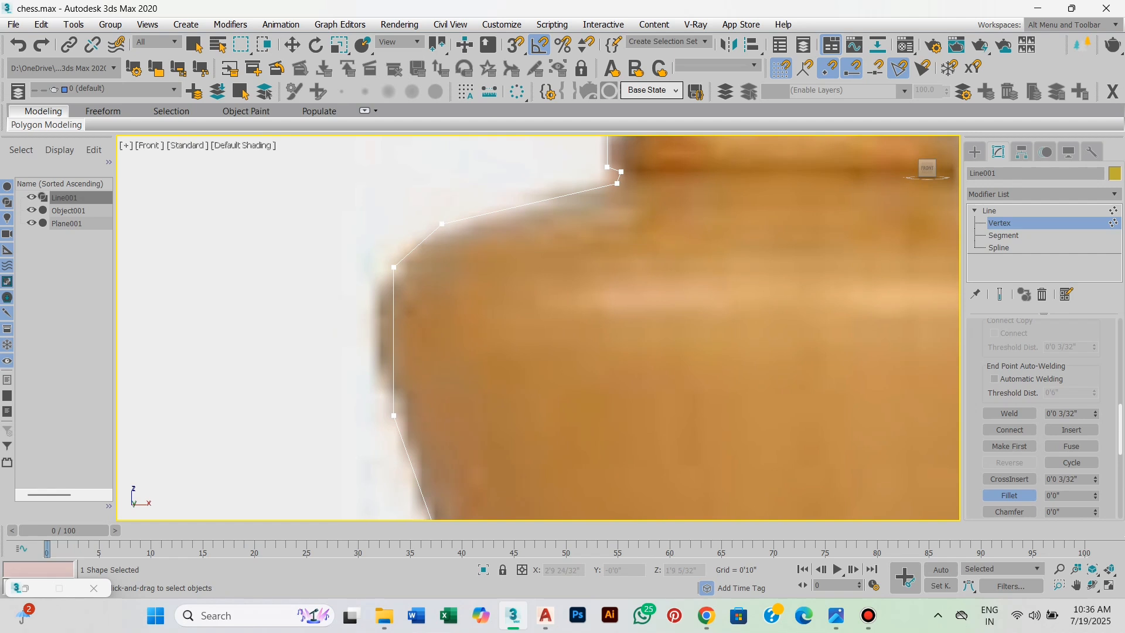
pyautogui.moveTo(394, 415); pyautogui.dragTo(393, 404)
pyautogui.scroll(-3, 418, 360)
# Fillet the upper outer shoulder vertex of the king's upper body.
pyautogui.scroll(-2, 515, 403)
pyautogui.scroll(1, 460, 319)
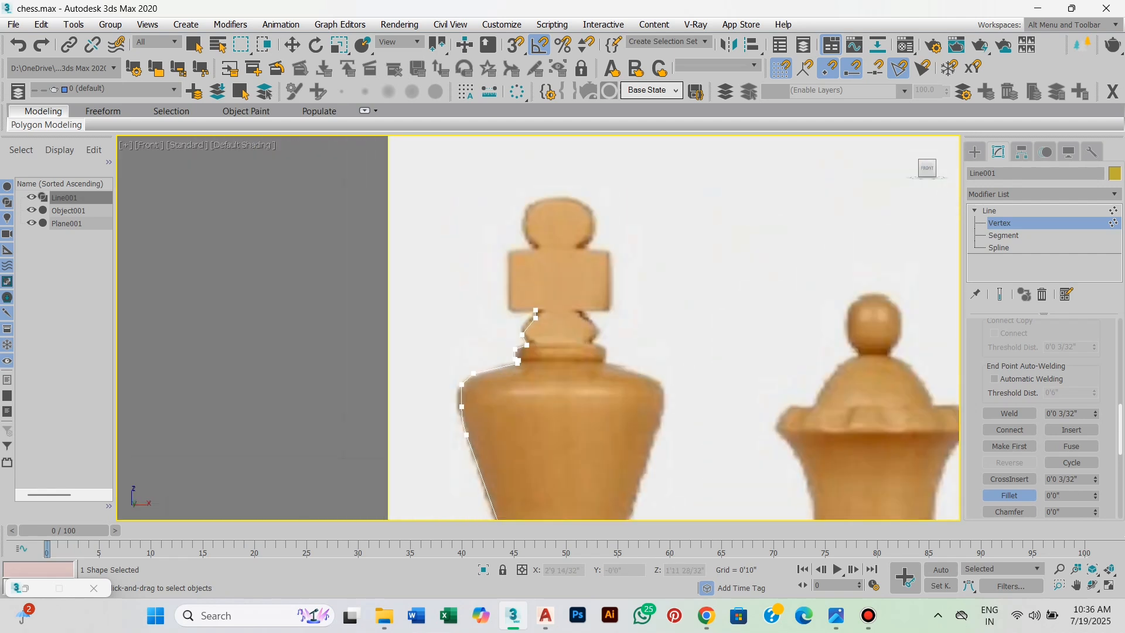
pyautogui.scroll(1, 458, 339)
pyautogui.moveTo(458, 339); pyautogui.dragTo(446, 304, button='middle')
pyautogui.scroll(3, 481, 384)
pyautogui.moveTo(482, 385); pyautogui.dragTo(480, 419, button='middle')
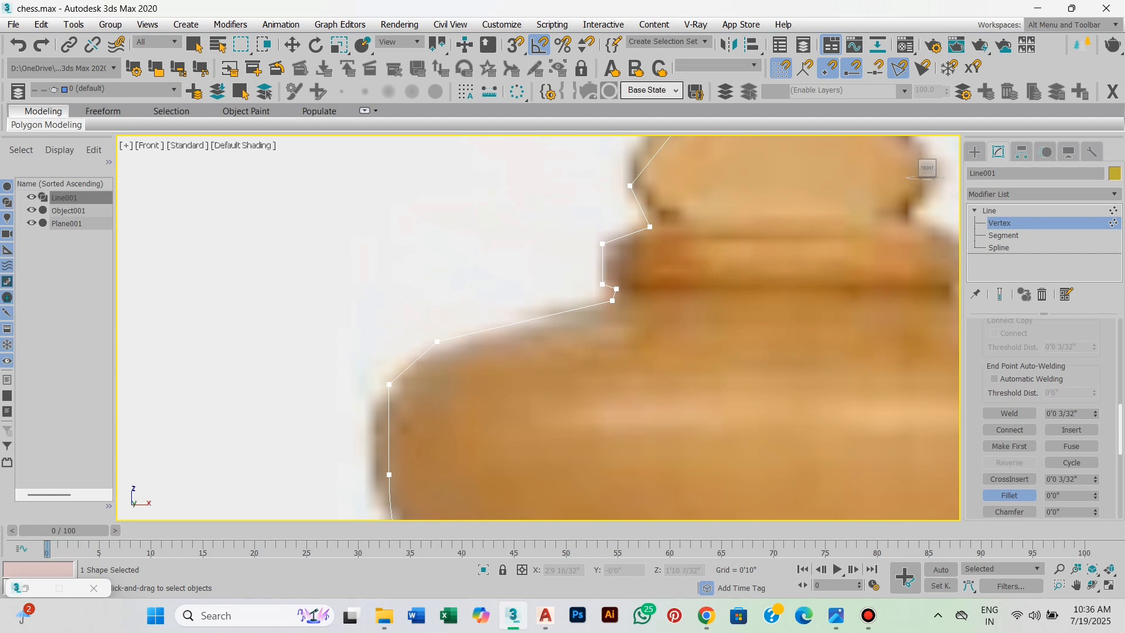
pyautogui.moveTo(390, 385); pyautogui.dragTo(389, 376)
pyautogui.moveTo(592, 317); pyautogui.dragTo(504, 385, button='middle')
# Fillet the two vertices of the small notch between the shoulder and the neck ring.
pyautogui.scroll(-1, 451, 455)
pyautogui.scroll(5, 479, 433)
pyautogui.moveTo(423, 439); pyautogui.dragTo(426, 388)
pyautogui.moveTo(434, 386); pyautogui.dragTo(425, 428, button='middle')
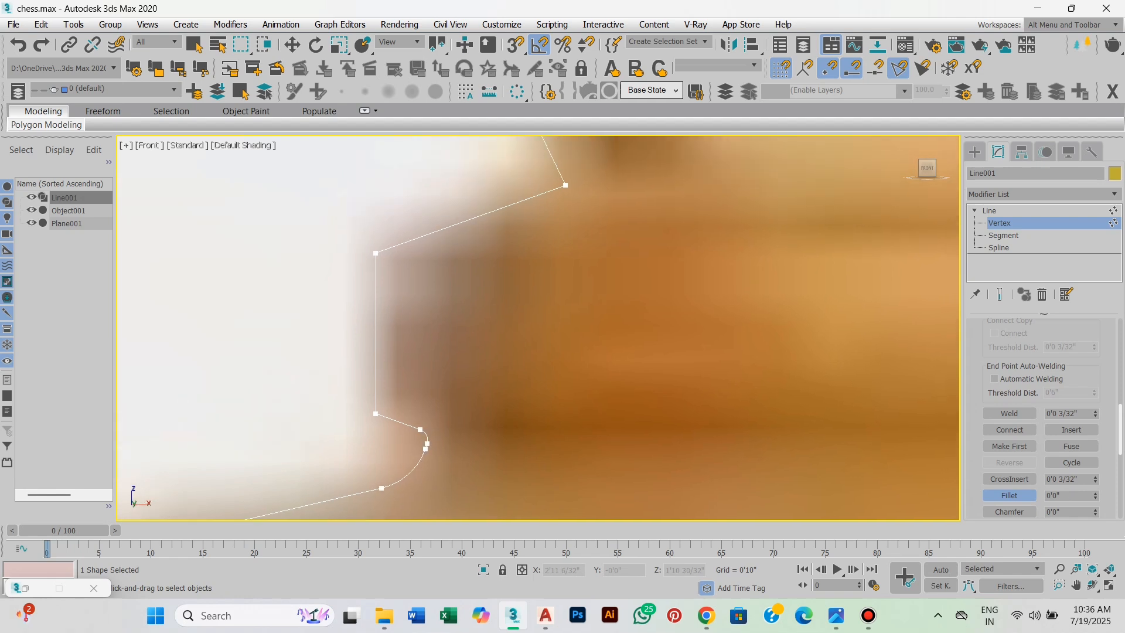
pyautogui.scroll(-5, 446, 421)
pyautogui.scroll(3, 451, 397)
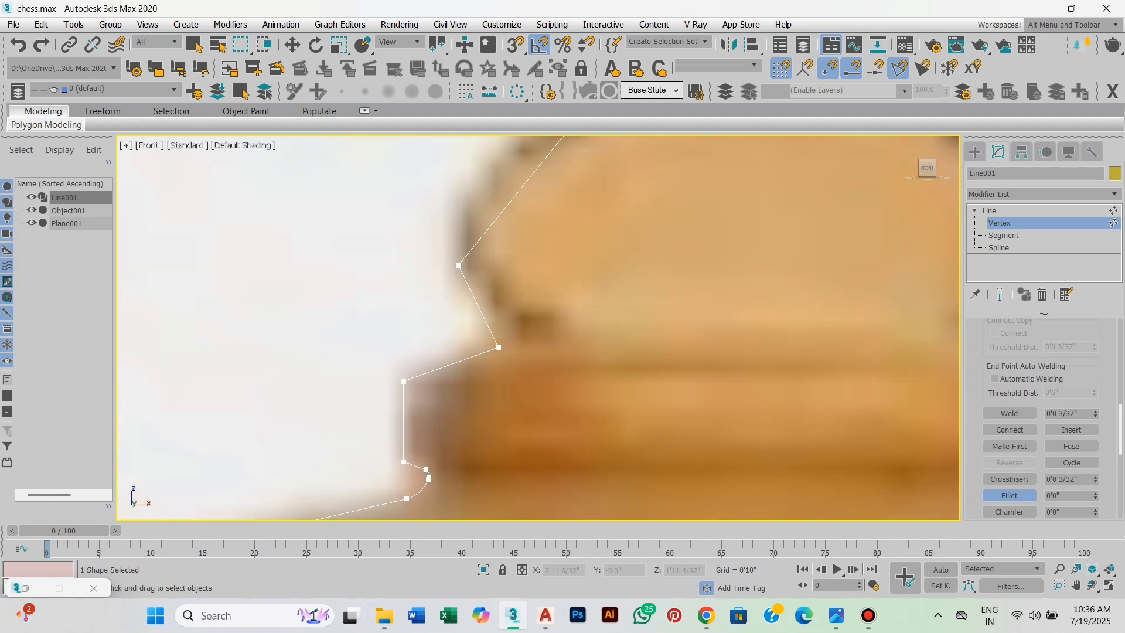
# Fillet the neck ring's upper outer corner by about 3/32 inch and its lower outer corner.
pyautogui.moveTo(439, 393); pyautogui.dragTo(444, 357, button='middle')
pyautogui.moveTo(409, 345); pyautogui.dragTo(415, 311)
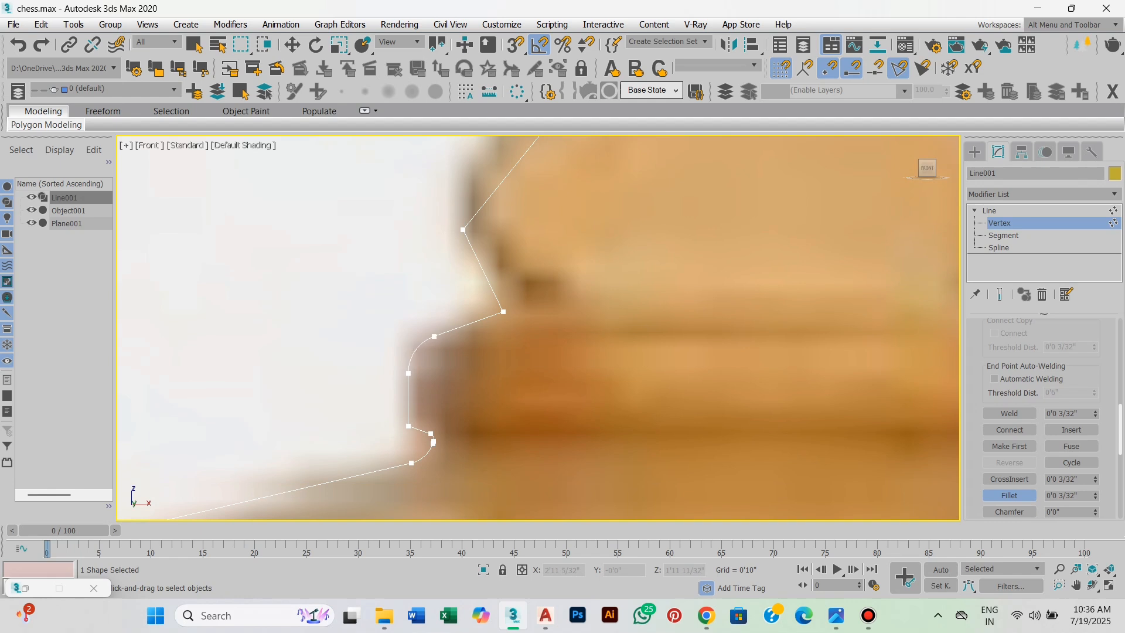
pyautogui.moveTo(409, 426); pyautogui.dragTo(413, 404)
pyautogui.scroll(-3, 414, 406)
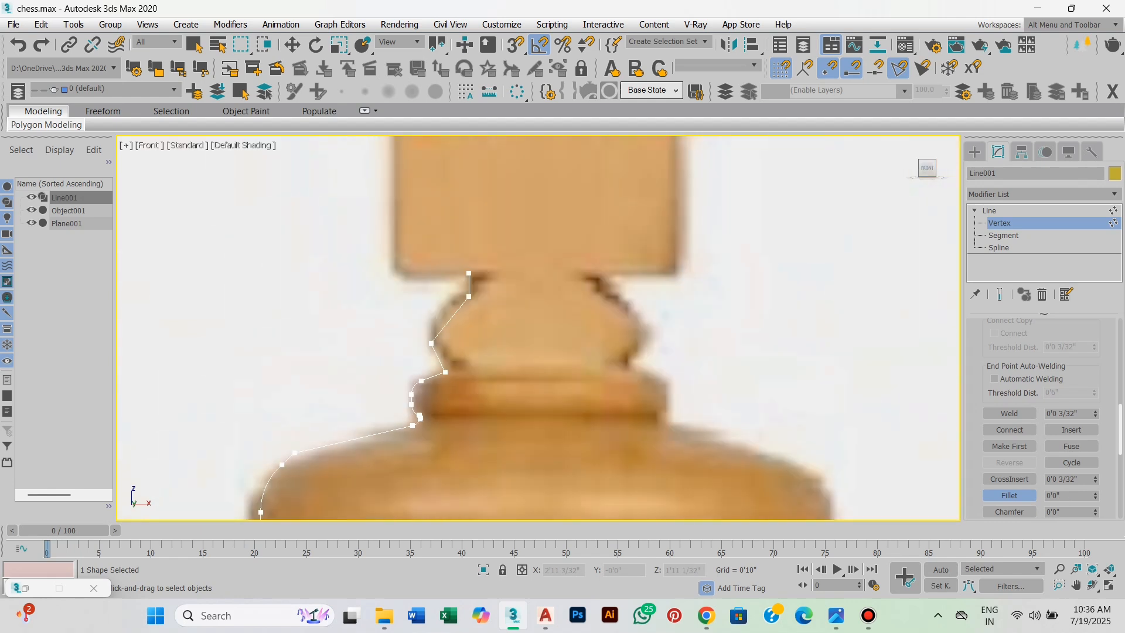
# Fillet the inner corner where the neck ring meets the bulb below the cross.
pyautogui.moveTo(414, 406); pyautogui.dragTo(391, 431, button='middle')
pyautogui.scroll(2, 435, 365)
pyautogui.scroll(-1, 427, 426)
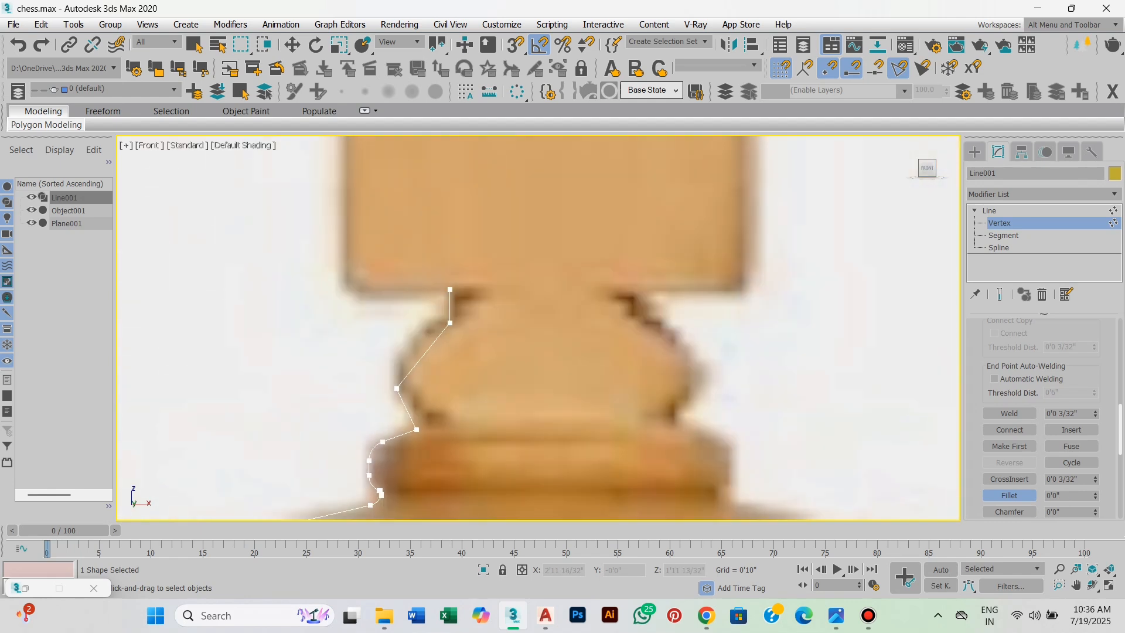
pyautogui.scroll(1, 396, 414)
pyautogui.moveTo(424, 435); pyautogui.dragTo(425, 427)
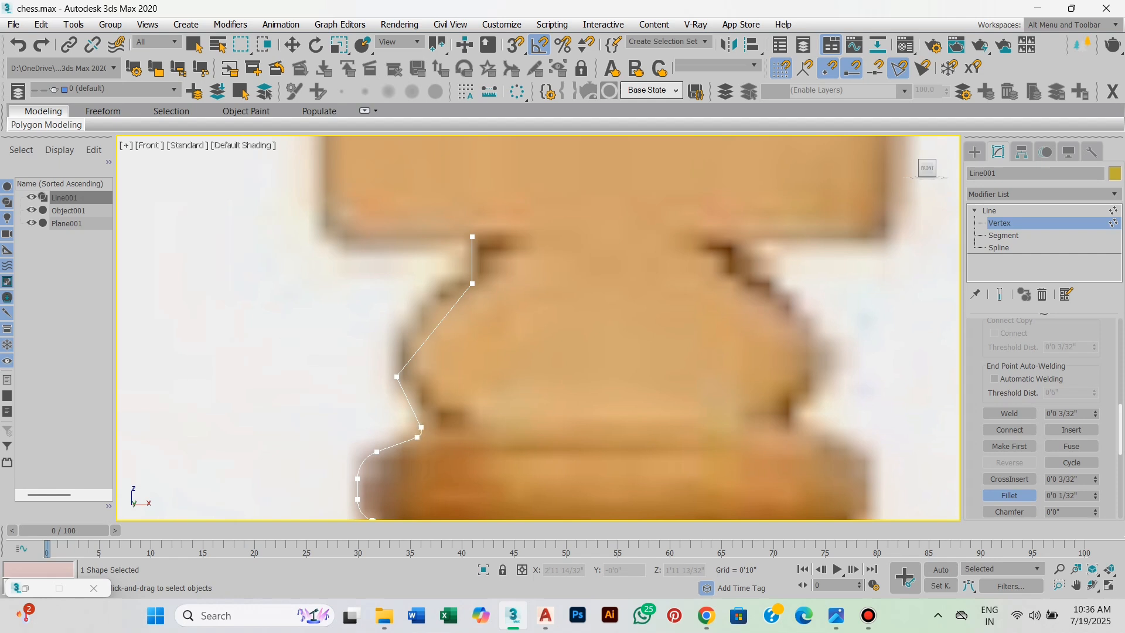
pyautogui.moveTo(405, 375); pyautogui.dragTo(396, 415, button='middle')
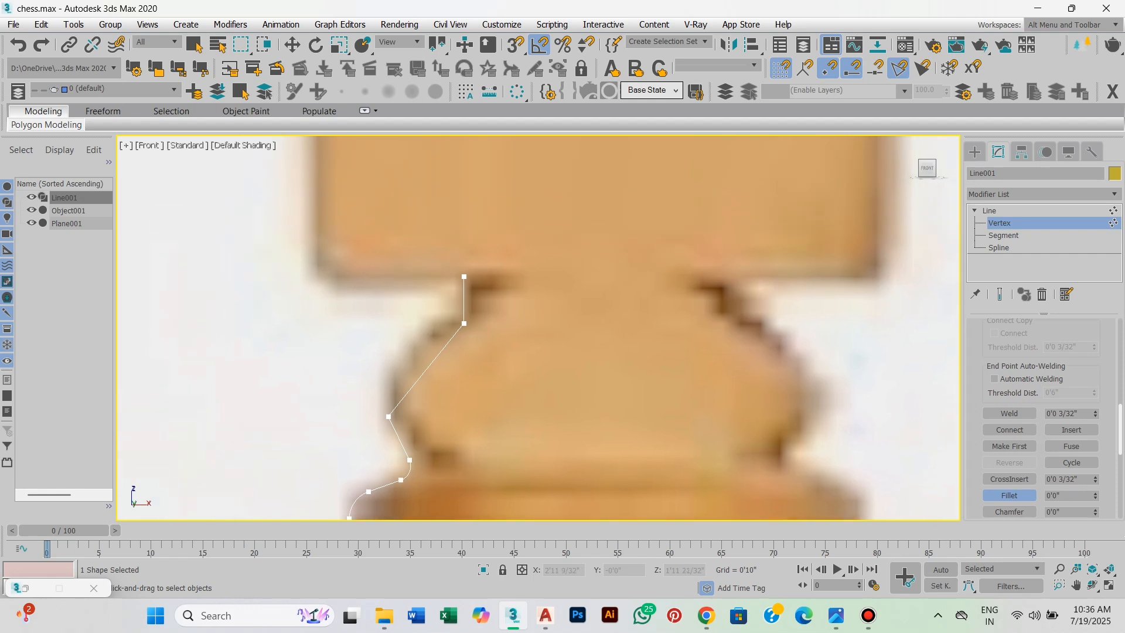
# Move the bulb's widest vertex upward to fit the outline in the reference image.
pyautogui.press('w')
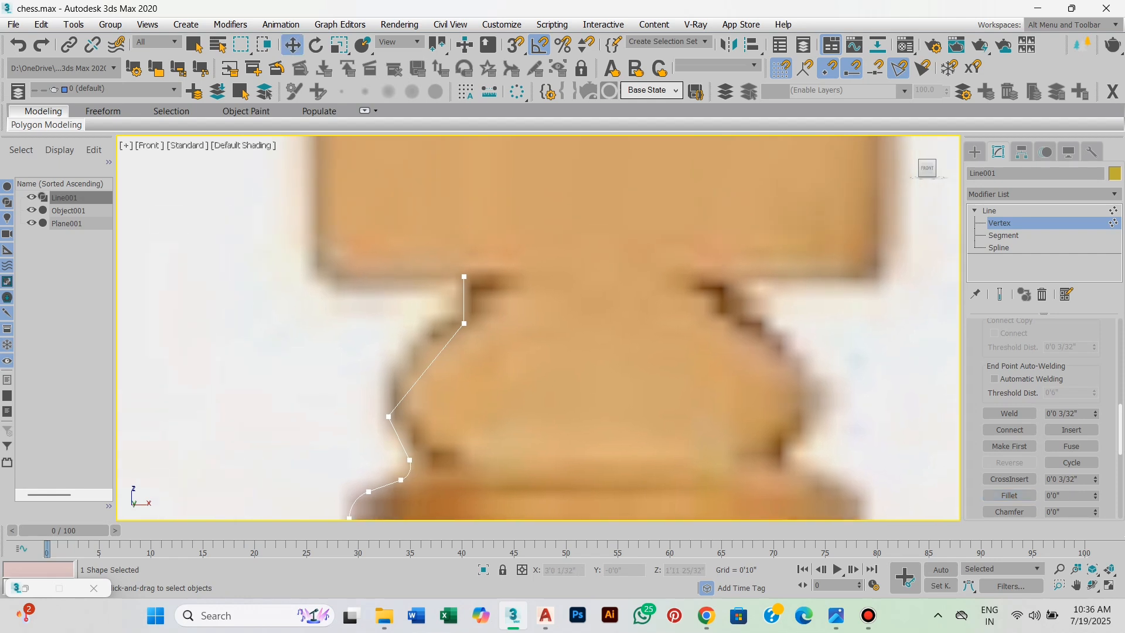
pyautogui.moveTo(396, 433); pyautogui.dragTo(378, 437)
pyautogui.scroll(2, 391, 378)
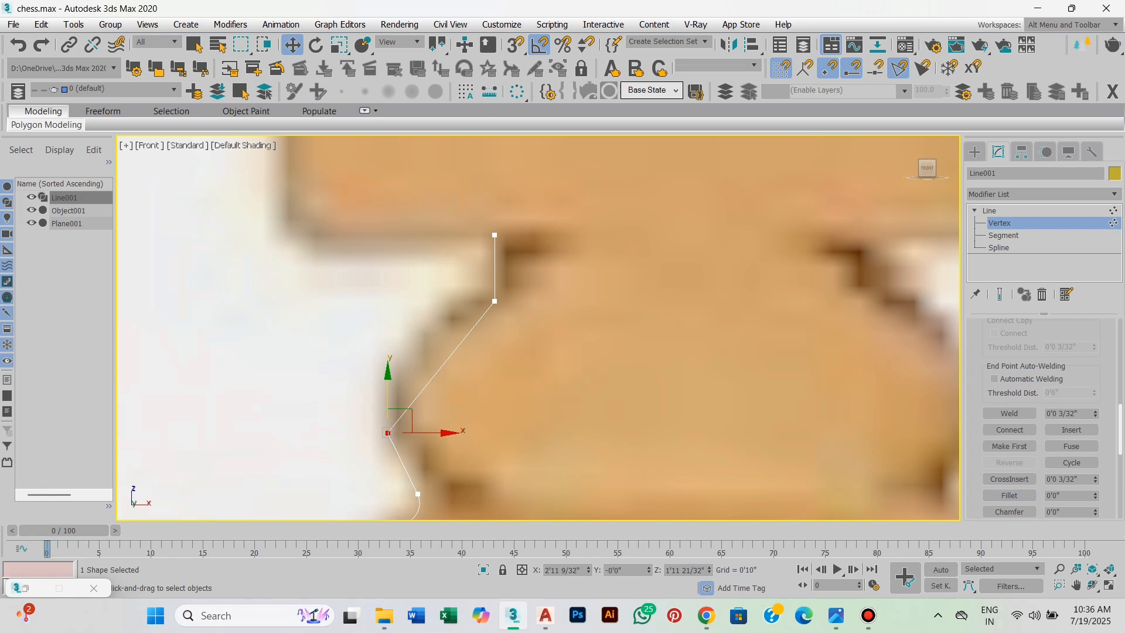
pyautogui.moveTo(388, 390); pyautogui.dragTo(388, 345)
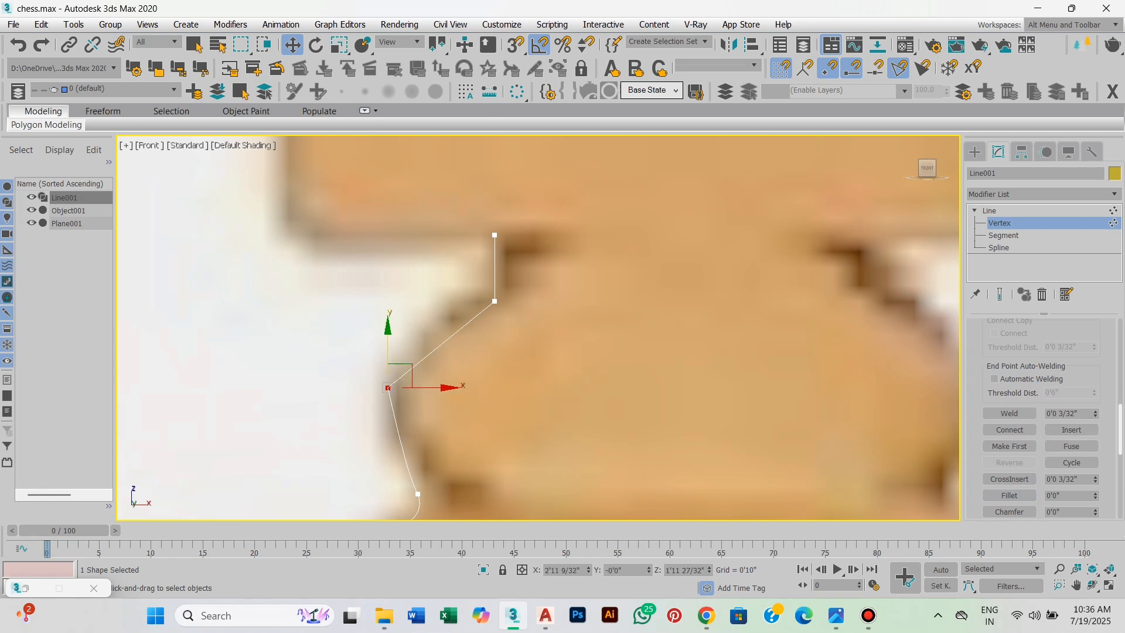
# Fillet the bulb's widest vertex and the vertex above it, just under the cross.
pyautogui.click(1009, 496)
pyautogui.moveTo(388, 387); pyautogui.dragTo(413, 381, button='middle')
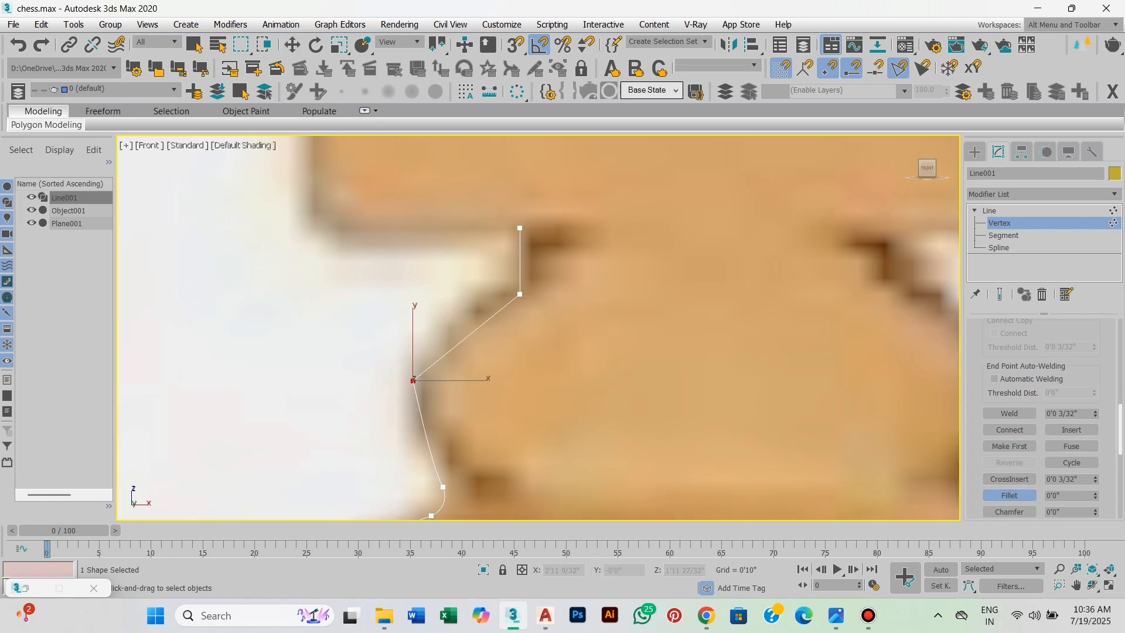
pyautogui.moveTo(413, 381); pyautogui.dragTo(413, 340)
pyautogui.scroll(-2, 413, 393)
pyautogui.scroll(2, 536, 232)
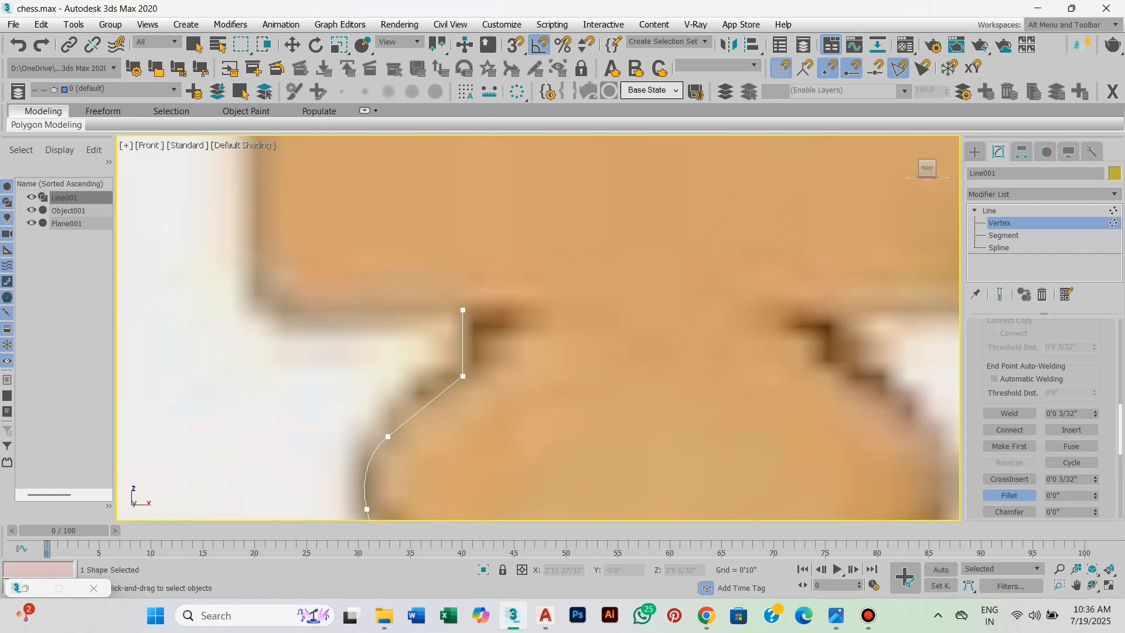
pyautogui.scroll(-5, 549, 296)
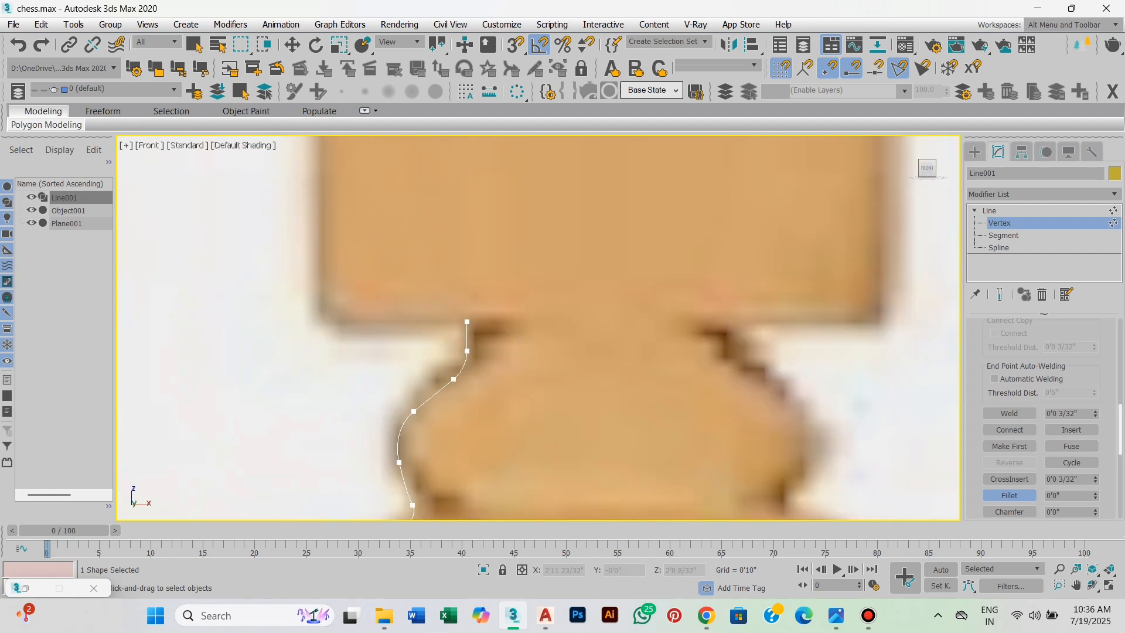
pyautogui.scroll(-5, 585, 341)
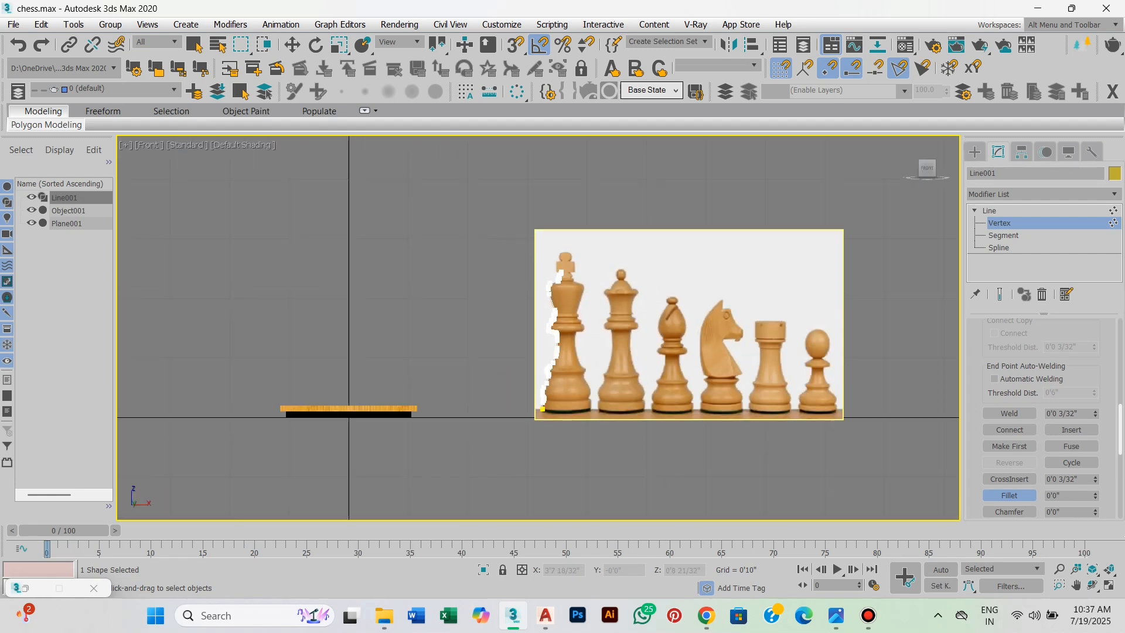
# With snapping on, add a horizontal line about 3 31/32 inches long from the profile's bottom end to the king's centre.
pyautogui.scroll(3, 585, 342)
pyautogui.scroll(2, 592, 419)
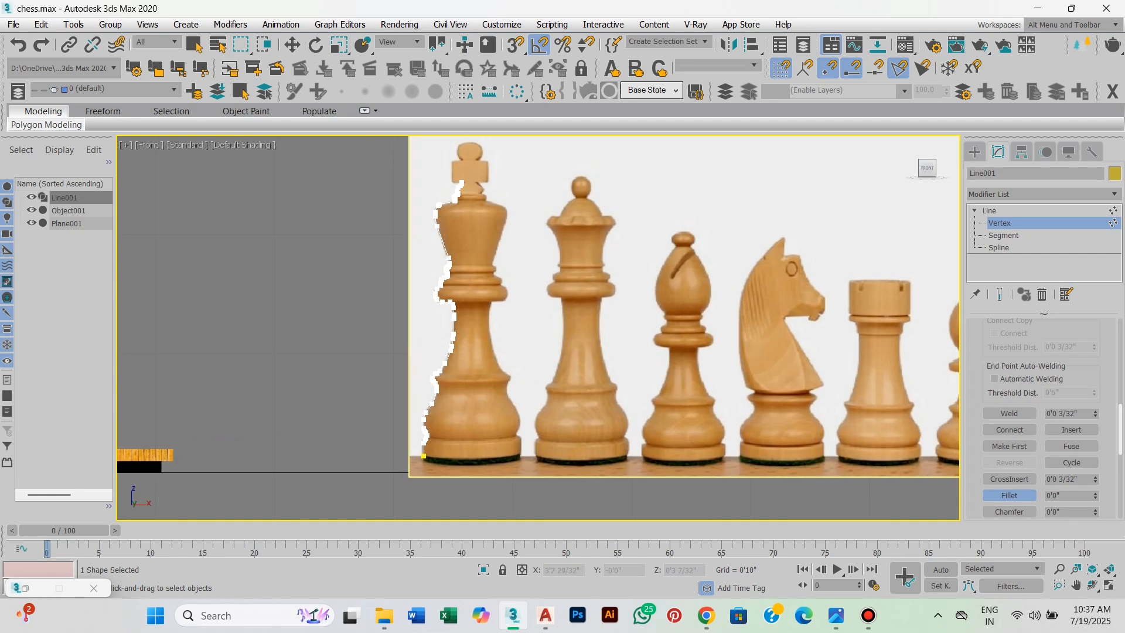
pyautogui.scroll(9, 455, 469)
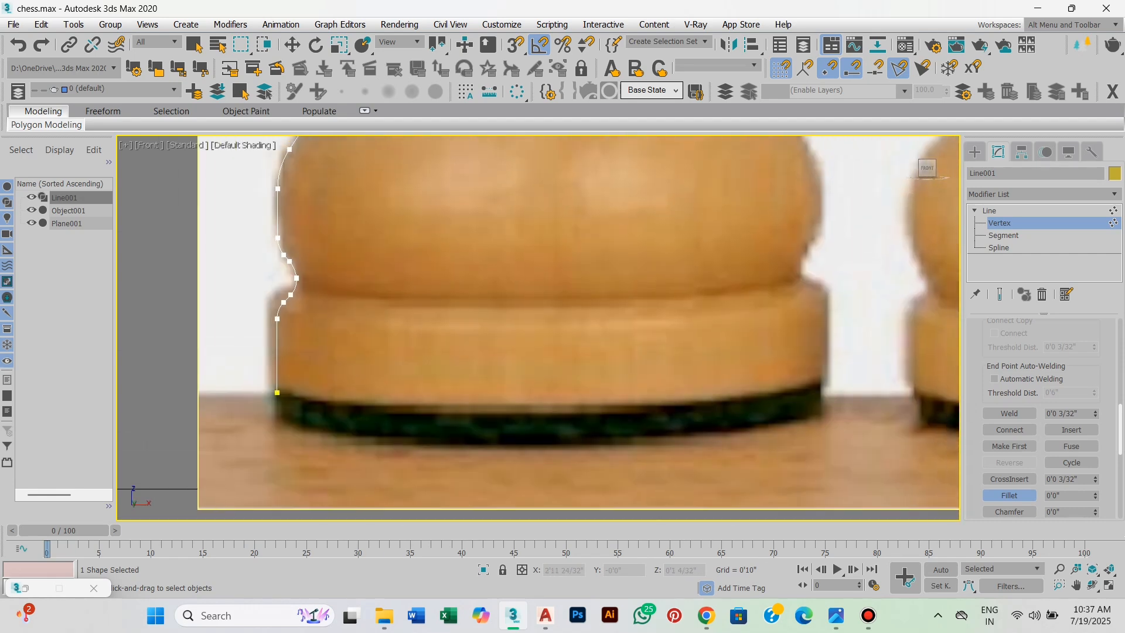
pyautogui.scroll(-2, 405, 479)
pyautogui.moveTo(404, 479); pyautogui.dragTo(358, 497, button='middle')
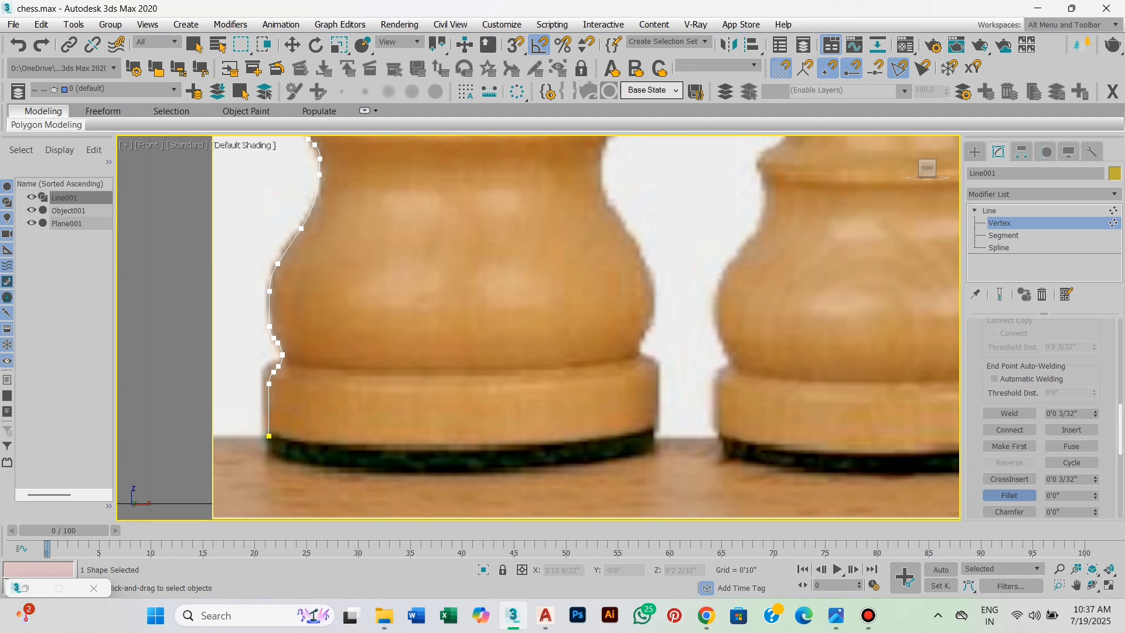
pyautogui.click(1010, 496)
pyautogui.scroll(5, 1009, 495)
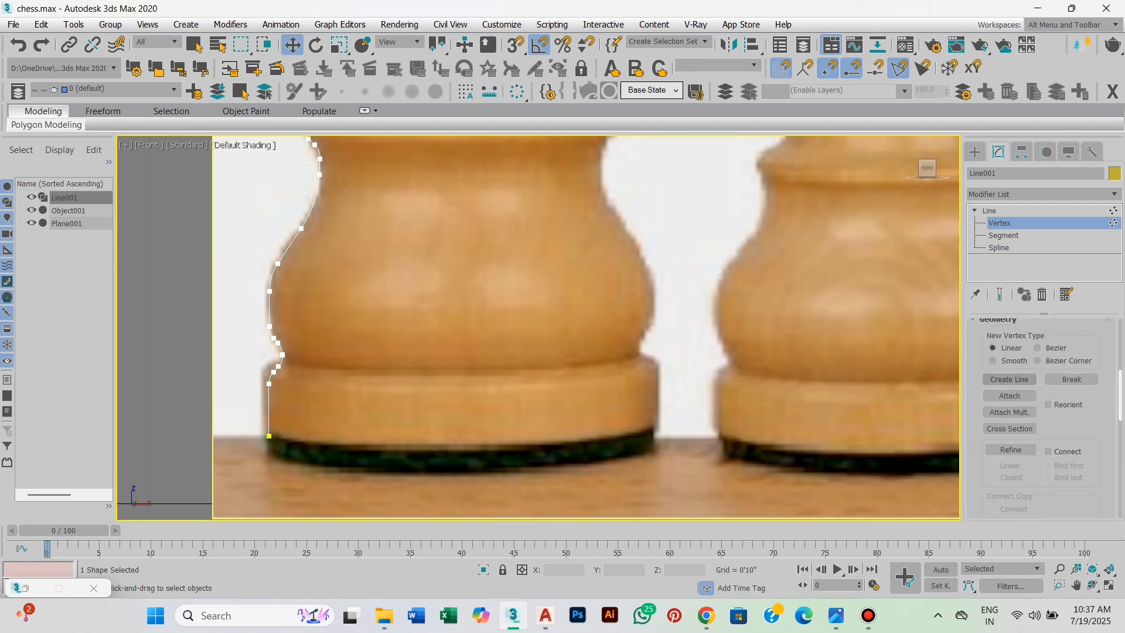
pyautogui.click(1010, 379)
pyautogui.scroll(5, 255, 456)
pyautogui.press('s')
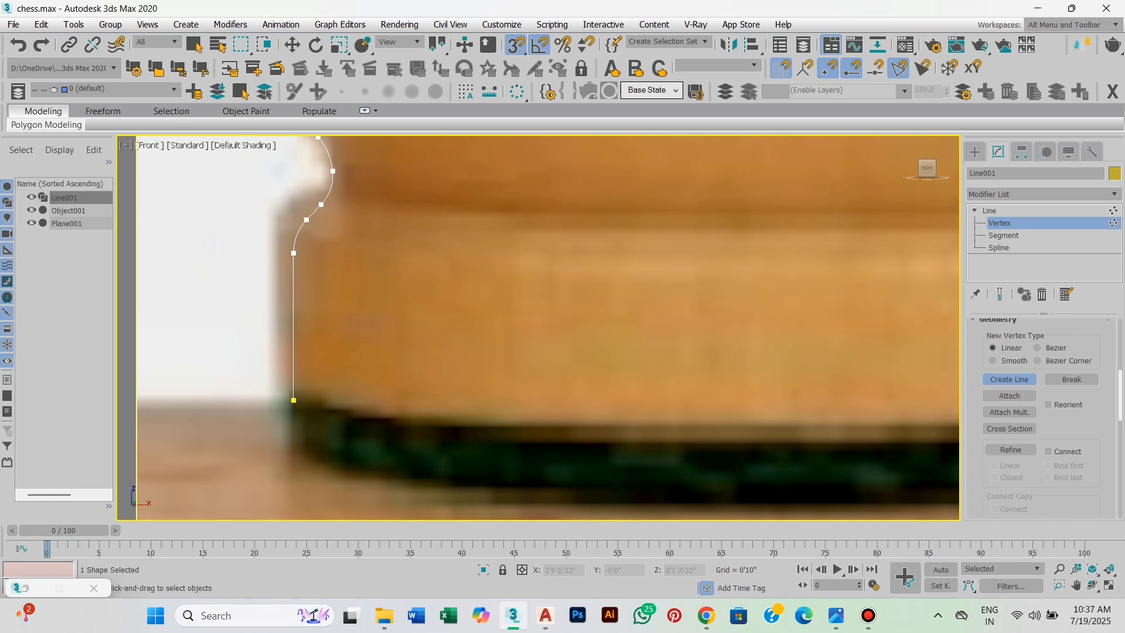
pyautogui.click(294, 400)
pyautogui.scroll(-4, 276, 469)
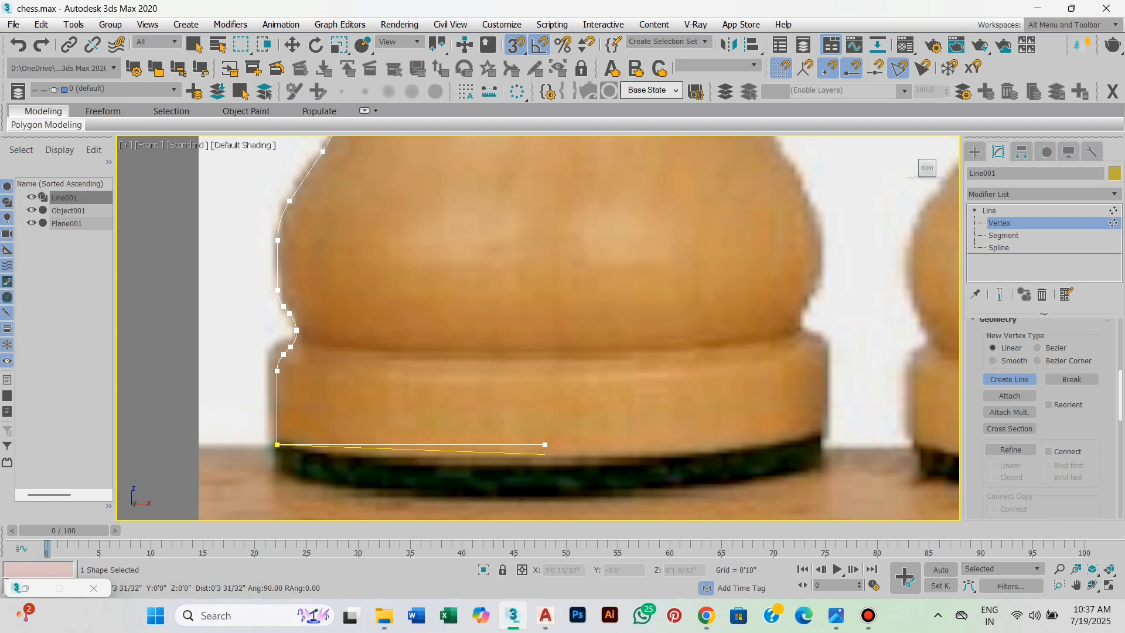
pyautogui.keyDown('shift'); pyautogui.click(545, 454); pyautogui.keyUp('shift')
pyautogui.scroll(-3, 545, 454)
pyautogui.moveTo(649, 384); pyautogui.dragTo(615, 410, button='middle')
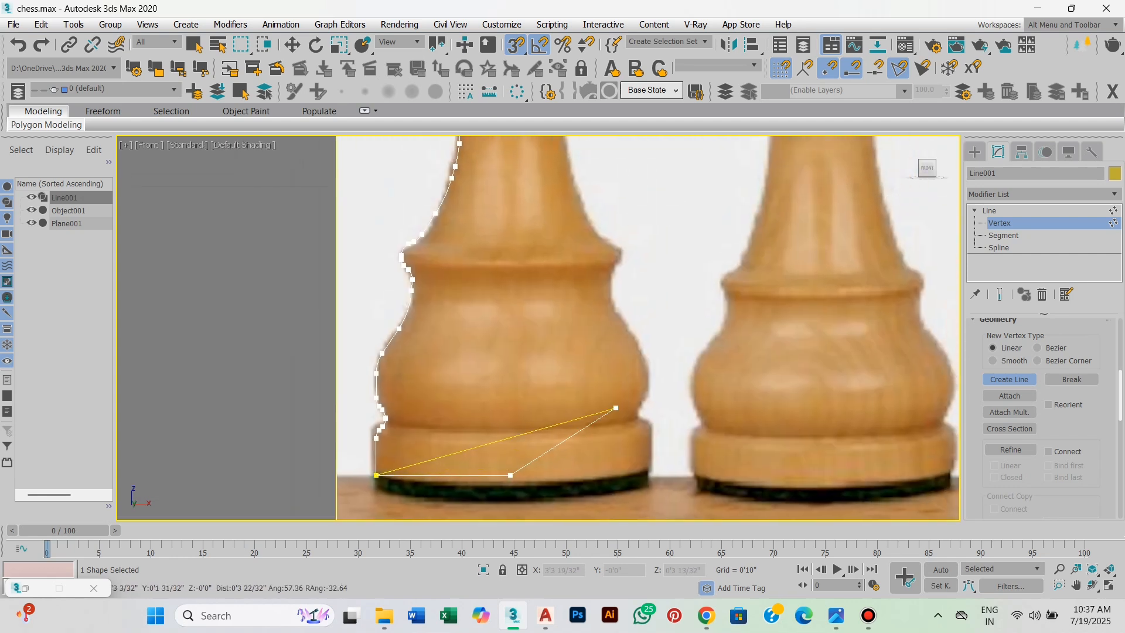
pyautogui.rightClick(617, 406)
pyautogui.rightClick(617, 406)
# Weld the overlapping vertices where the new base line meets the profile's bottom end.
pyautogui.scroll(-6, 1040, 419)
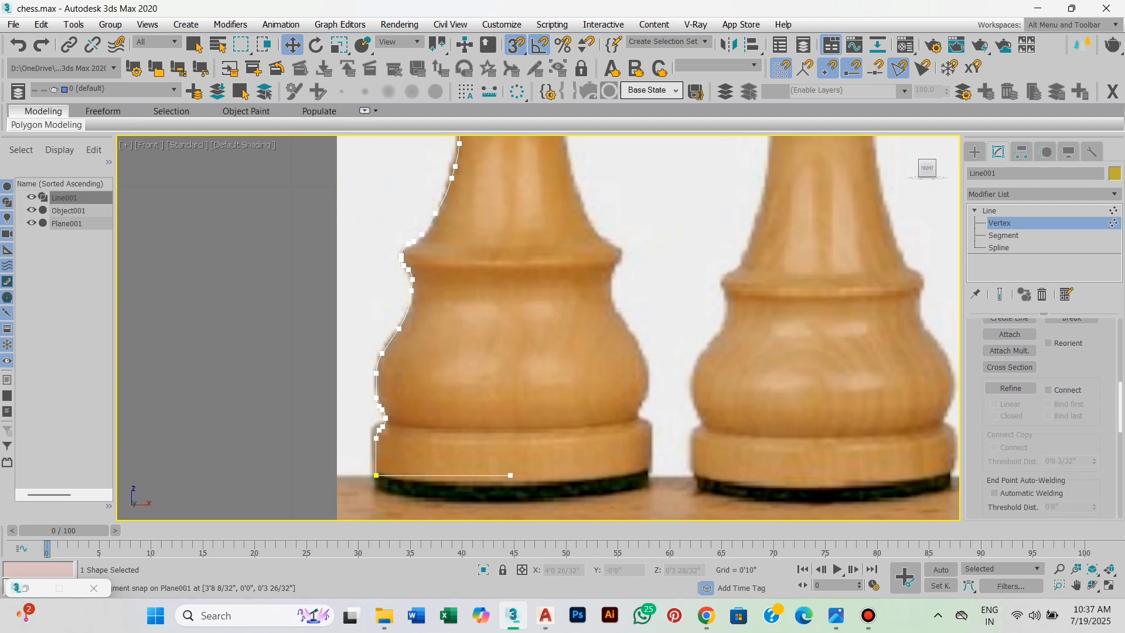
pyautogui.scroll(5, 518, 462)
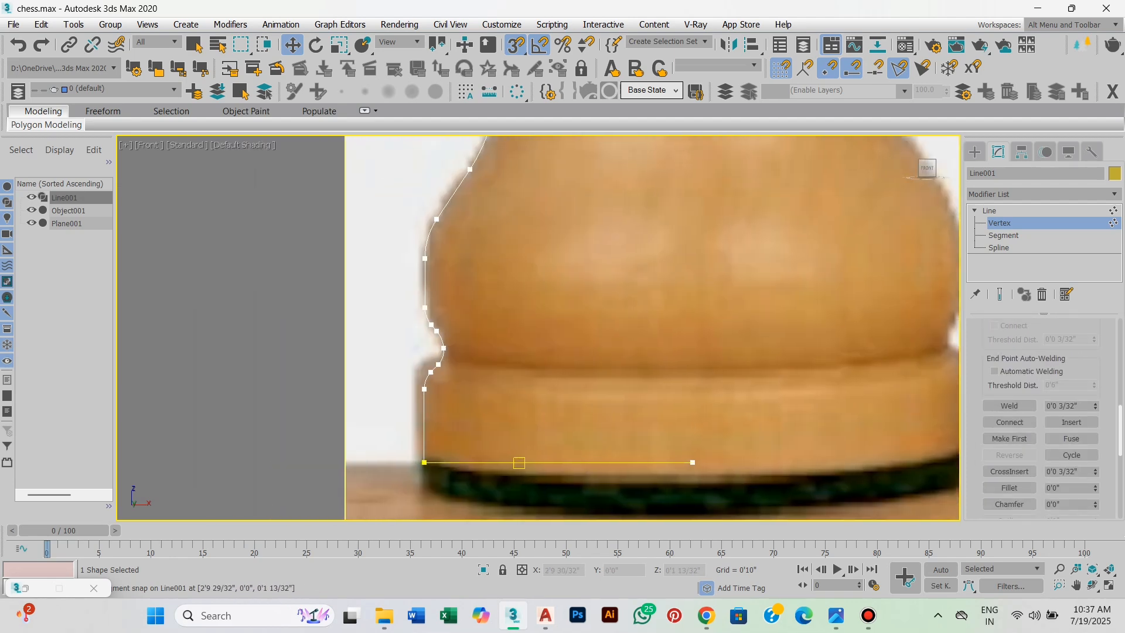
pyautogui.moveTo(503, 450); pyautogui.dragTo(405, 482)
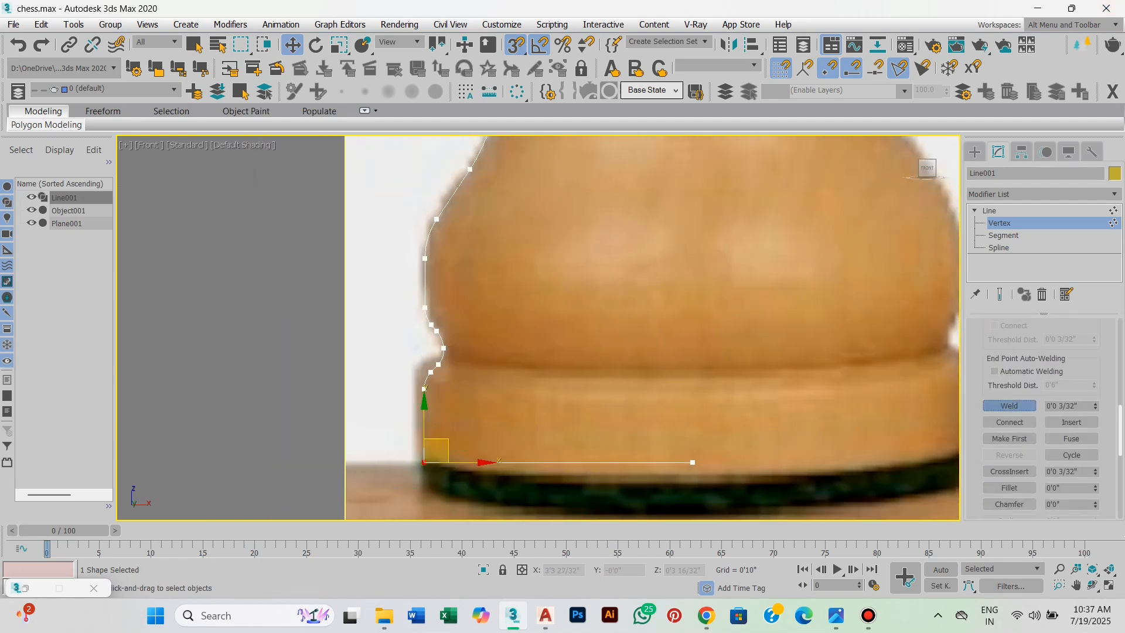
pyautogui.click(1009, 406)
pyautogui.moveTo(644, 422); pyautogui.dragTo(657, 405, button='middle')
# Fillet the welded corner at the bottom of the king's base.
pyautogui.click(1009, 487)
pyautogui.scroll(5, 412, 421)
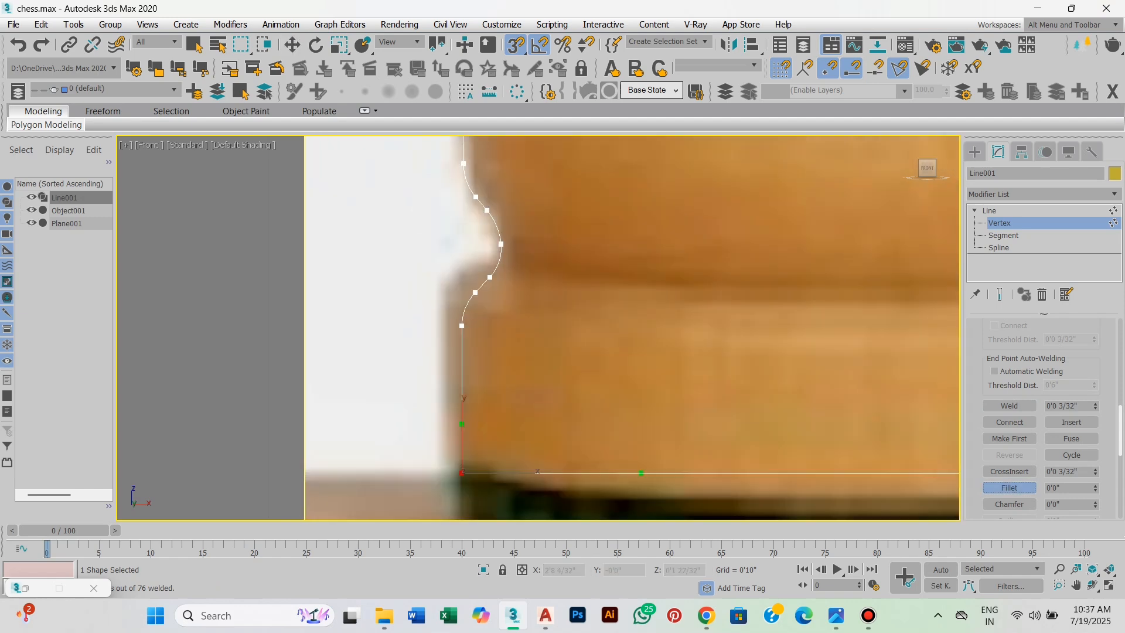
pyautogui.moveTo(412, 420); pyautogui.dragTo(412, 372, button='middle')
pyautogui.scroll(2, 498, 381)
pyautogui.moveTo(448, 437); pyautogui.dragTo(449, 387)
pyautogui.scroll(-8, 482, 459)
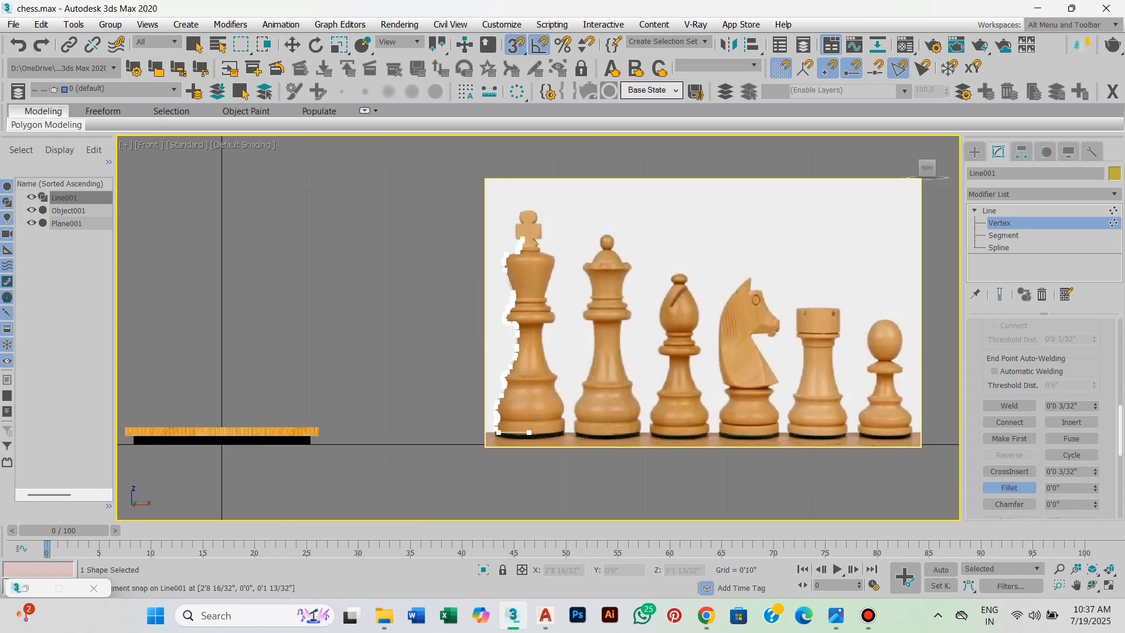
# Apply a Lathe modifier to the king's profile line and return to the line's Vertex level.
pyautogui.scroll(2, 692, 323)
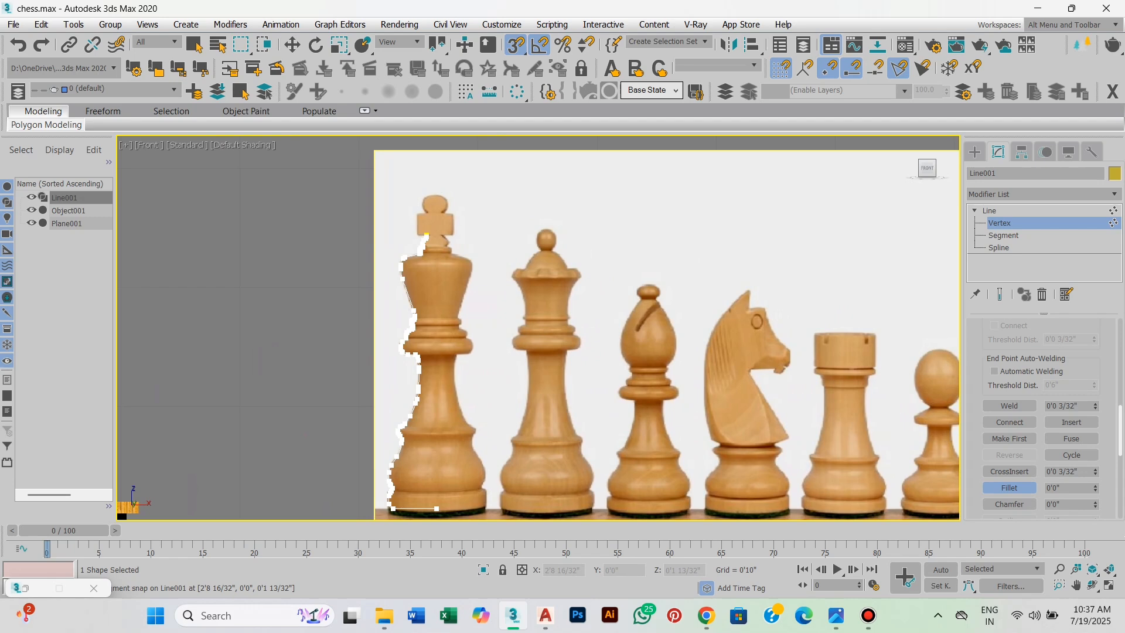
pyautogui.click(1043, 194)
pyautogui.press('l')
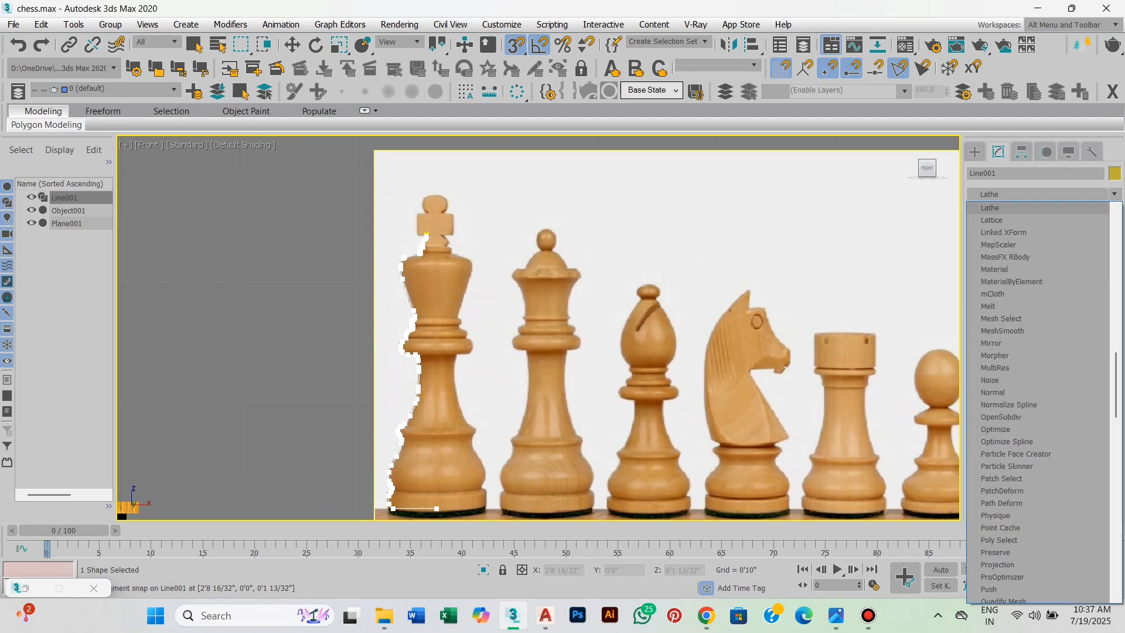
pyautogui.click(1006, 209)
pyautogui.click(988, 211)
pyautogui.click(1000, 248)
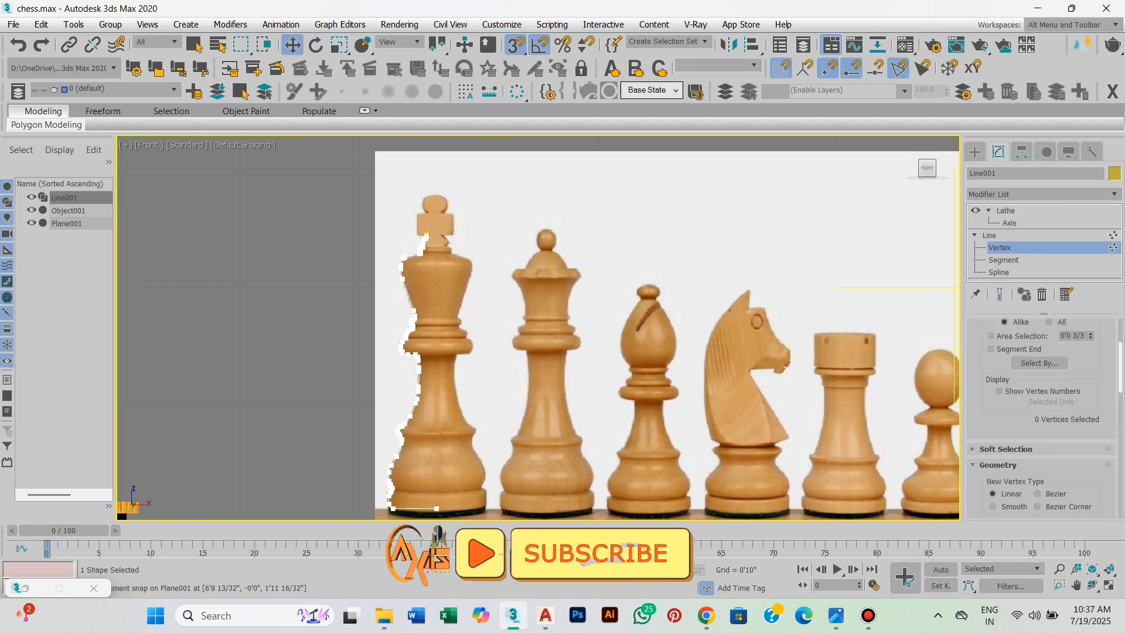